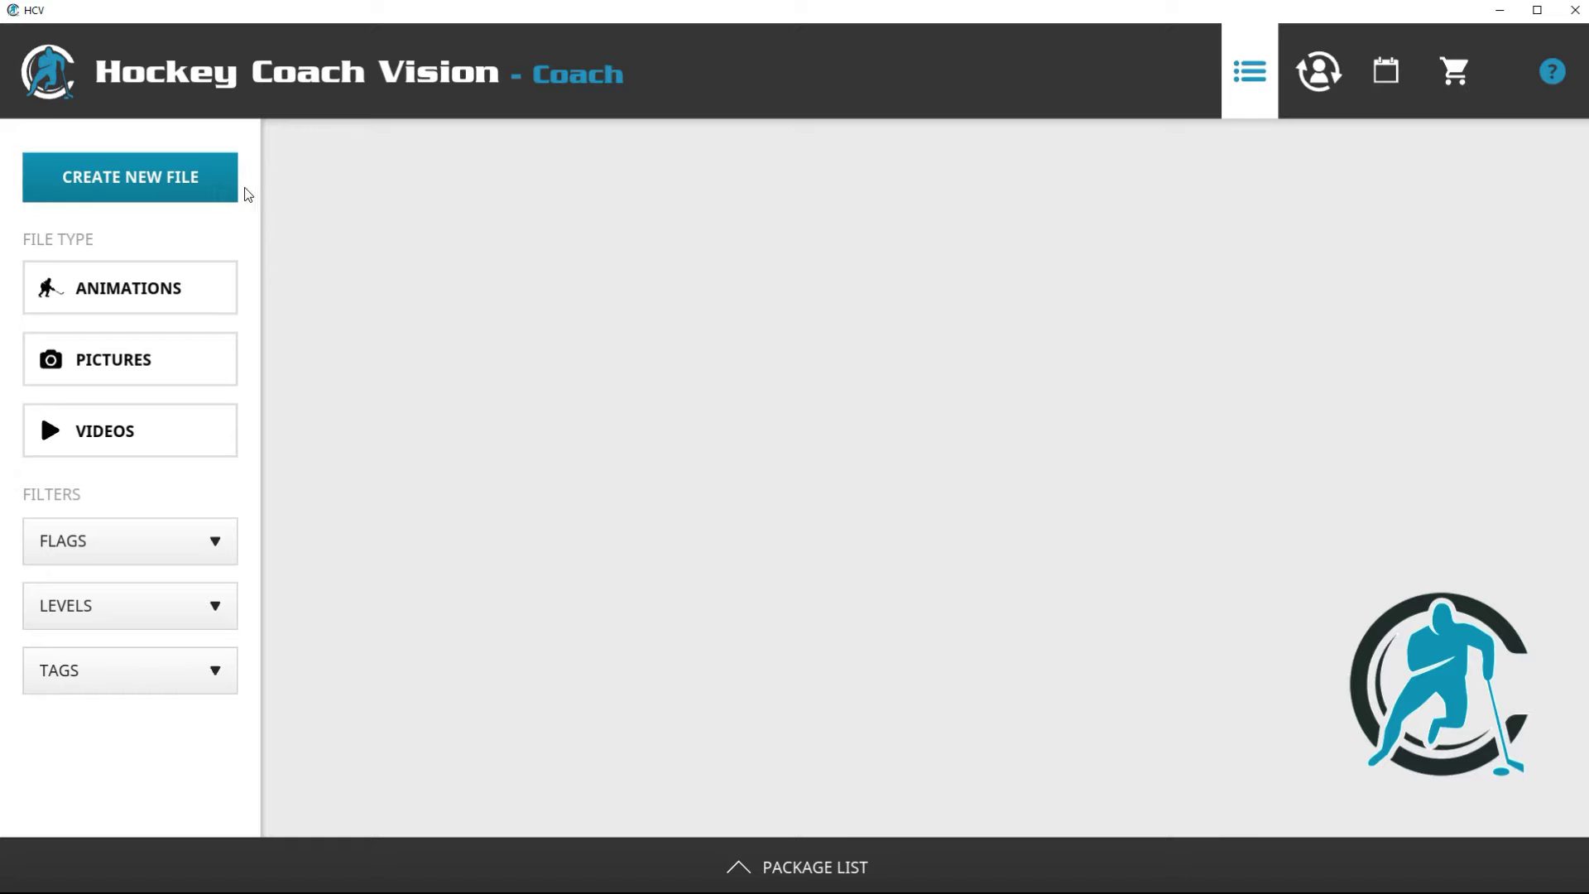
Step: Create a new blank animation file and open it in the full rink editor
click(198, 183)
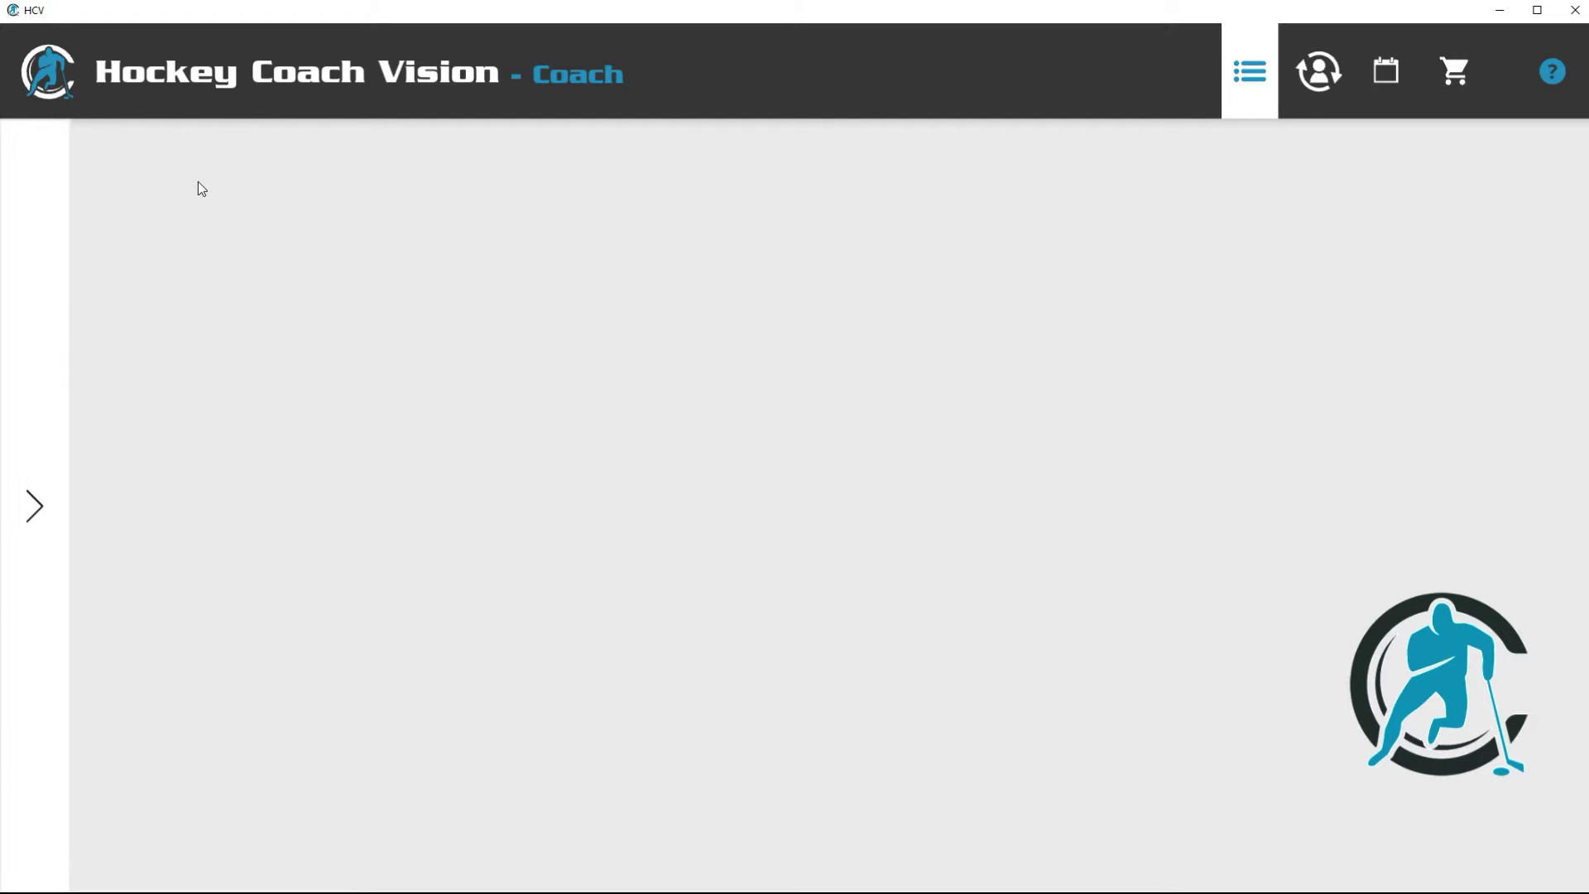
click(561, 413)
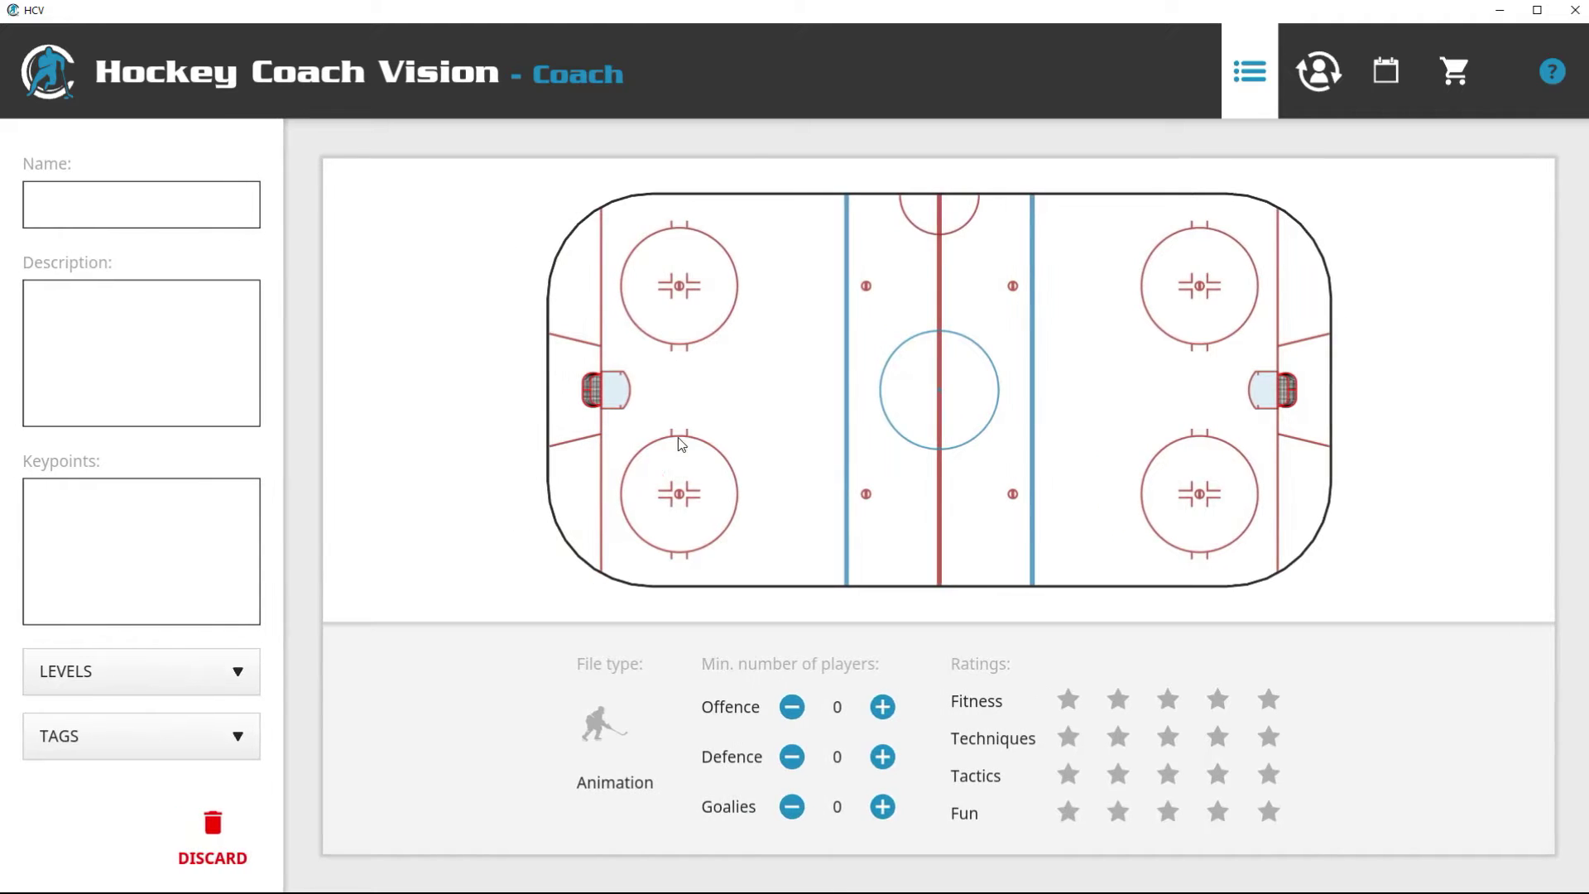
click(761, 428)
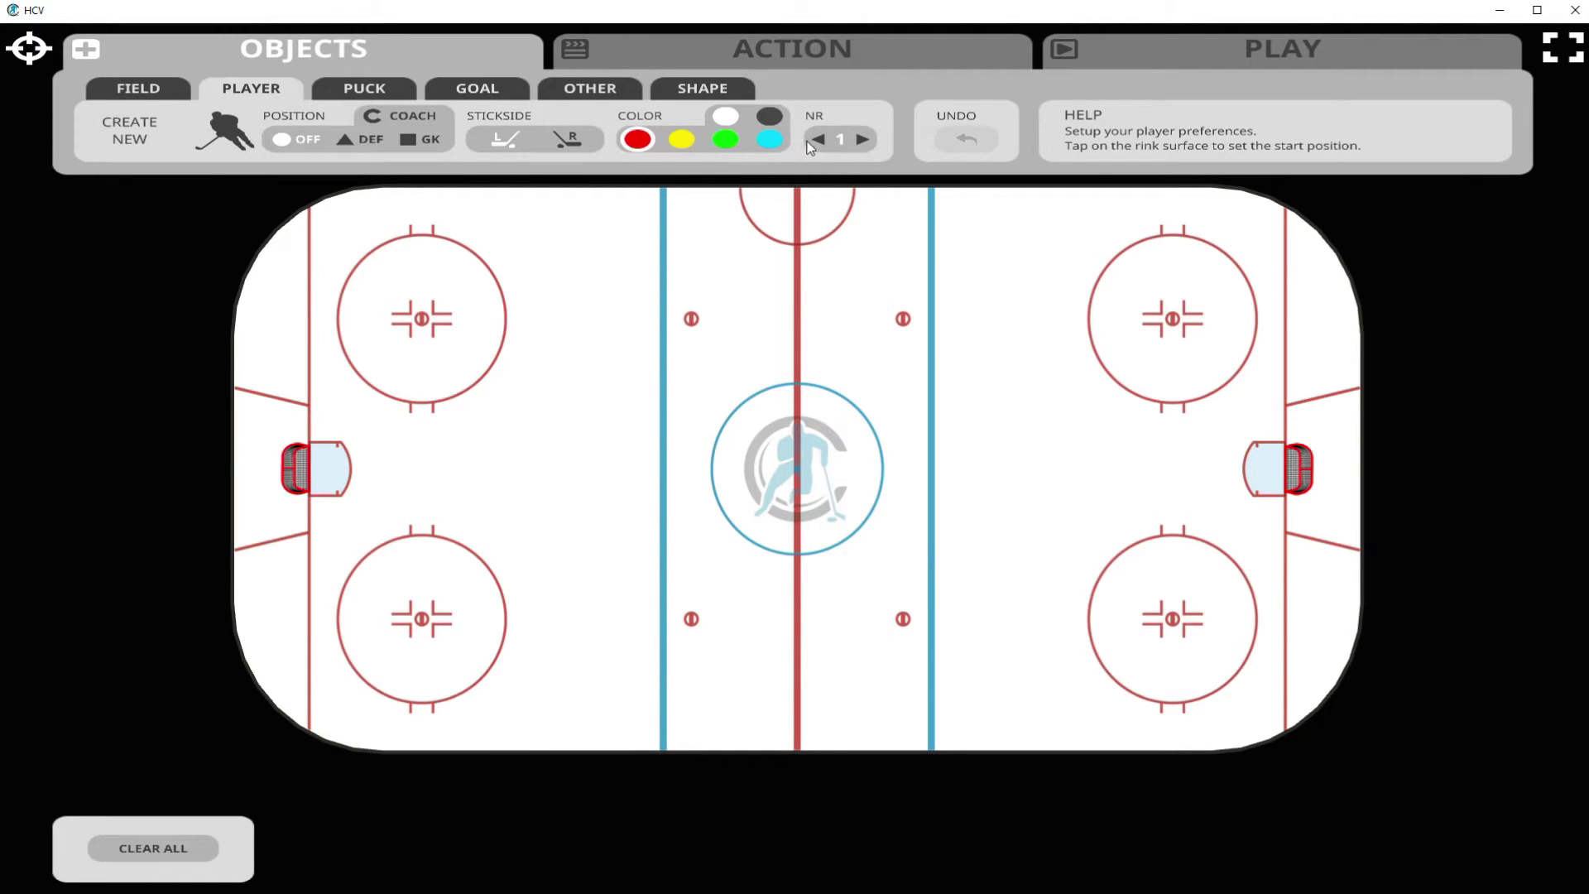
Step: Place red player 1 beside the centre circle and add a 5 vs. 5 formation at the top-left faceoff dot
click(905, 467)
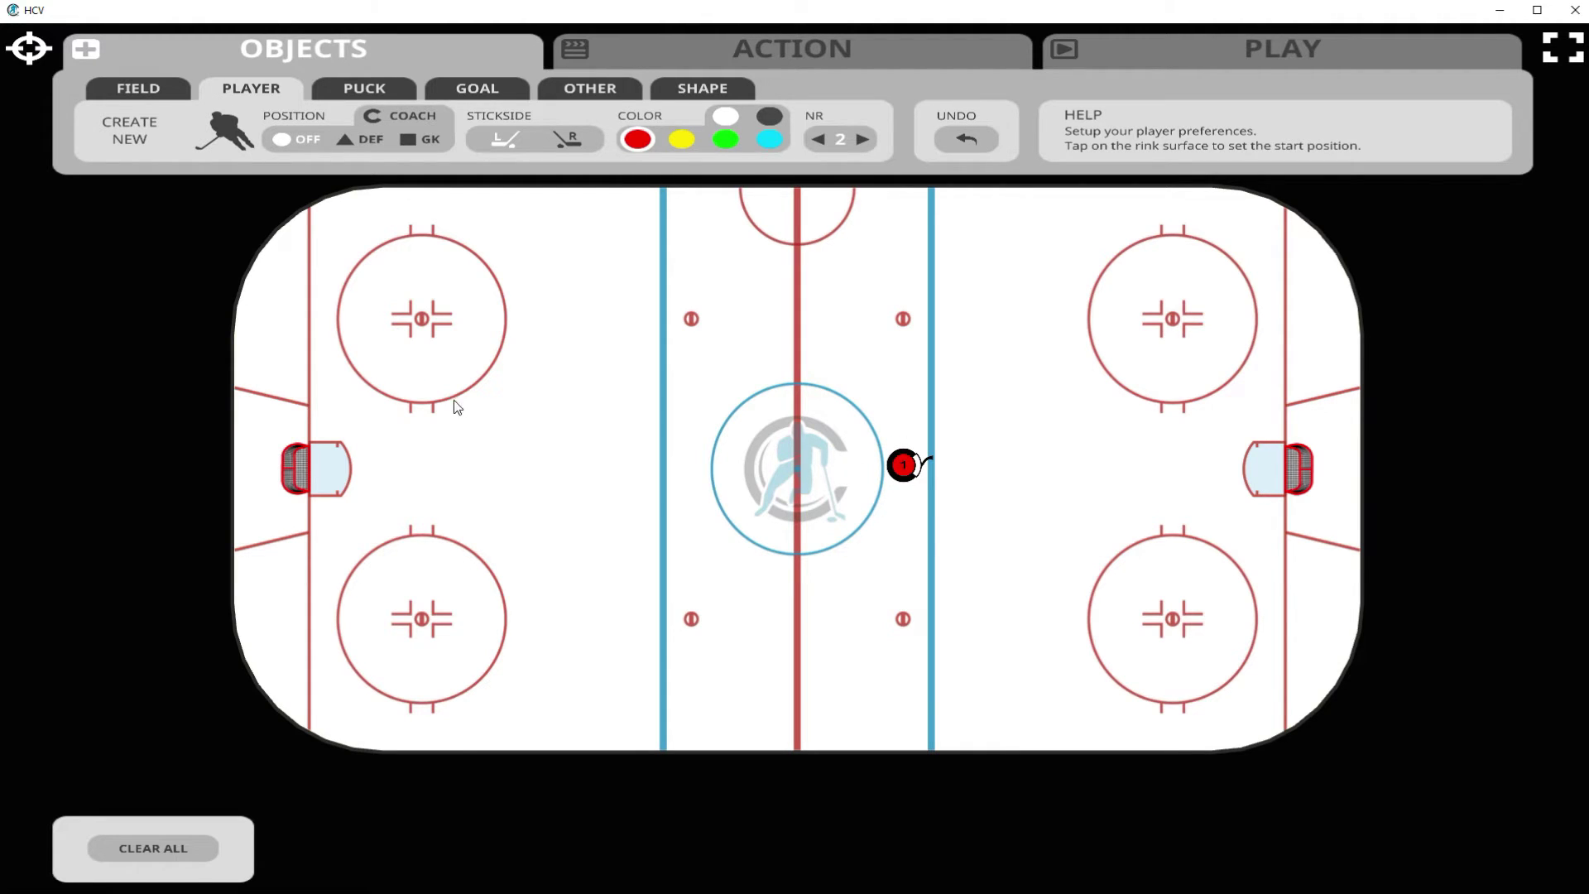
click(167, 95)
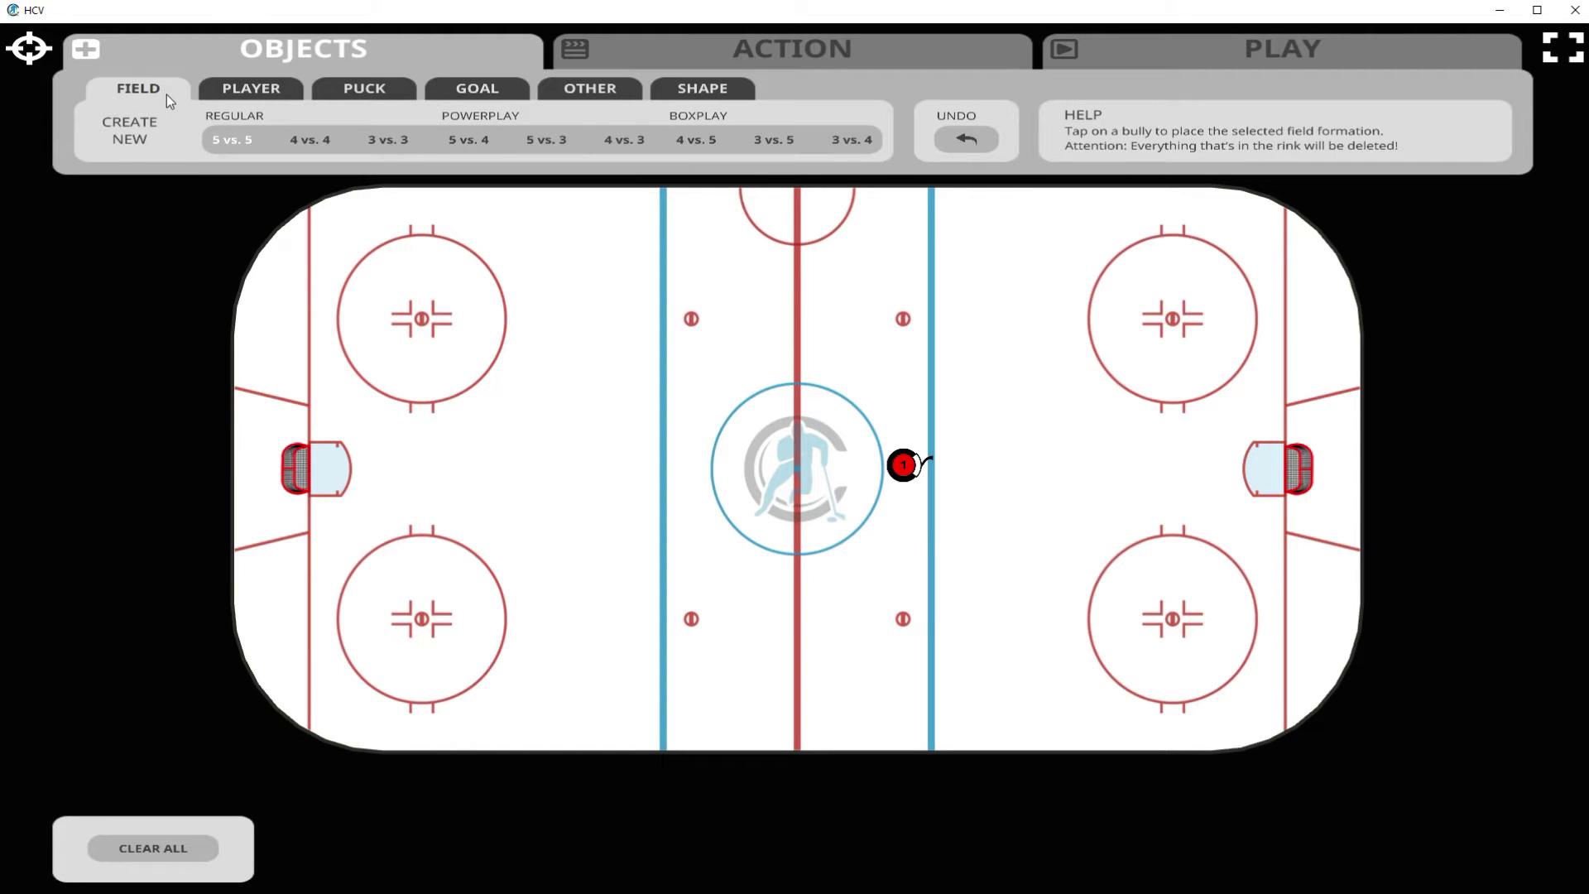
click(291, 143)
click(468, 144)
click(241, 137)
click(421, 321)
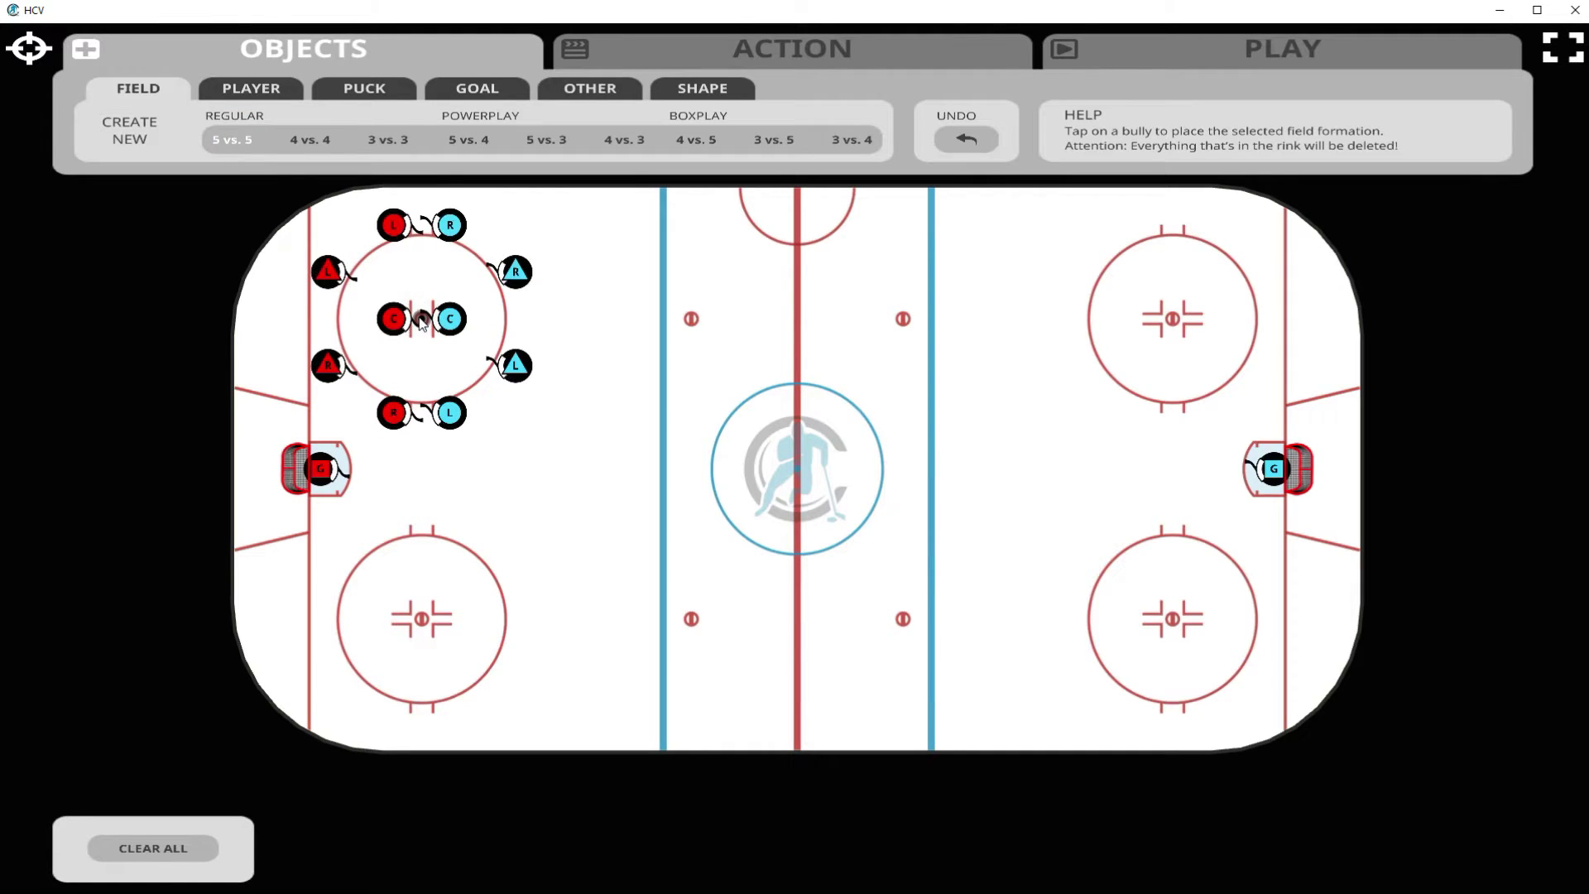
Step: Move the formation to the bottom-left faceoff dot, then undo both formation actions
click(420, 621)
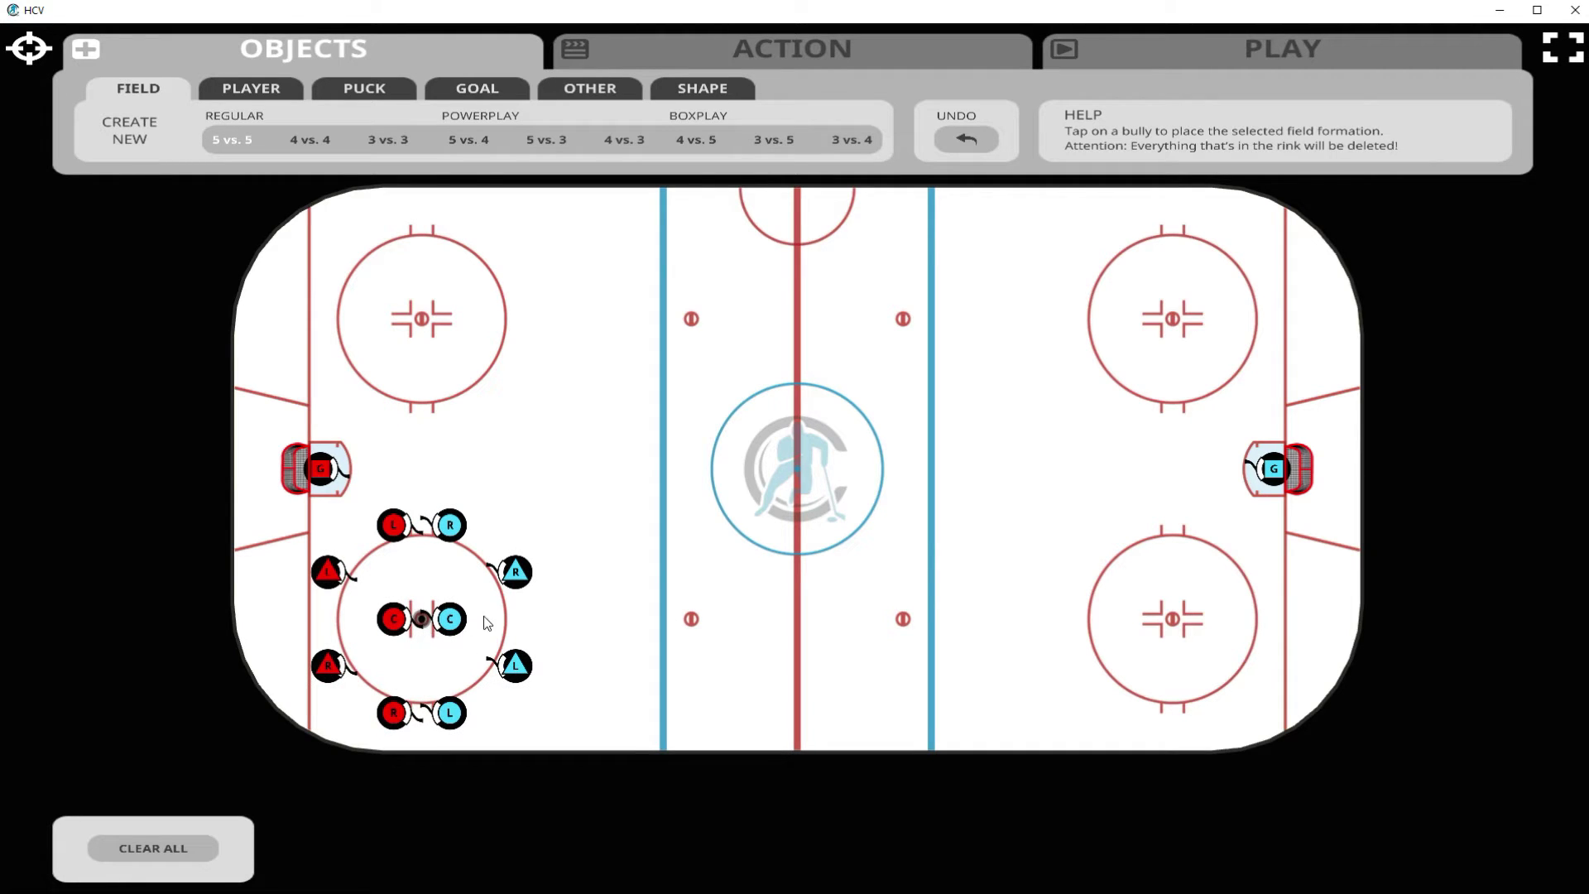
click(963, 144)
click(962, 144)
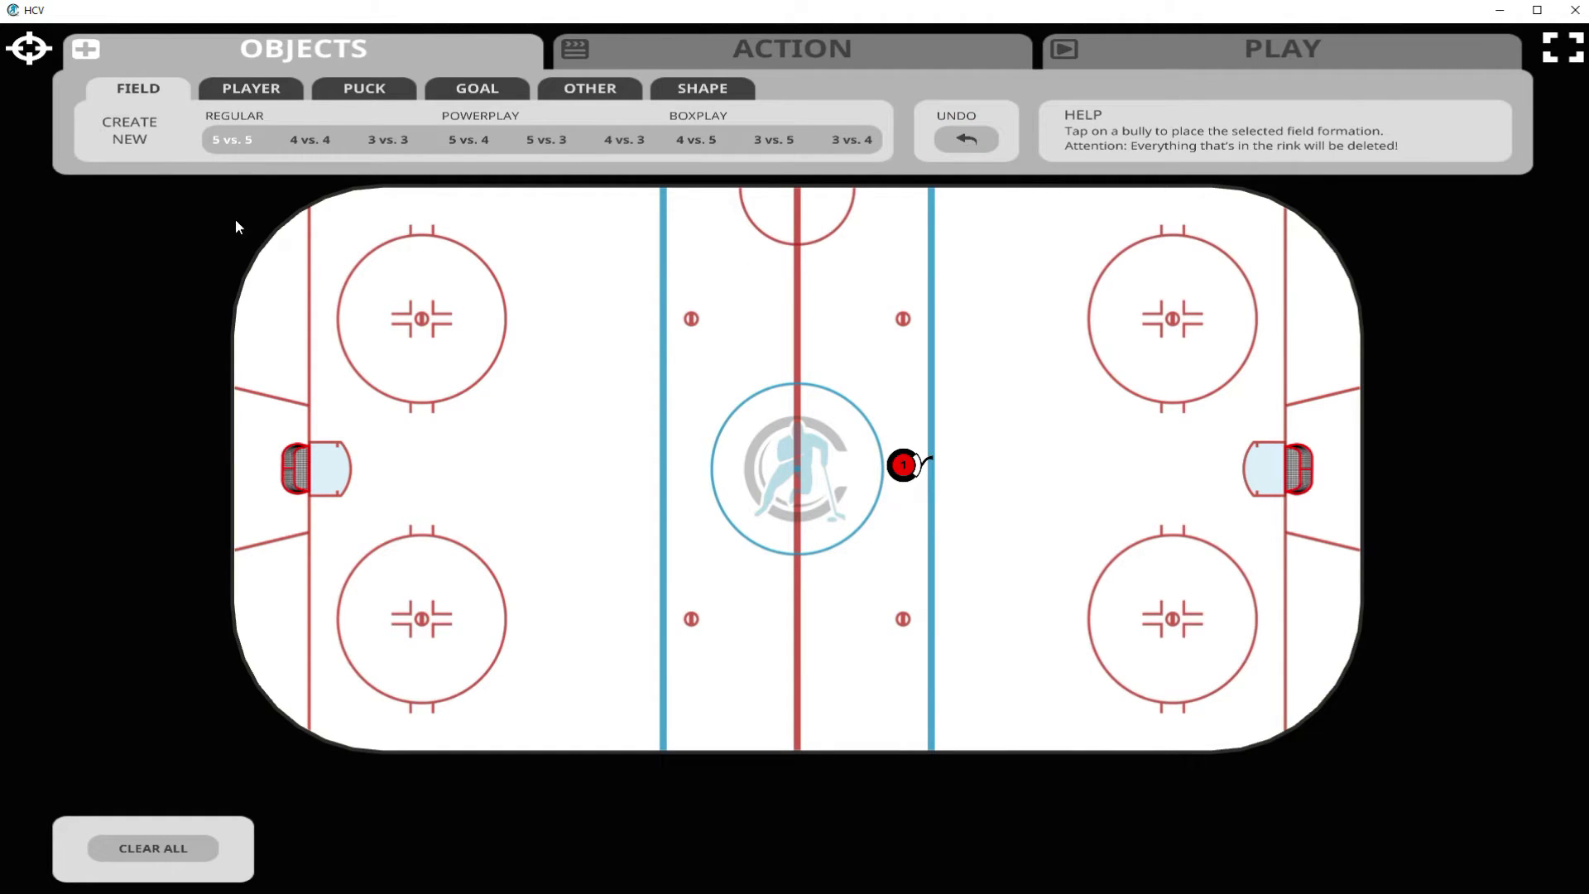
click(245, 92)
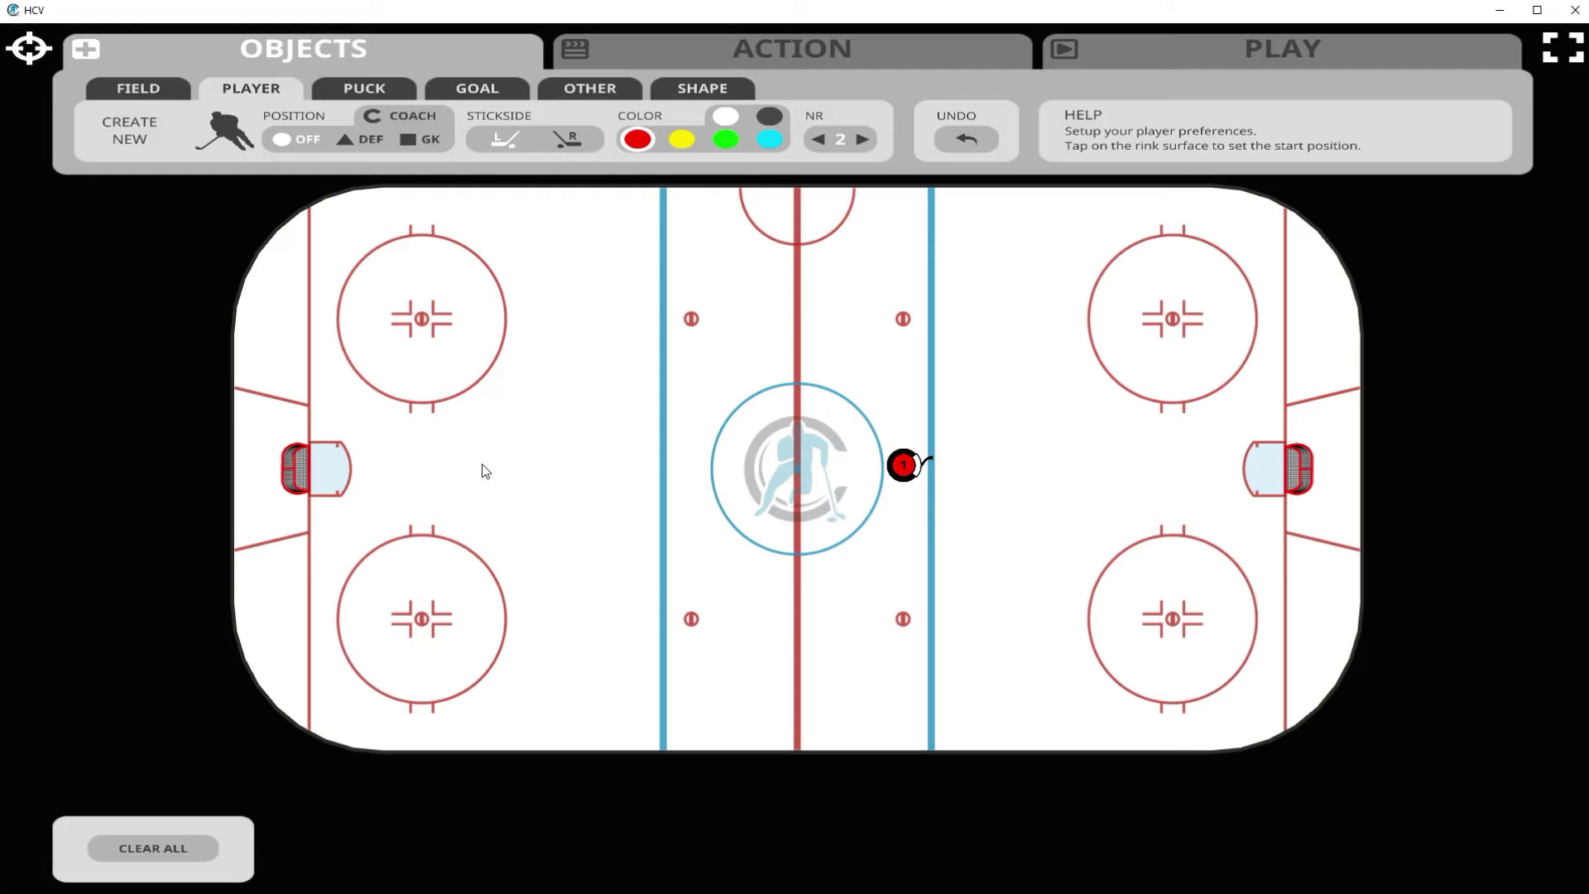
Step: Rotate red player 1 to face a new direction and shift it slightly right
click(898, 468)
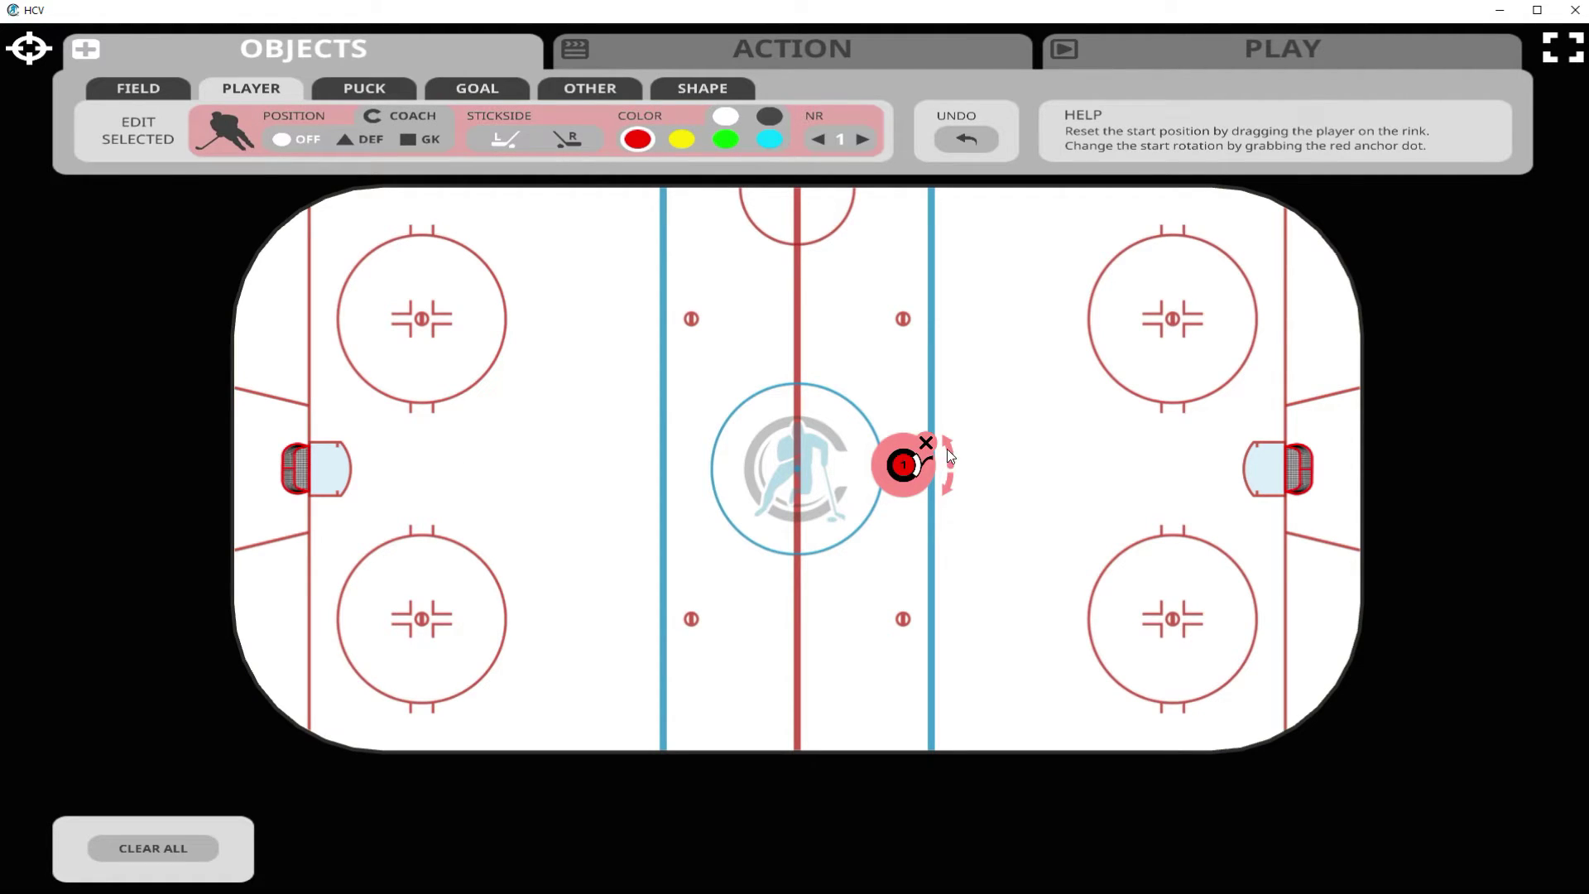
drag(950, 466, 850, 475)
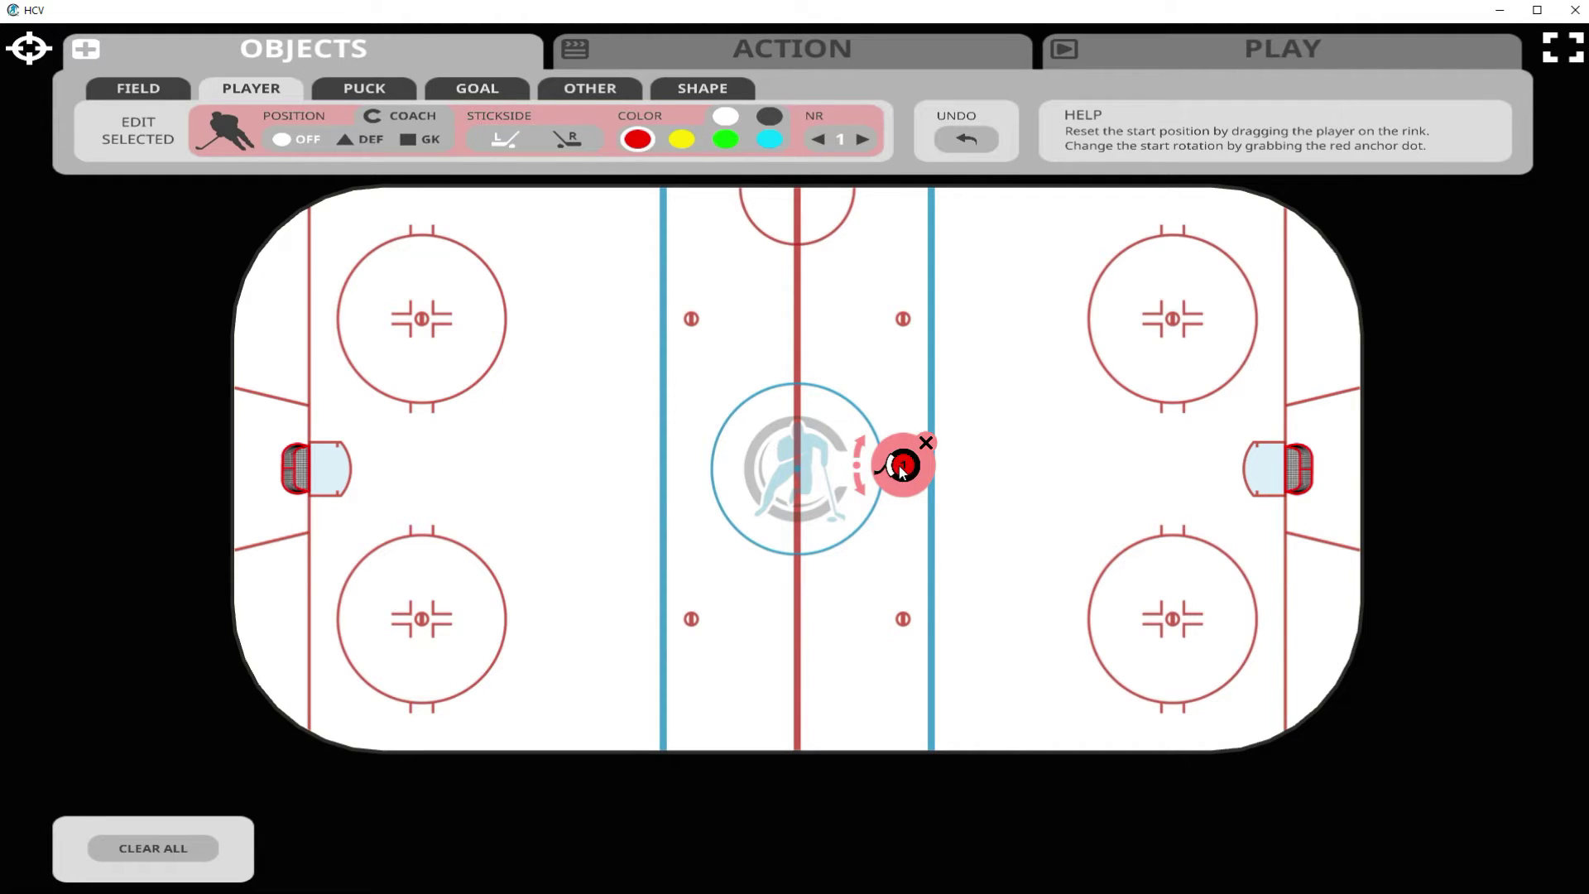
mouse_move(935, 469)
mouse_down()
mouse_move(997, 461)
mouse_move(898, 470)
mouse_up()
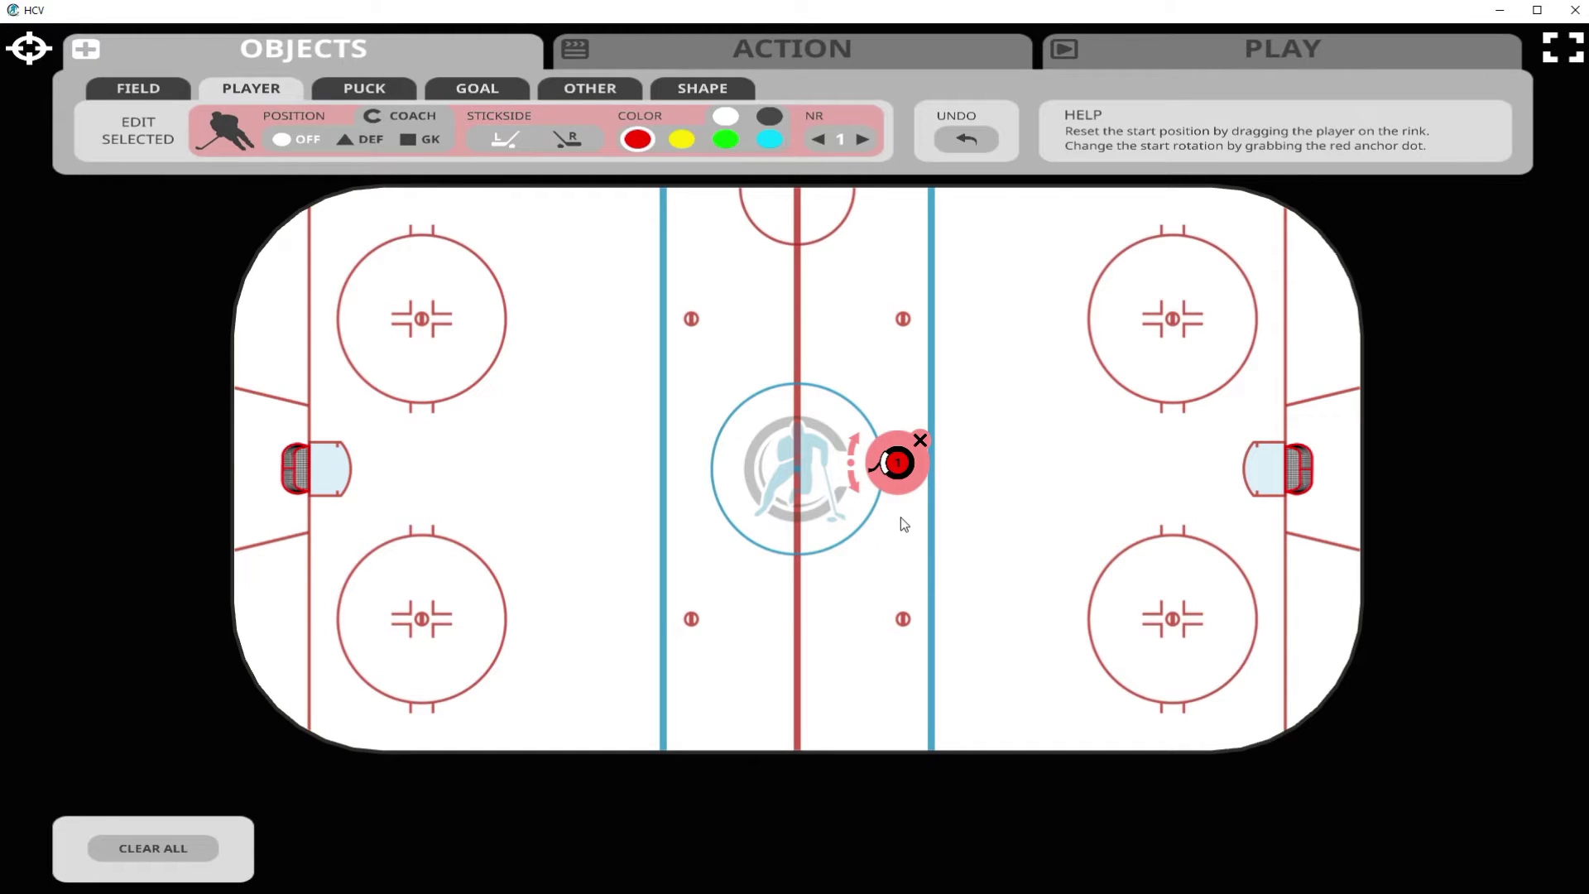
Step: Try defender, goalie and coach positions, then keep forward with a left stick and red colour
click(345, 141)
click(417, 139)
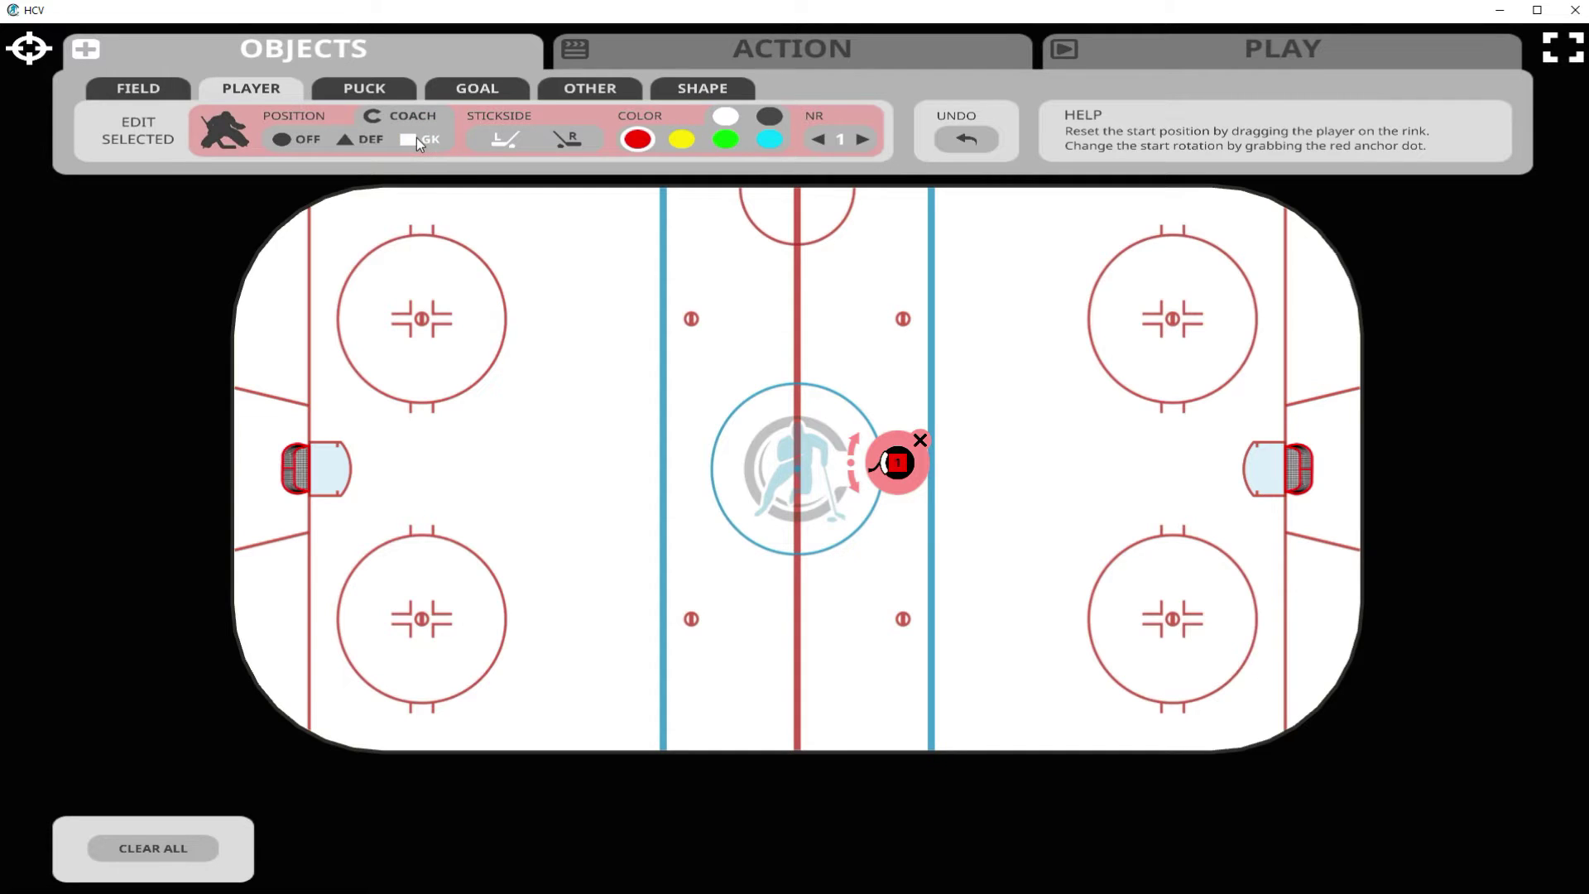
click(379, 116)
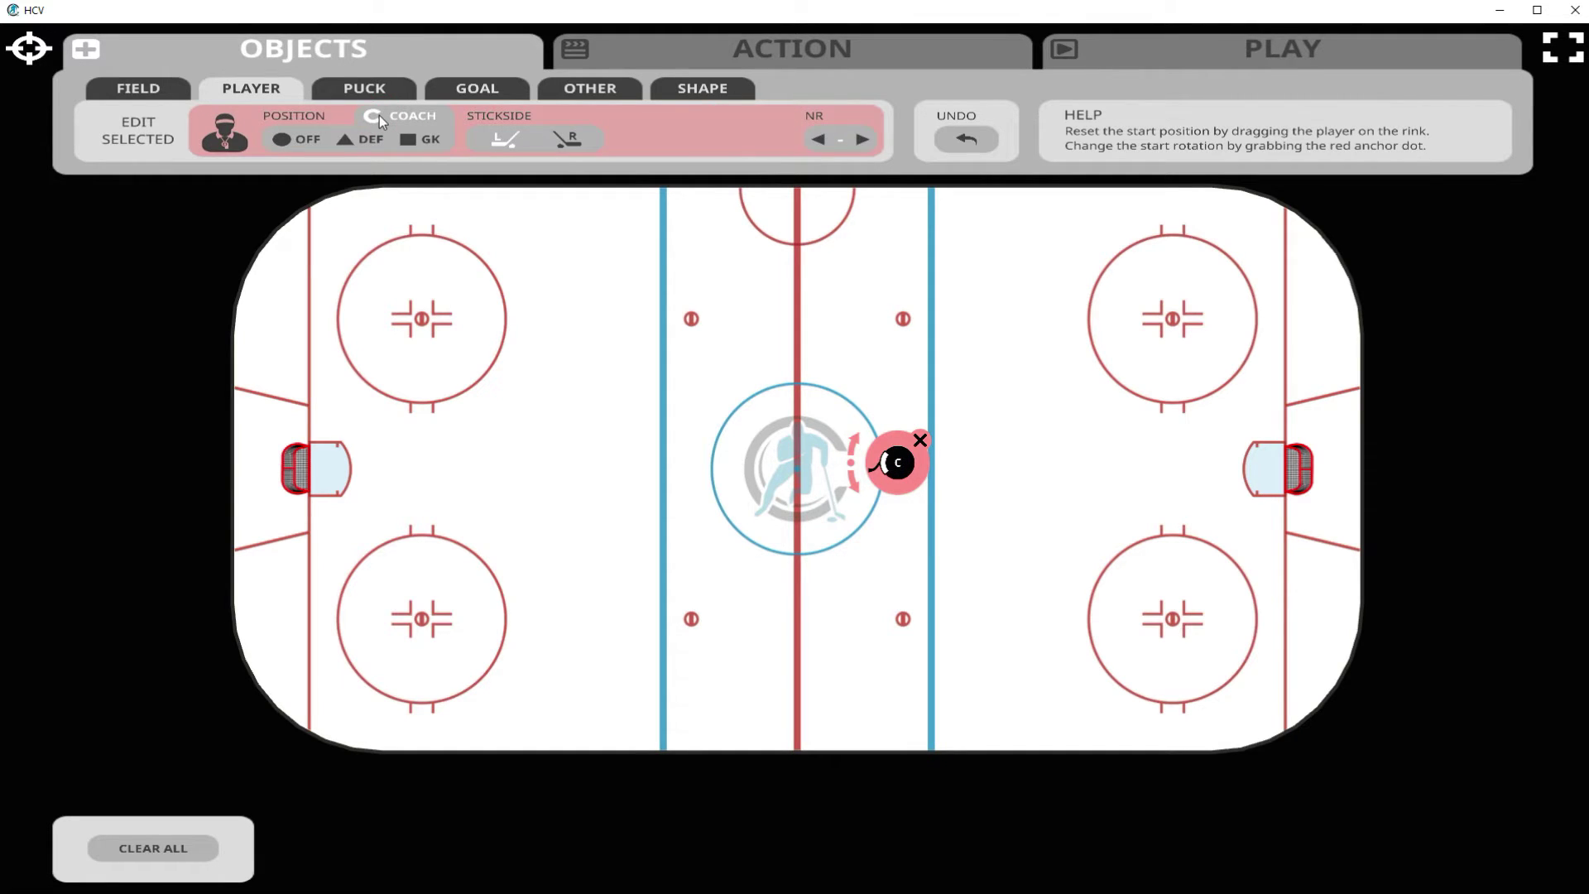
click(286, 139)
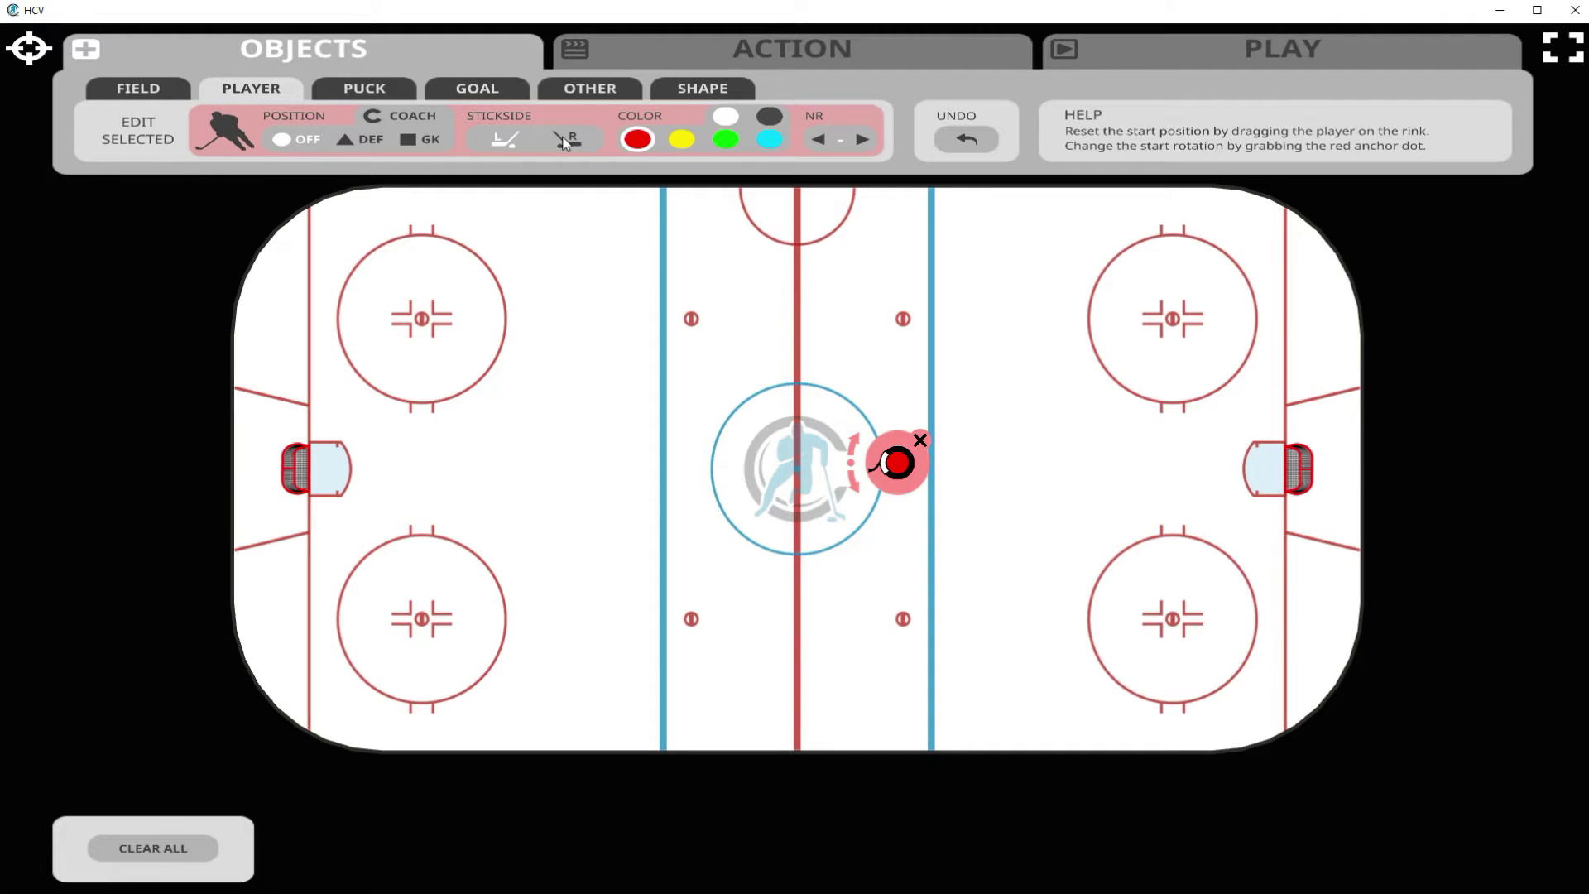
click(504, 141)
click(723, 117)
click(771, 139)
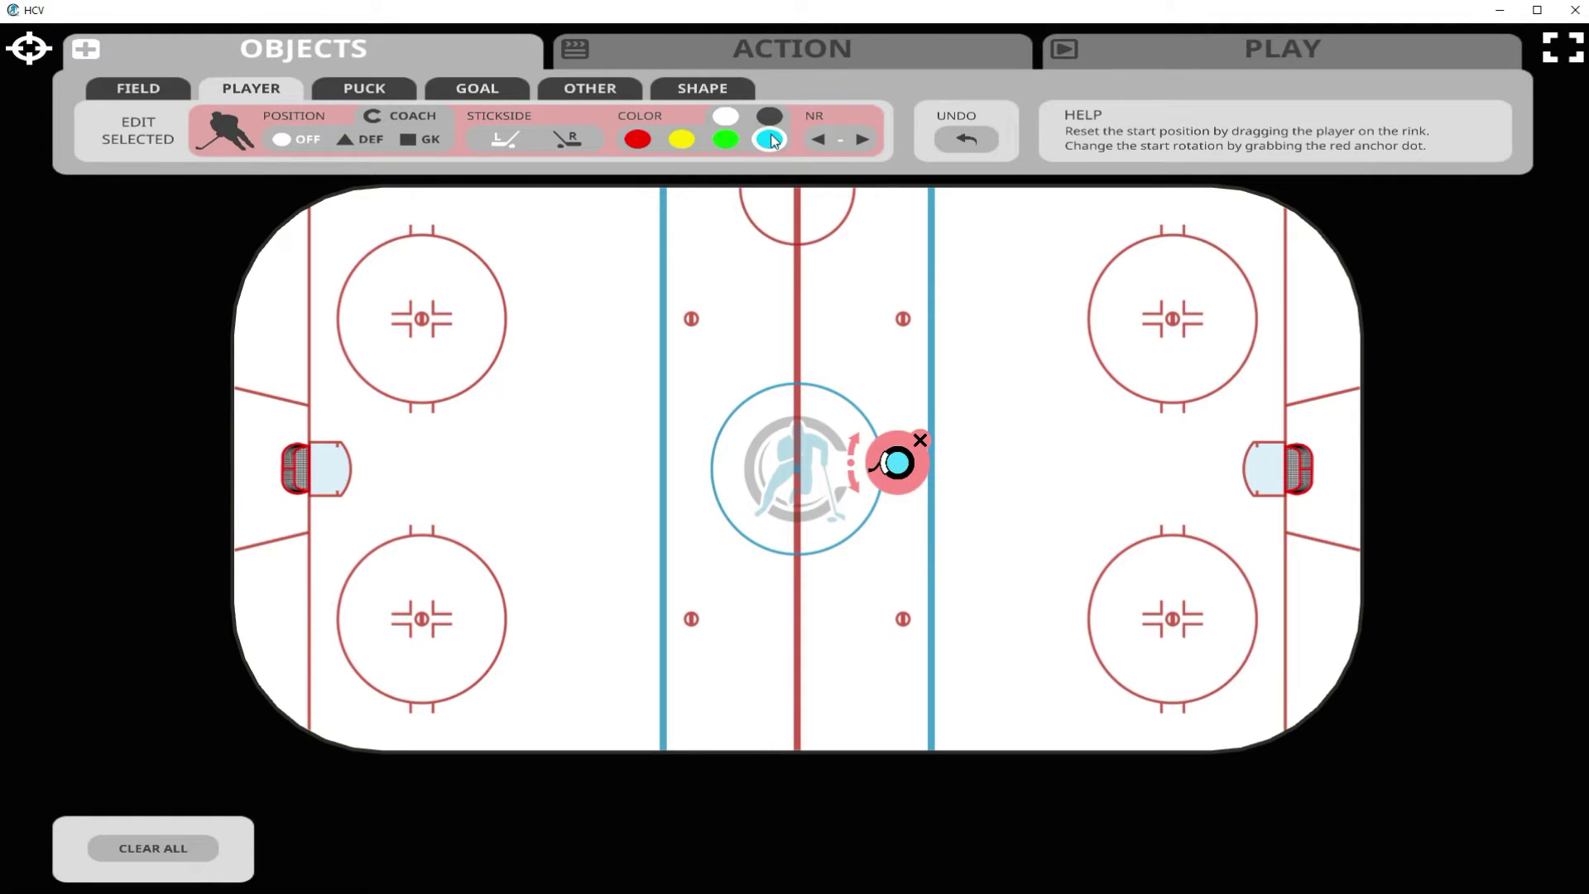
click(645, 141)
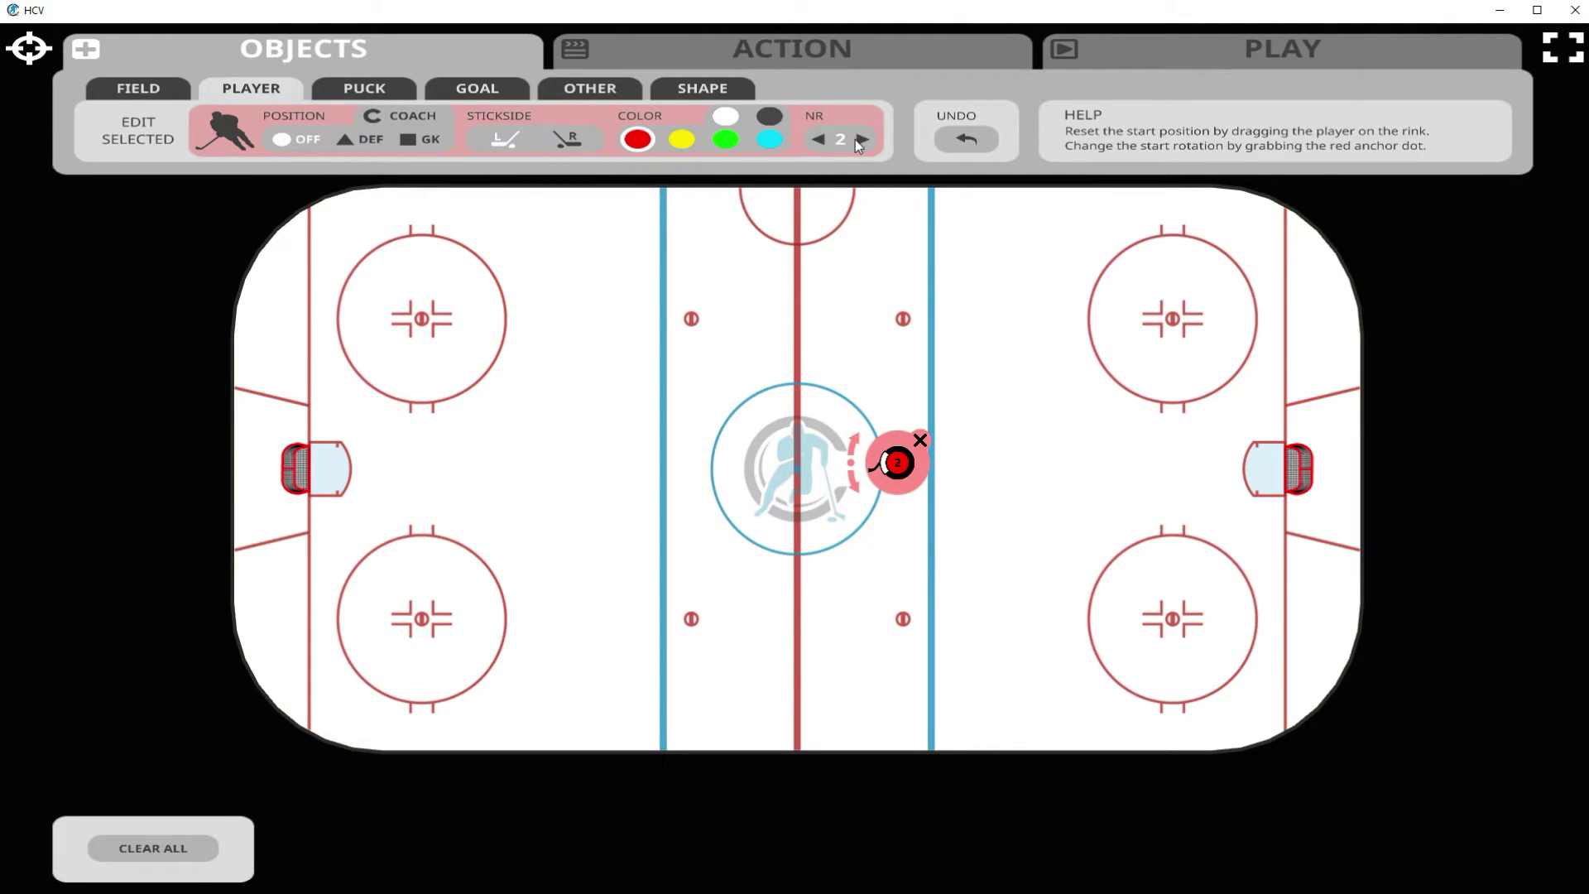
Step: Step player 1's label through the NR options to F and deselect it
click(822, 141)
click(822, 140)
click(822, 141)
click(822, 141)
click(861, 386)
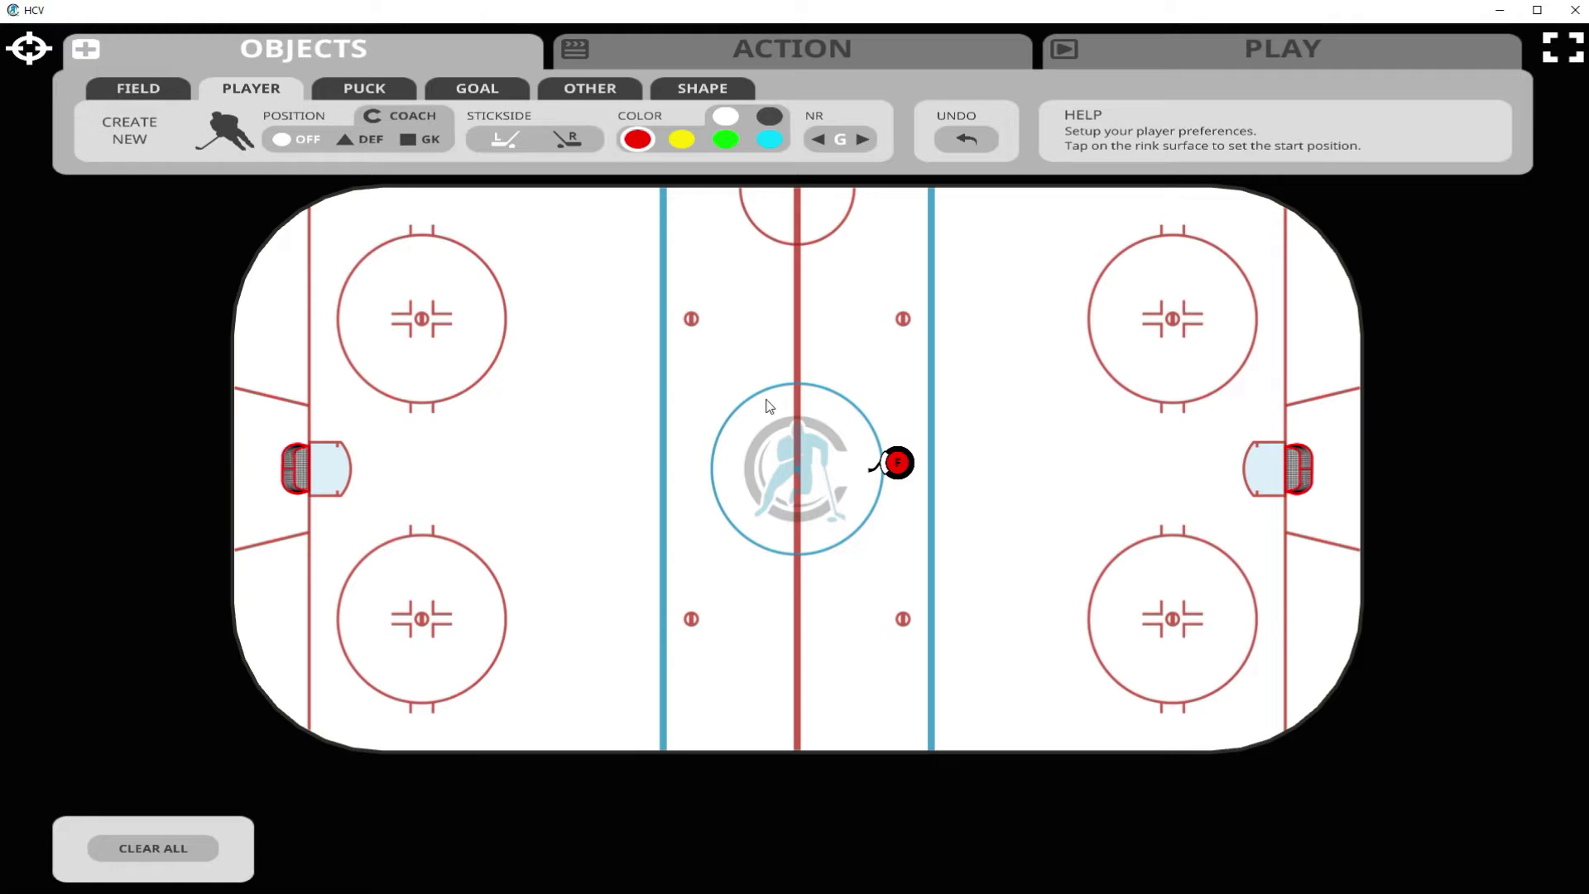
Step: Place a white defender labelled D with a right stick left of the centre circle
click(349, 141)
click(563, 143)
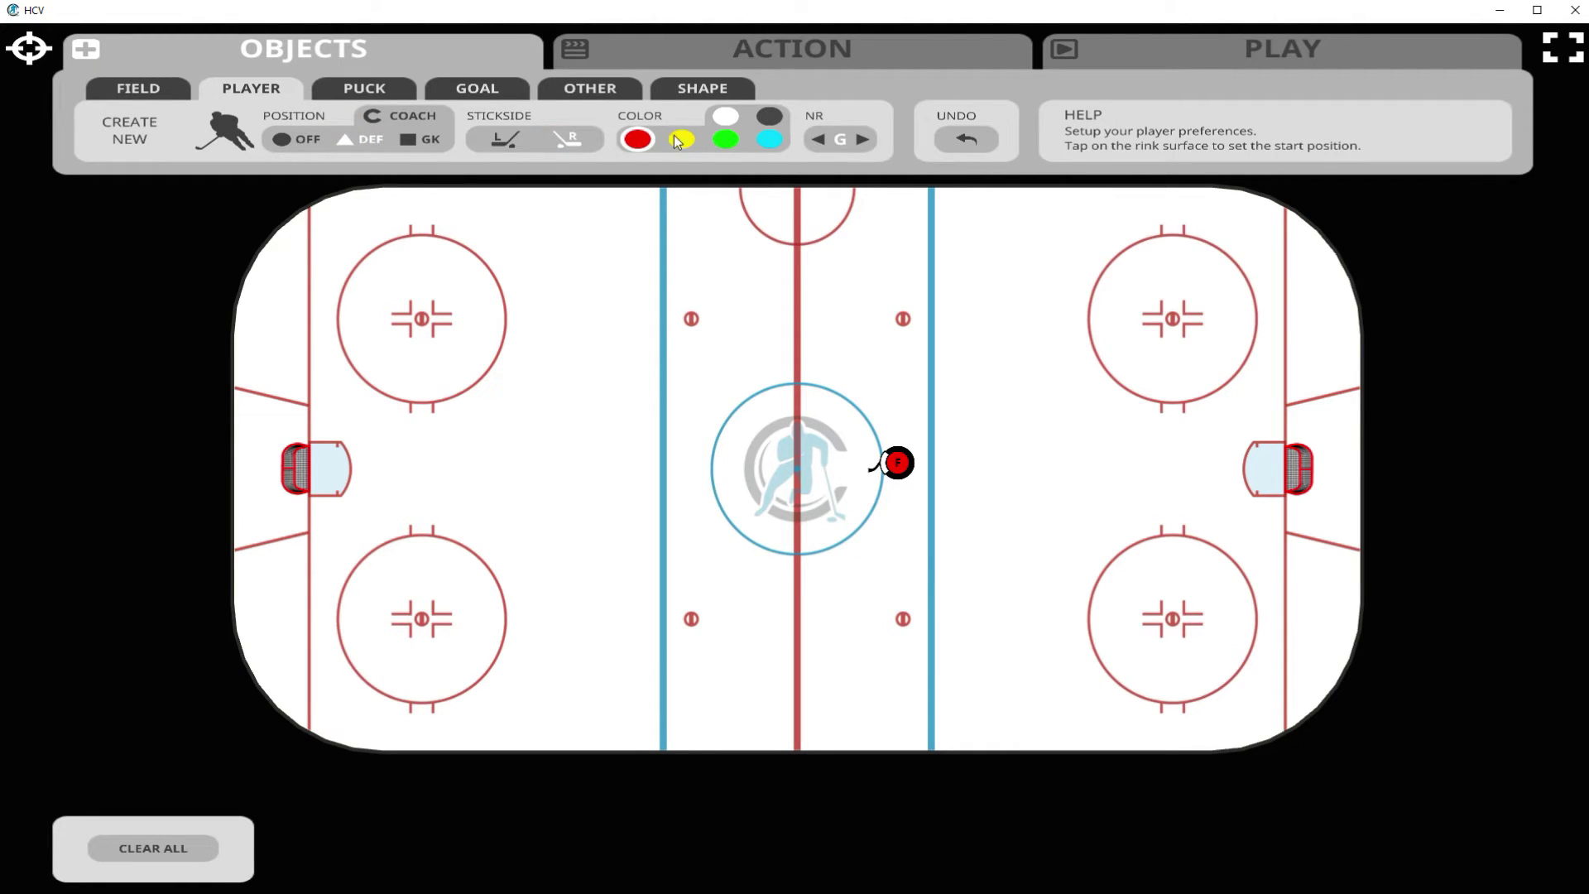
click(725, 116)
click(821, 140)
click(712, 465)
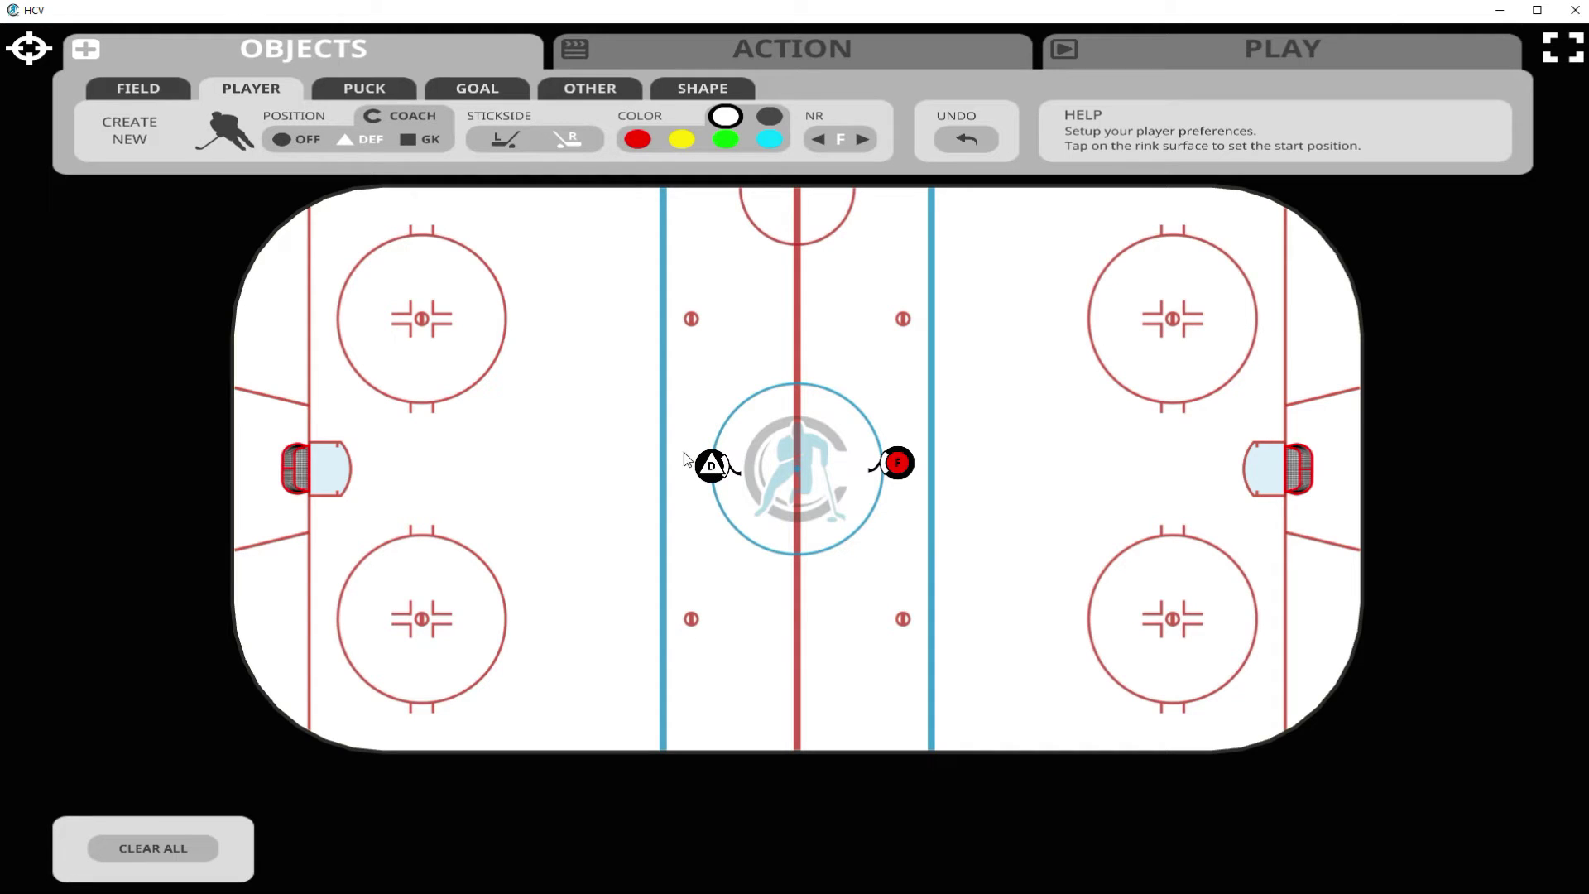
Step: Place a left-stick coach near the top of the centre line, turned to face down the rink
click(384, 122)
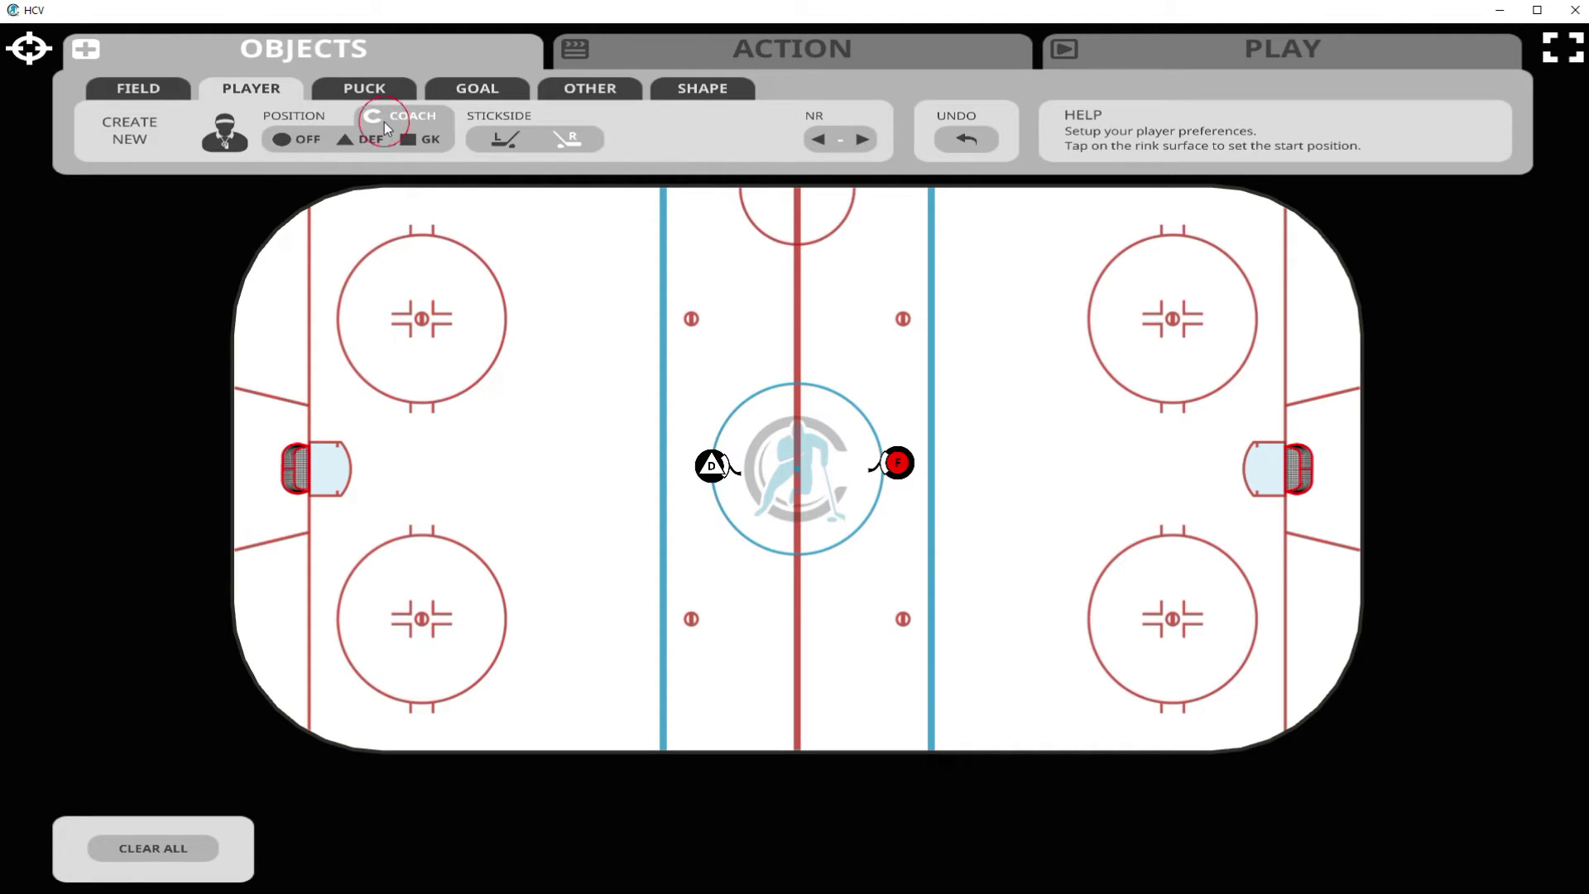
click(502, 143)
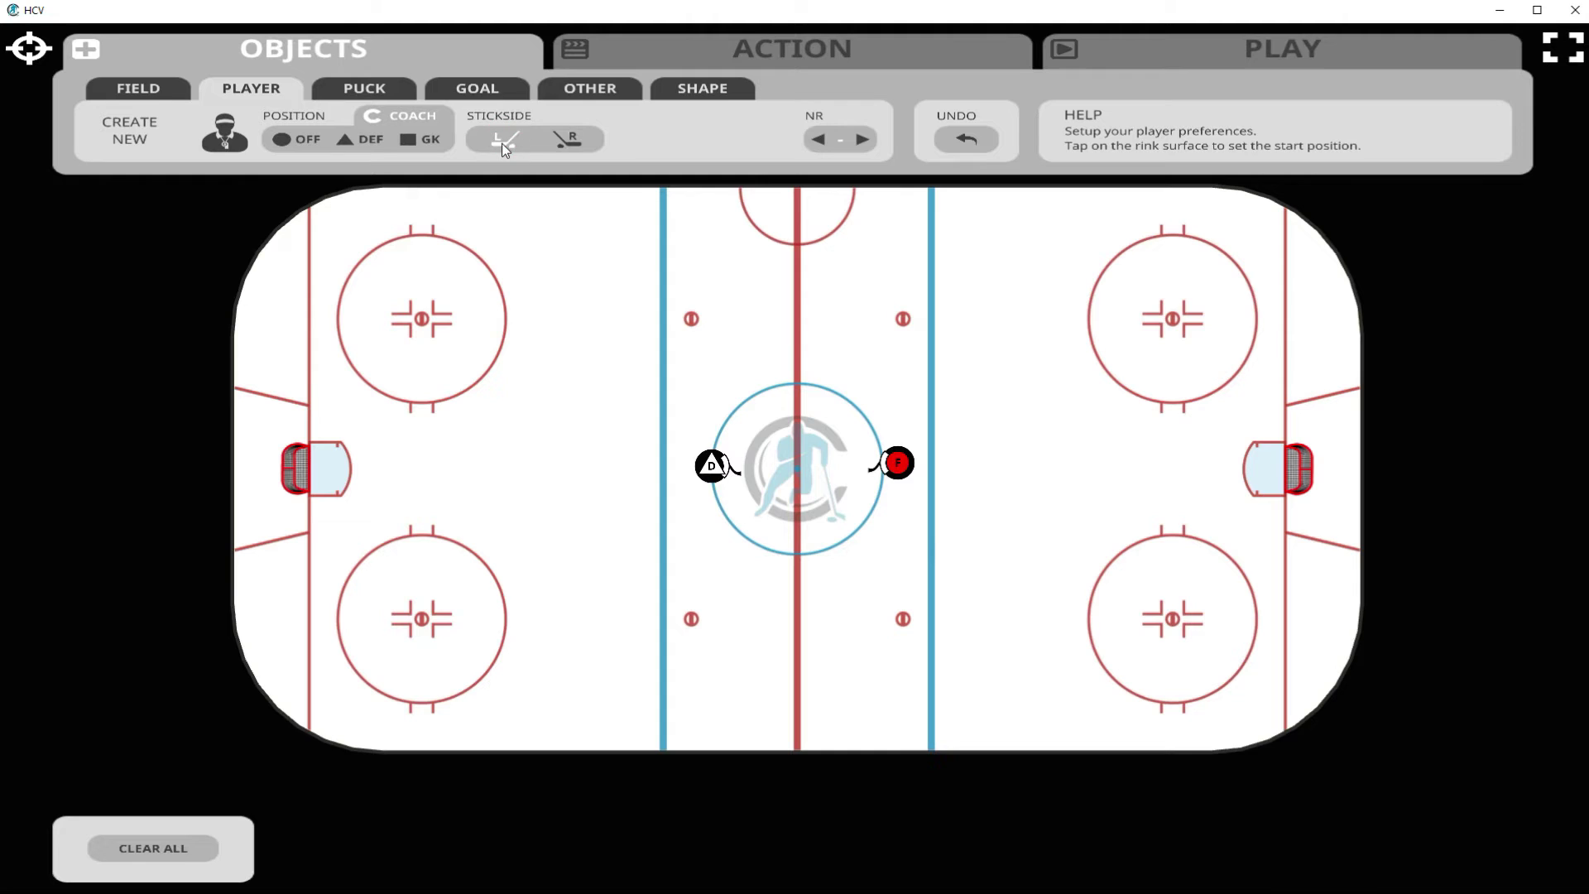
click(801, 264)
drag(845, 259, 825, 321)
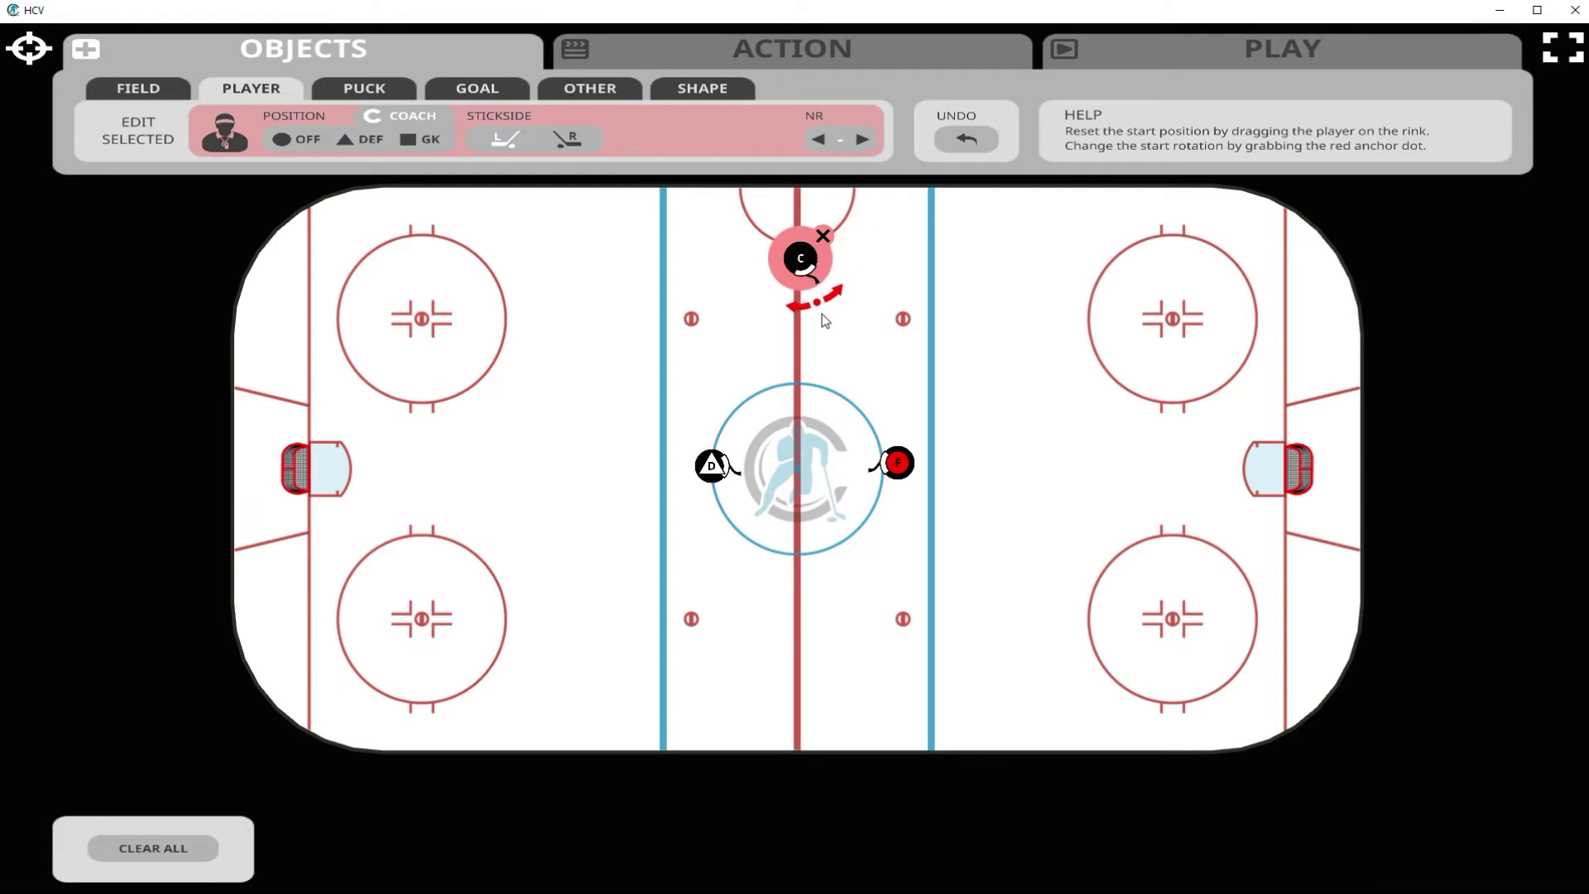
click(834, 357)
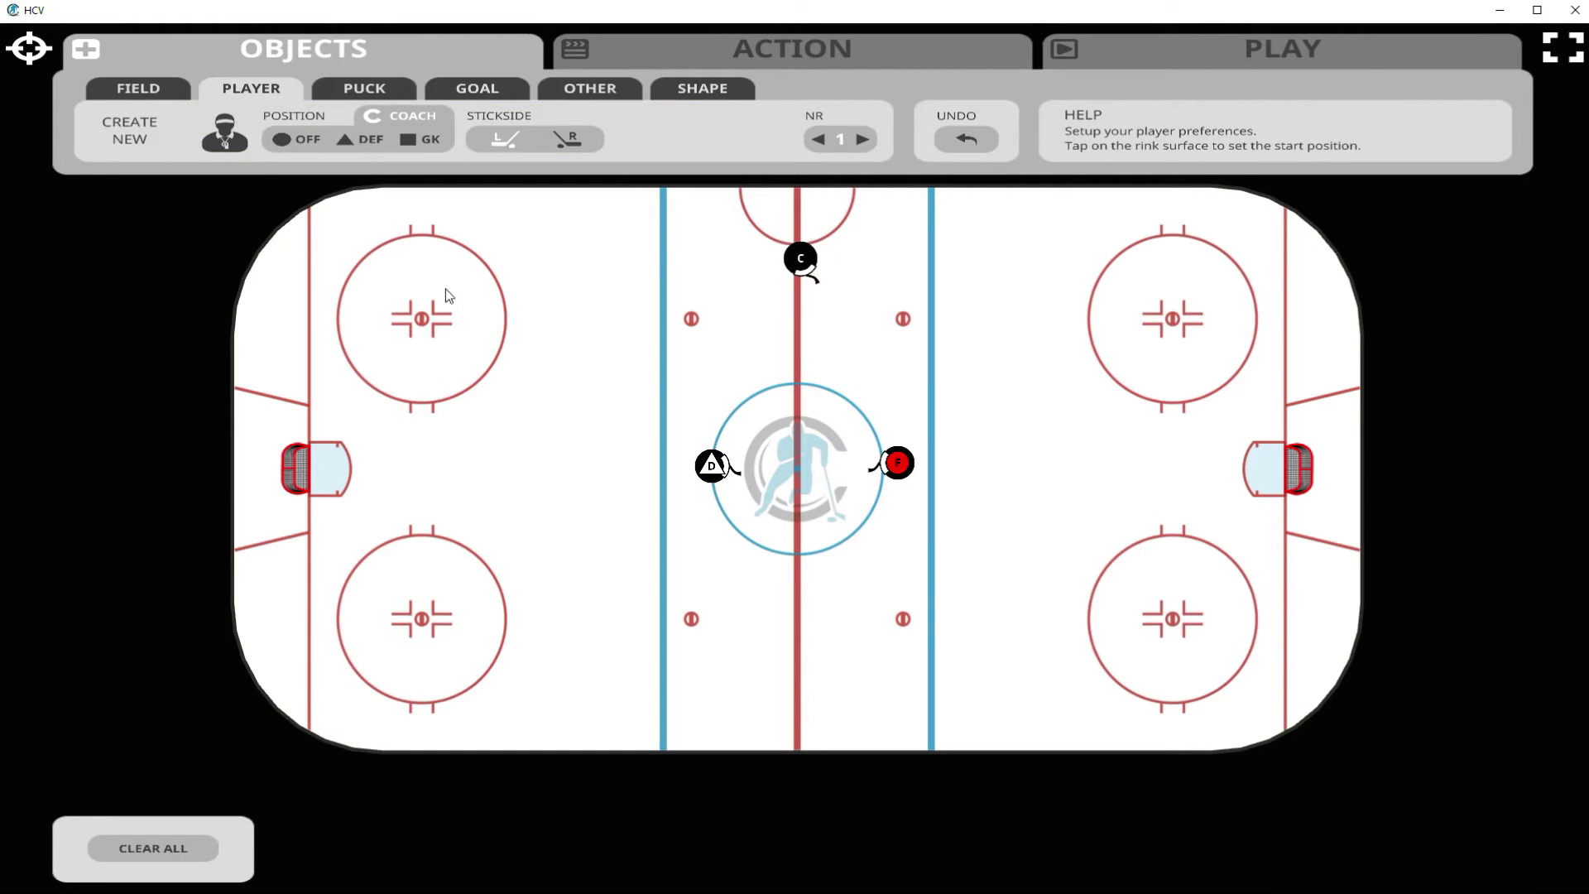
click(386, 91)
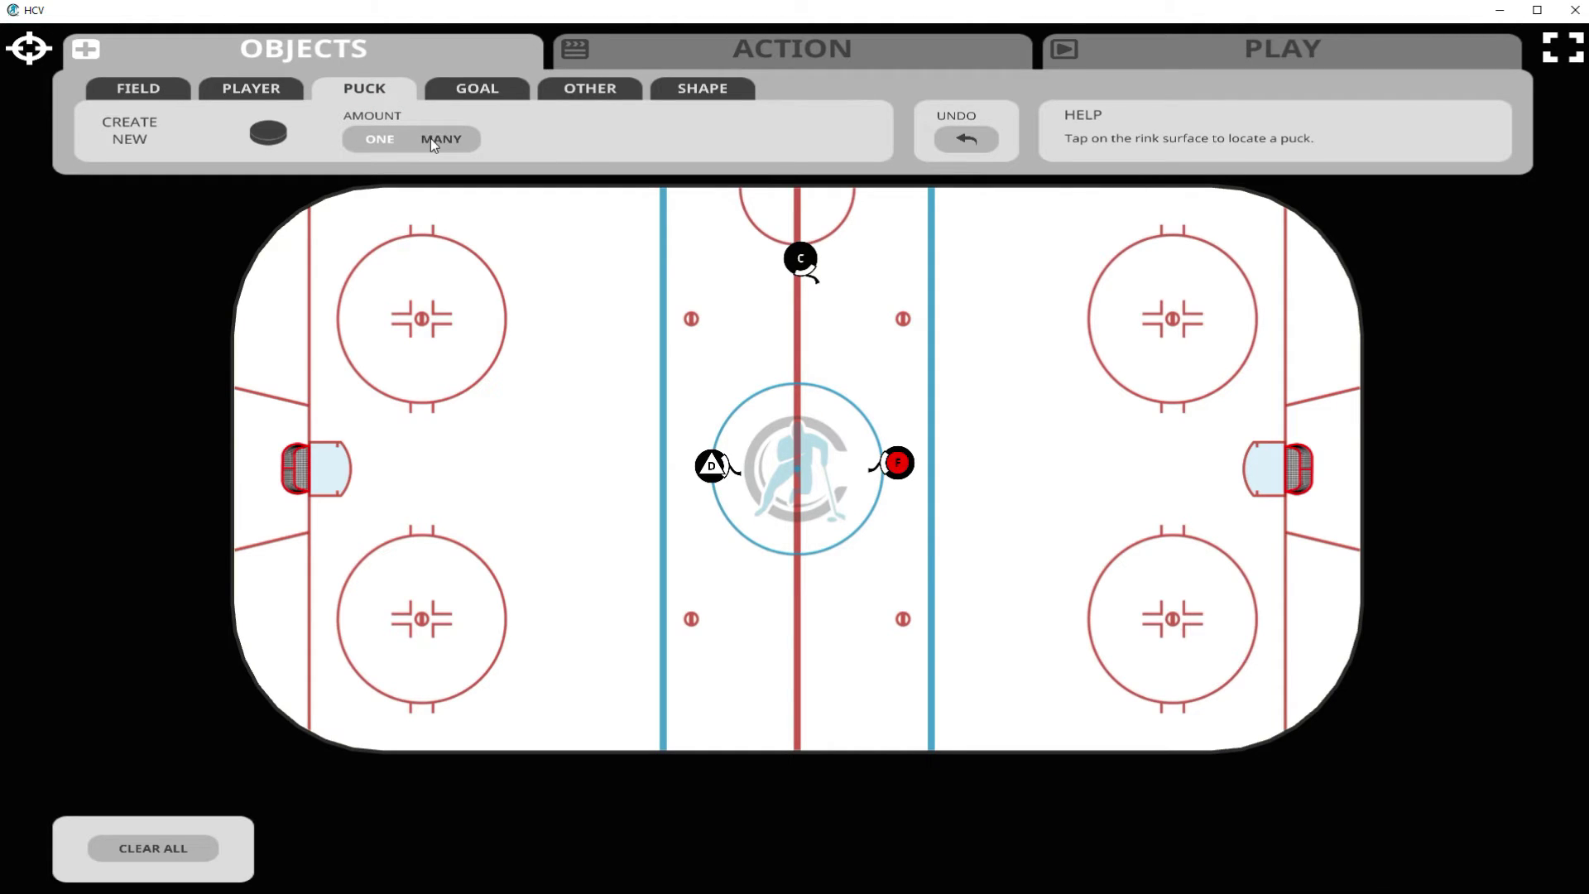
Step: Place a single puck and drag it onto the coach's stick
click(862, 291)
drag(853, 294, 805, 276)
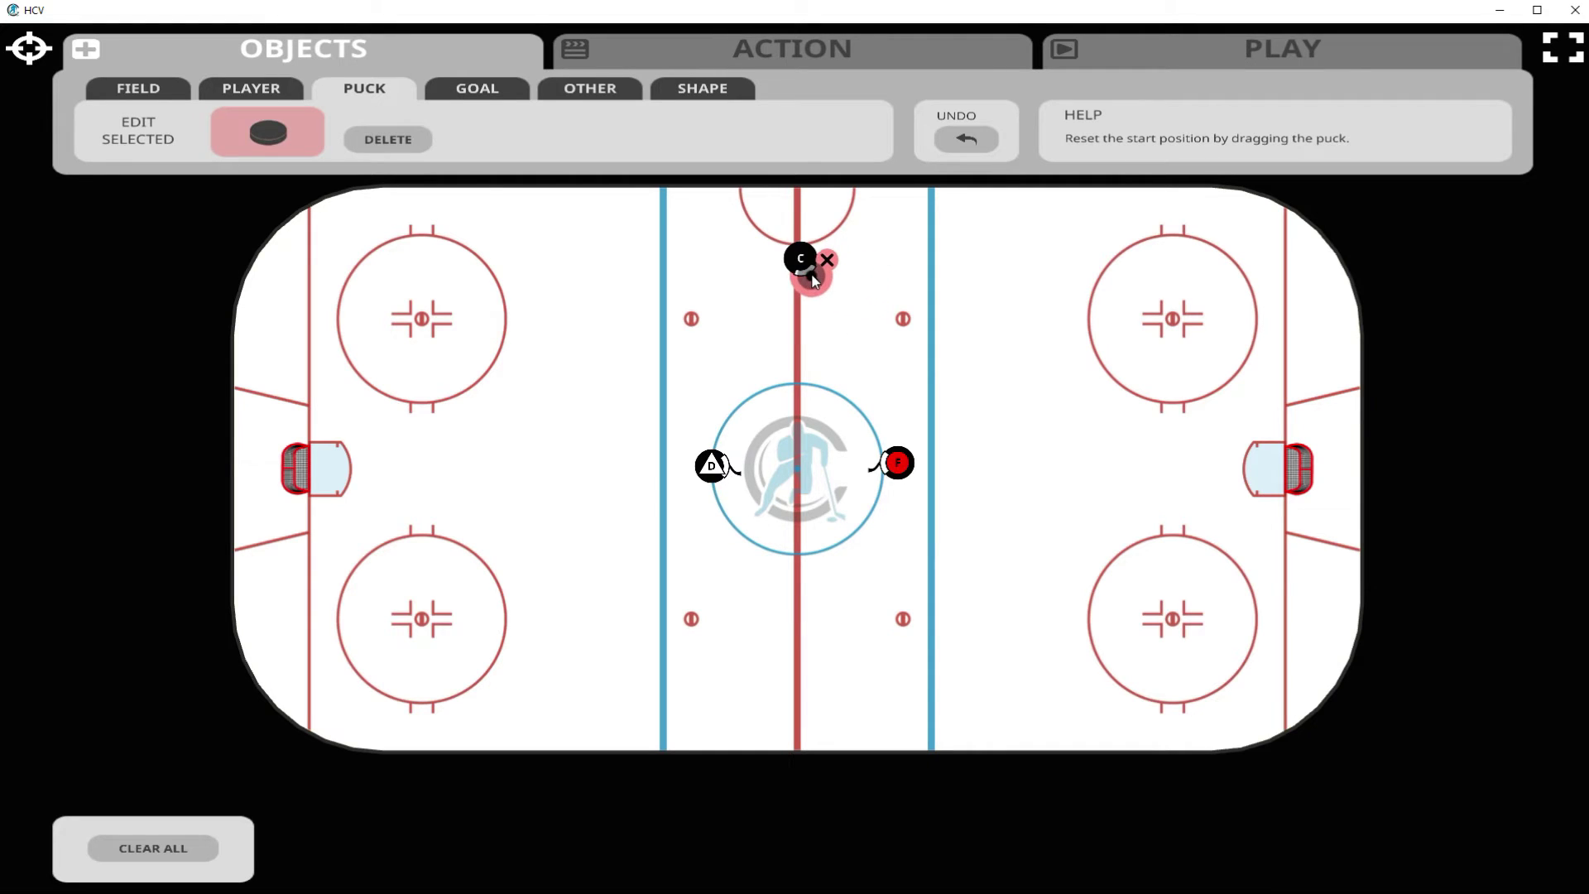
click(832, 326)
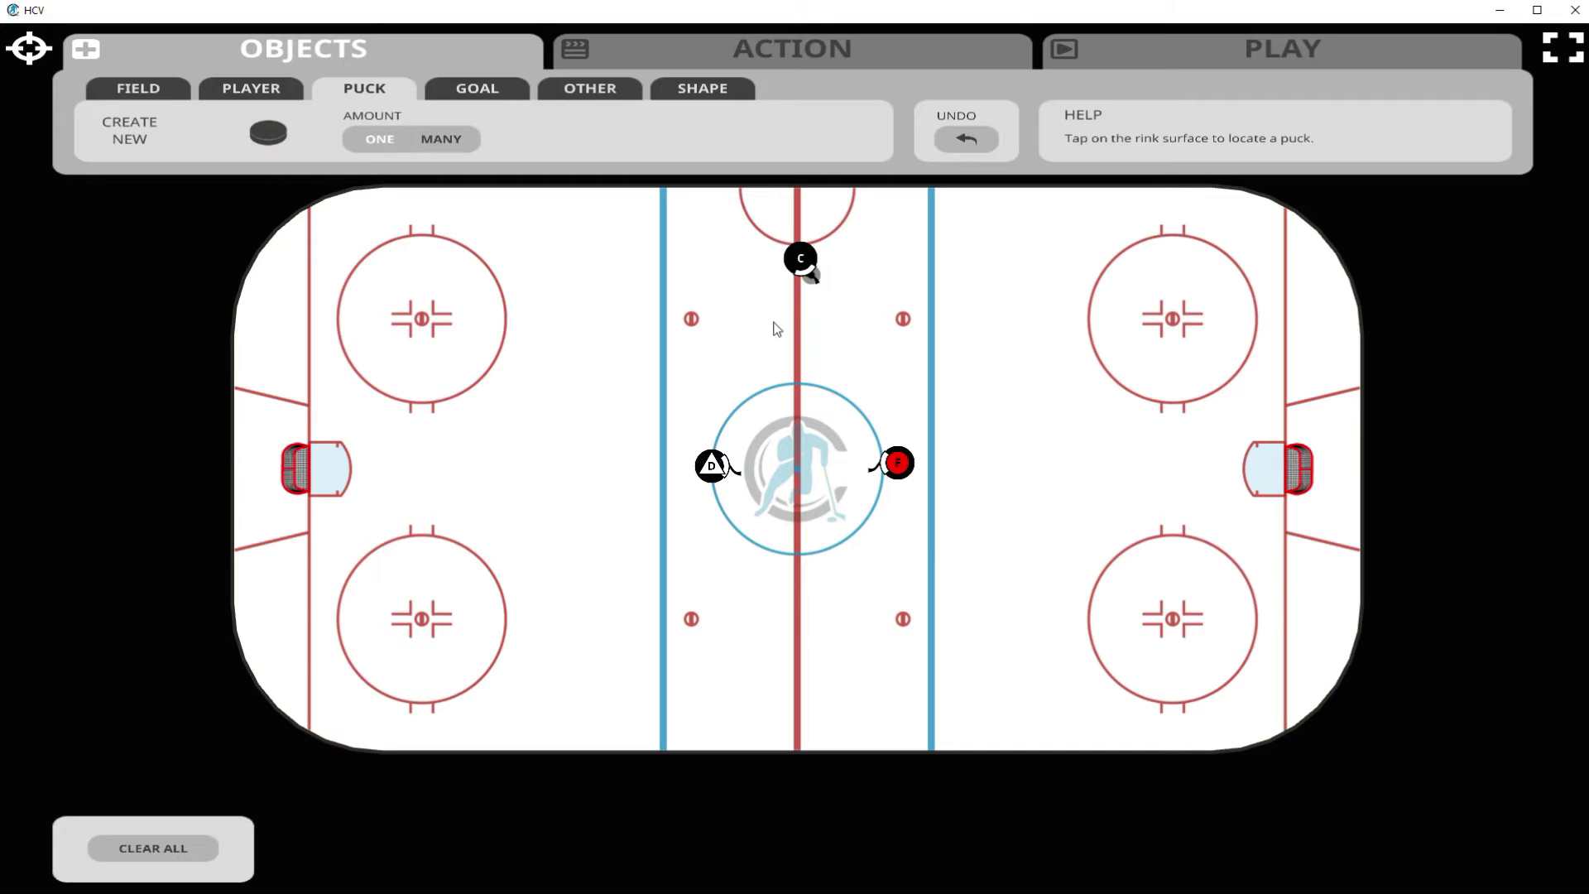
Step: Set puck Amount to MANY and drop a pile of pucks right of the coach
click(438, 141)
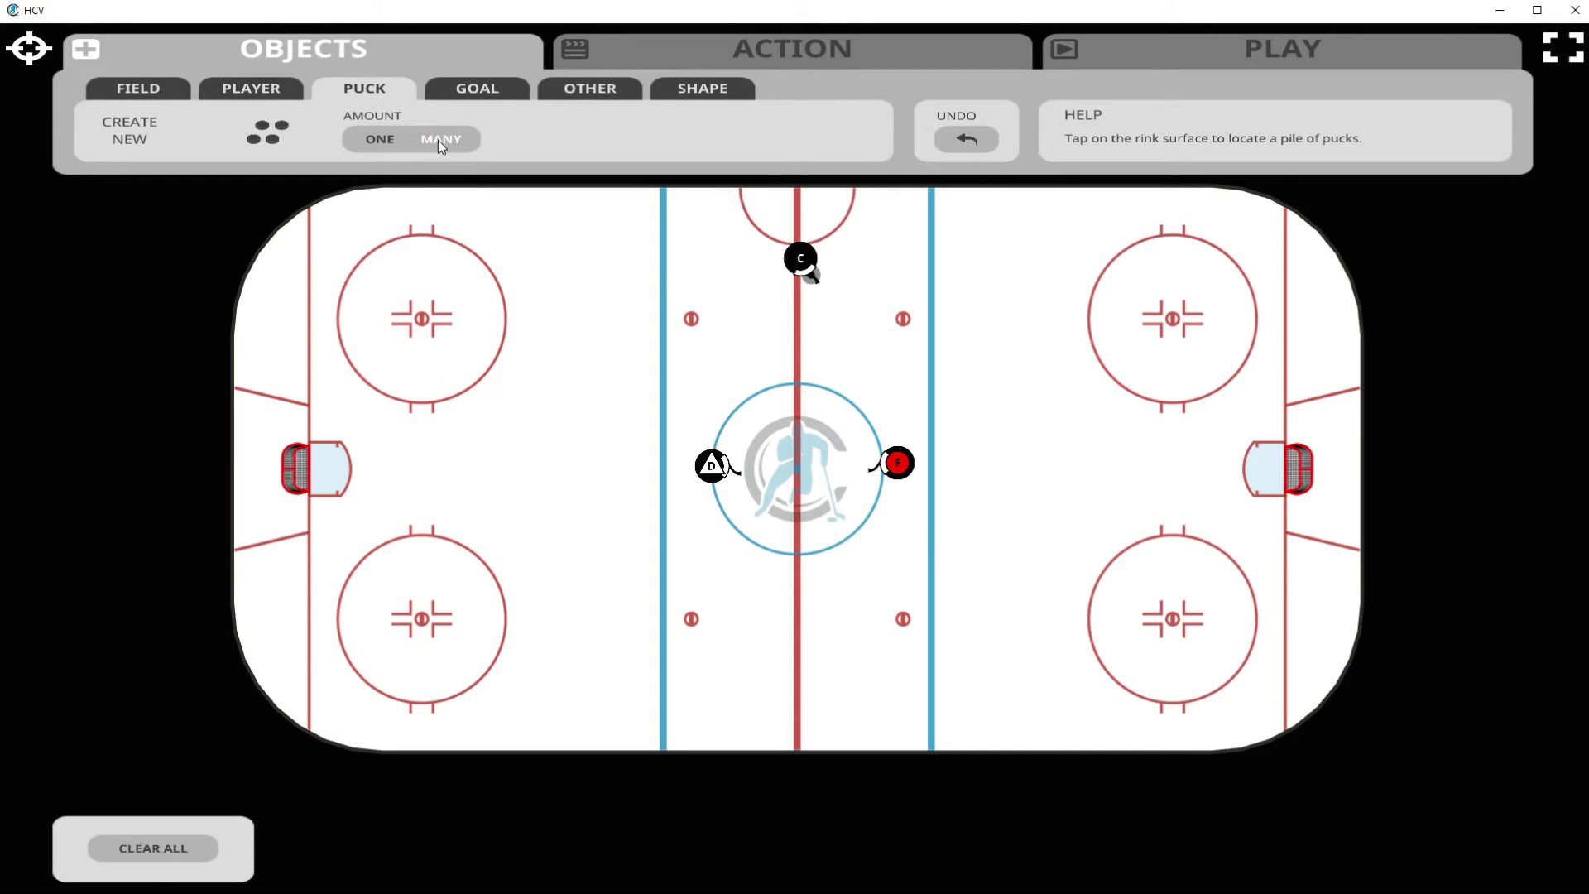
click(836, 259)
click(476, 91)
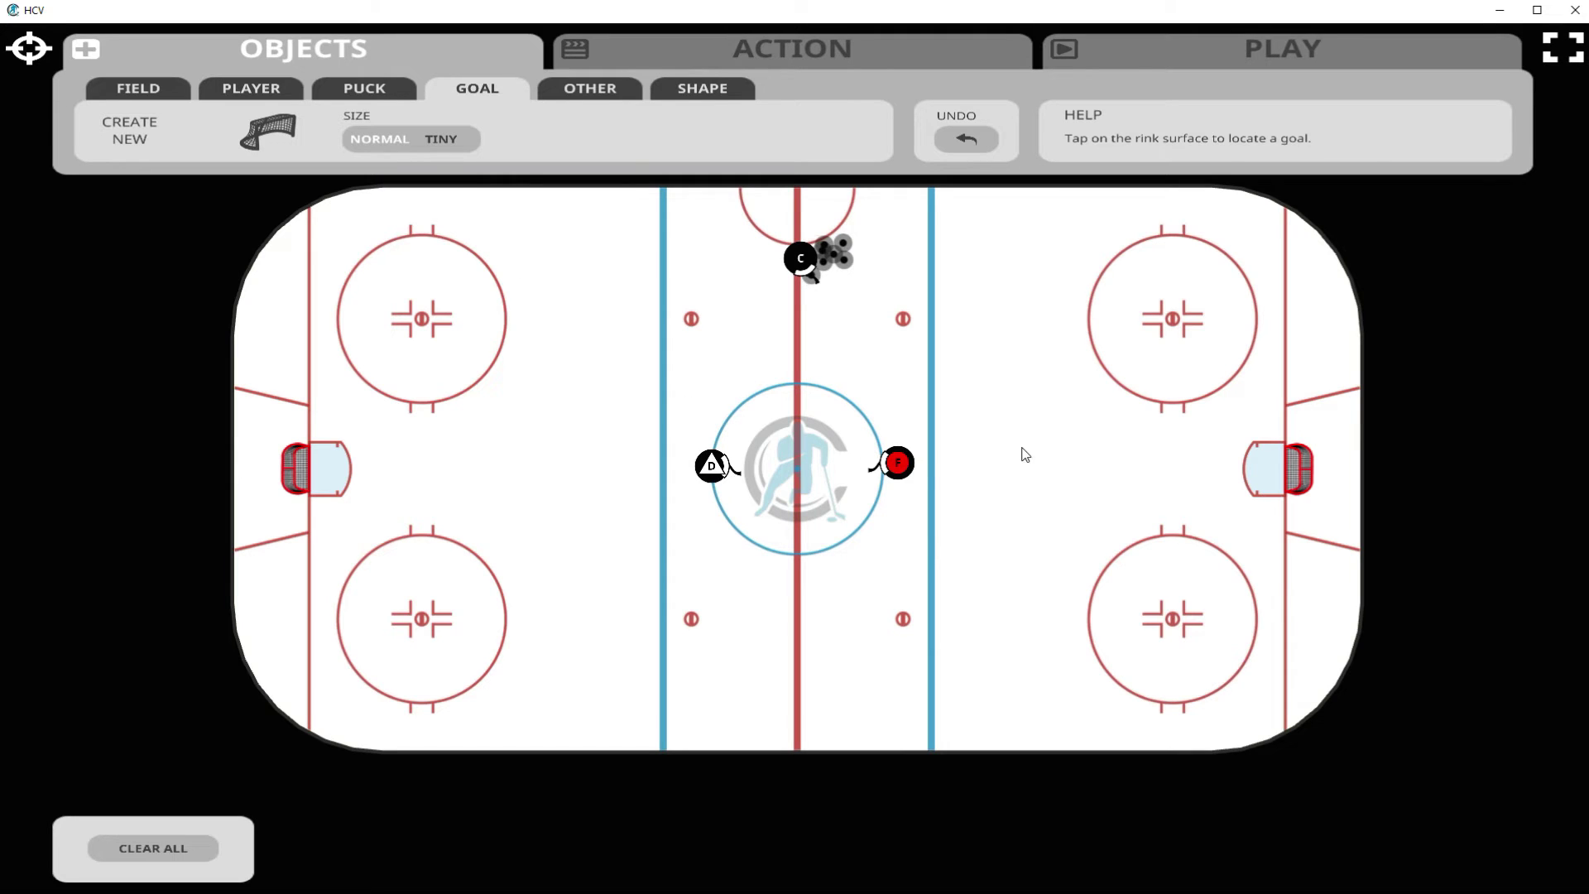
Step: Add a reversed goal right of the blue line and move the left net near the left blue line
click(1065, 457)
click(1065, 457)
drag(1121, 452, 993, 472)
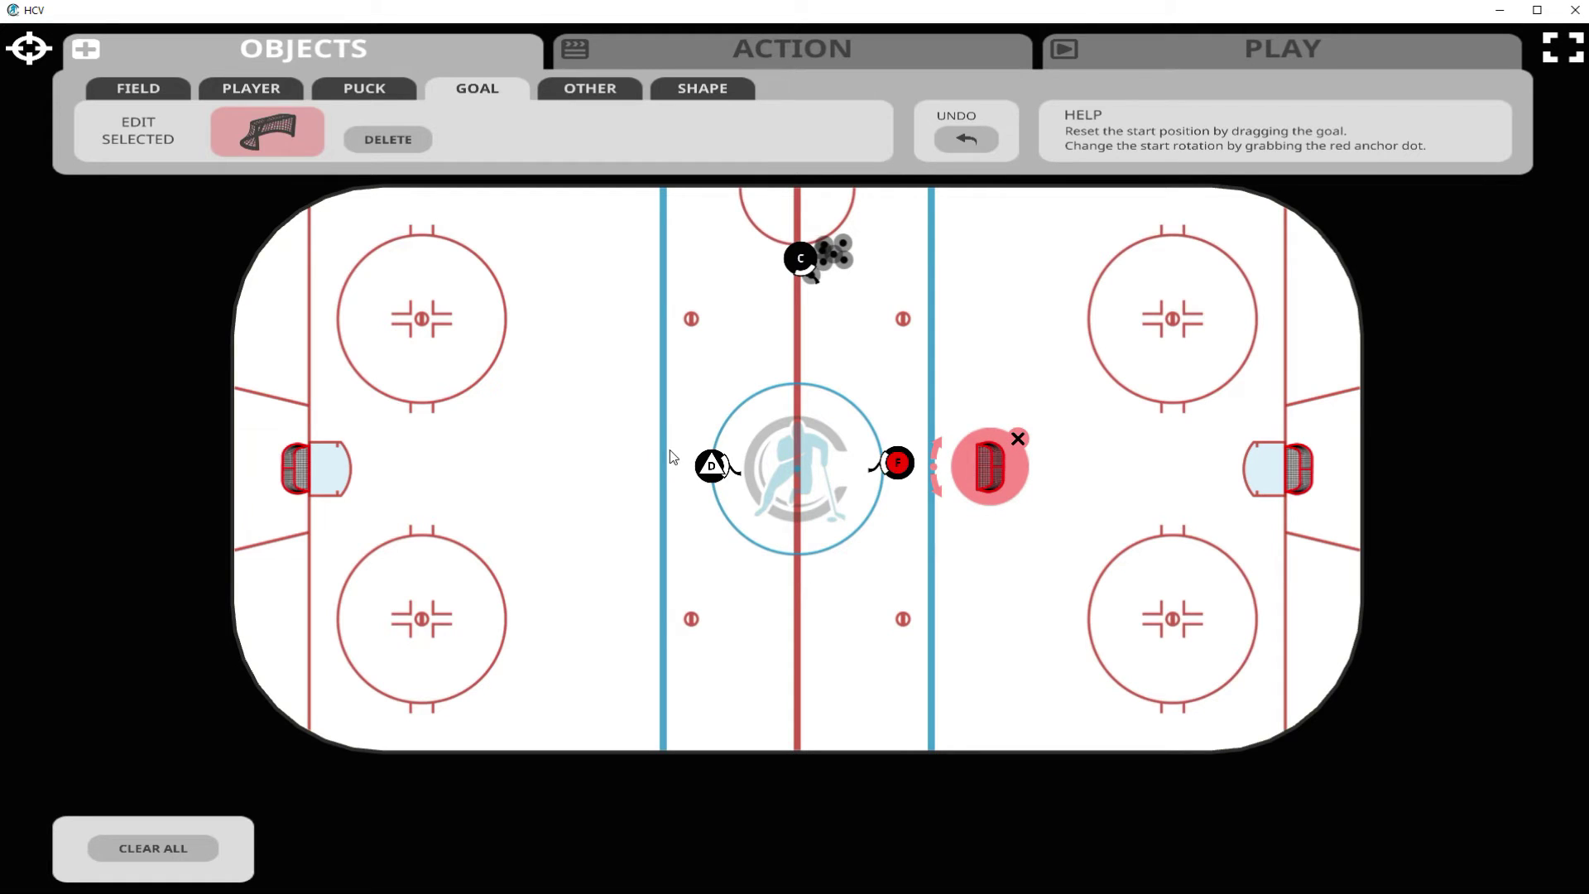
click(594, 455)
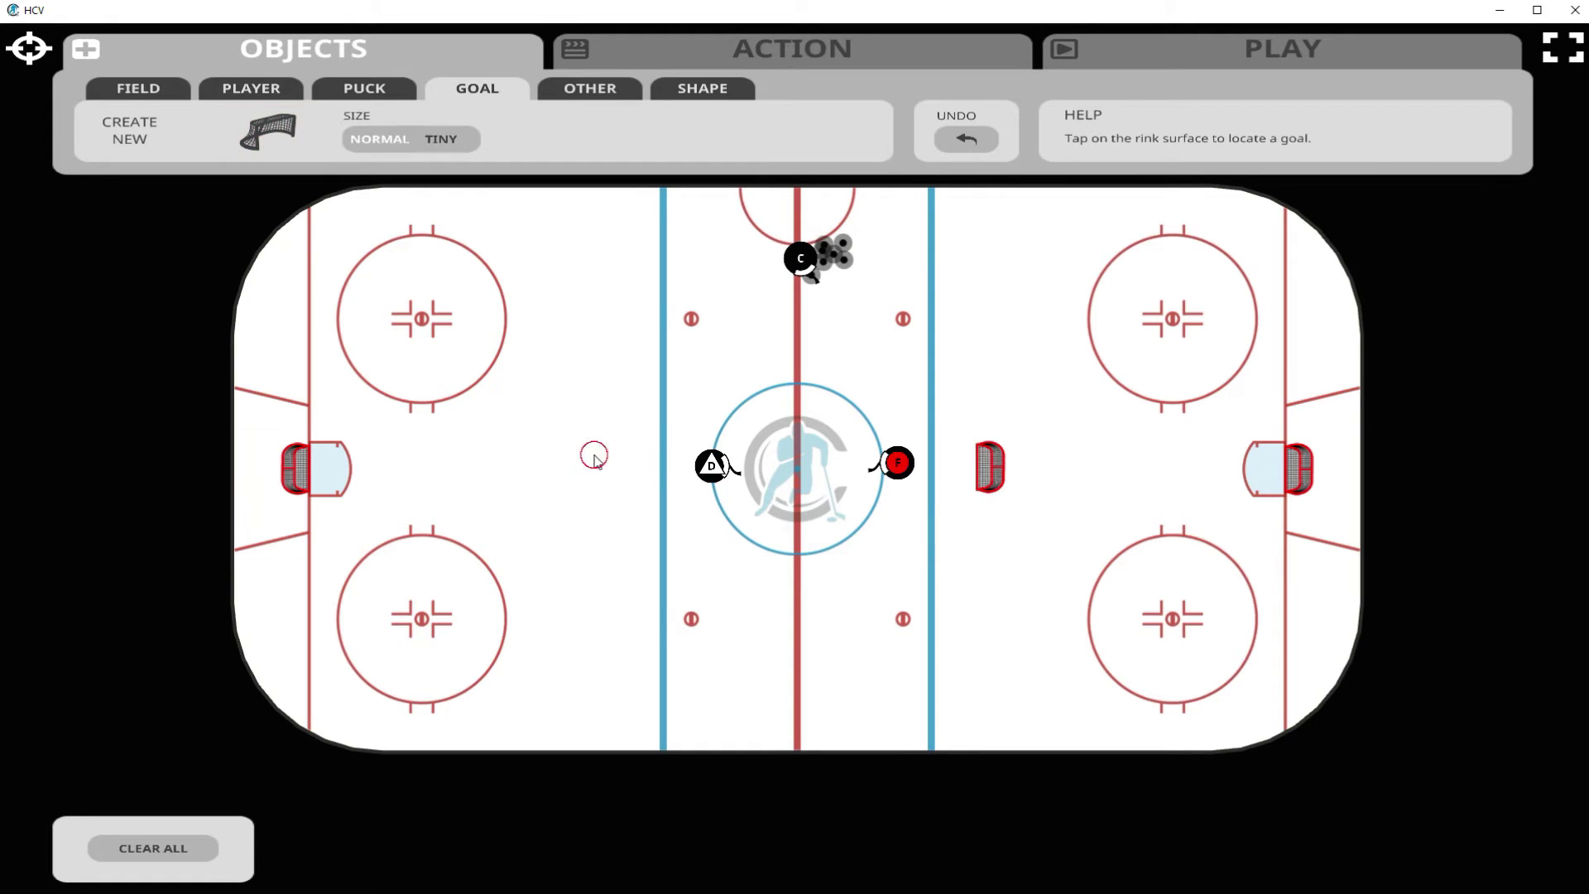
click(291, 476)
drag(291, 476, 594, 477)
click(544, 385)
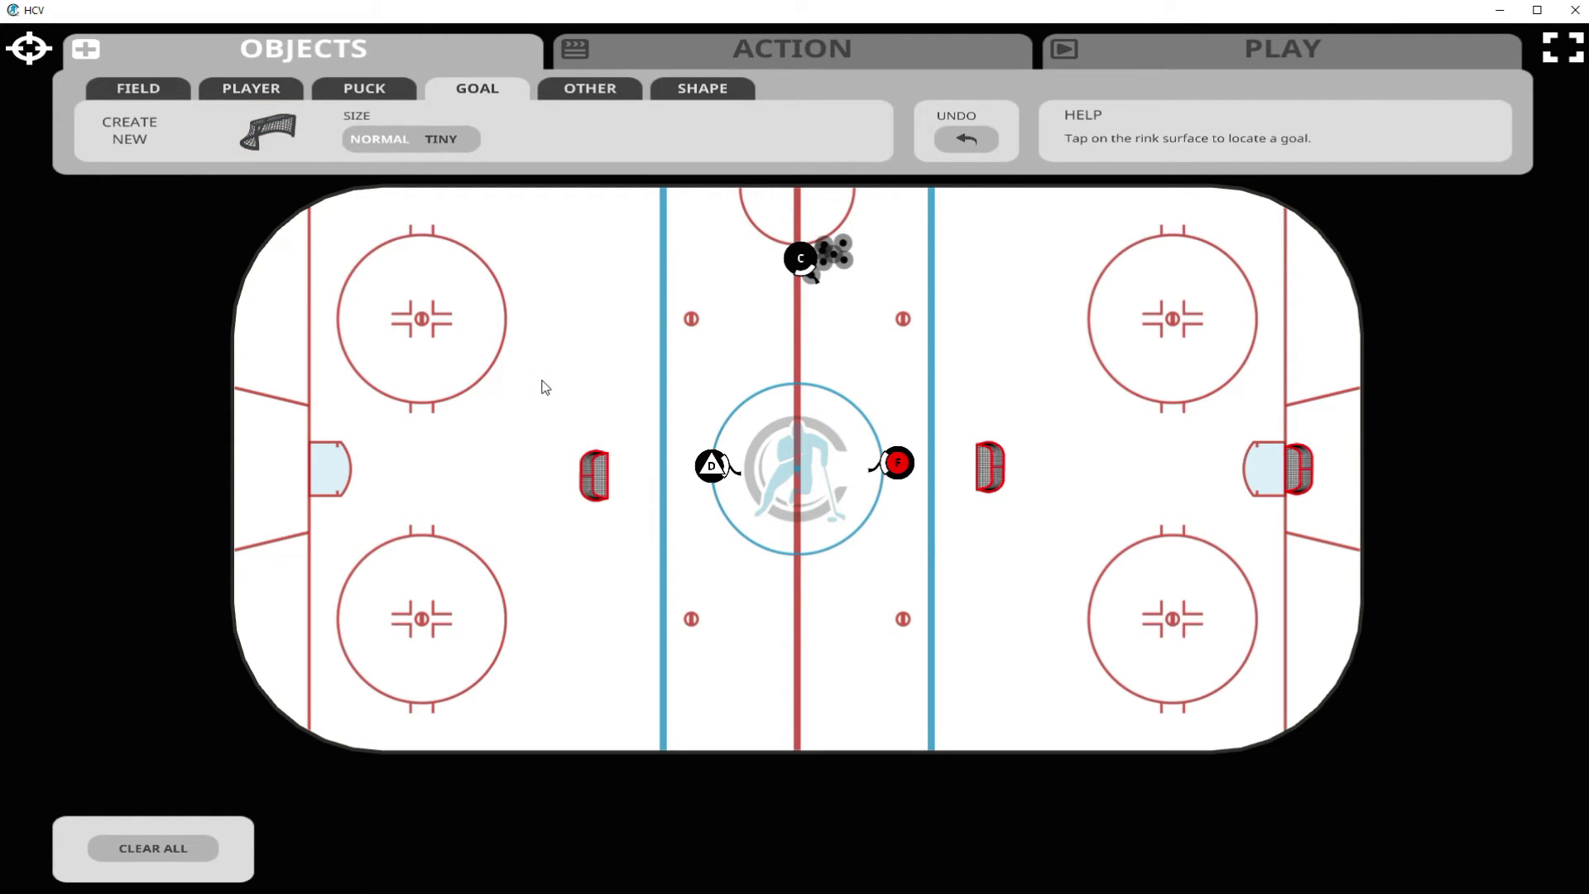
Step: Place two tiny goals near centre ice, rotate the right one, then delete both
click(447, 139)
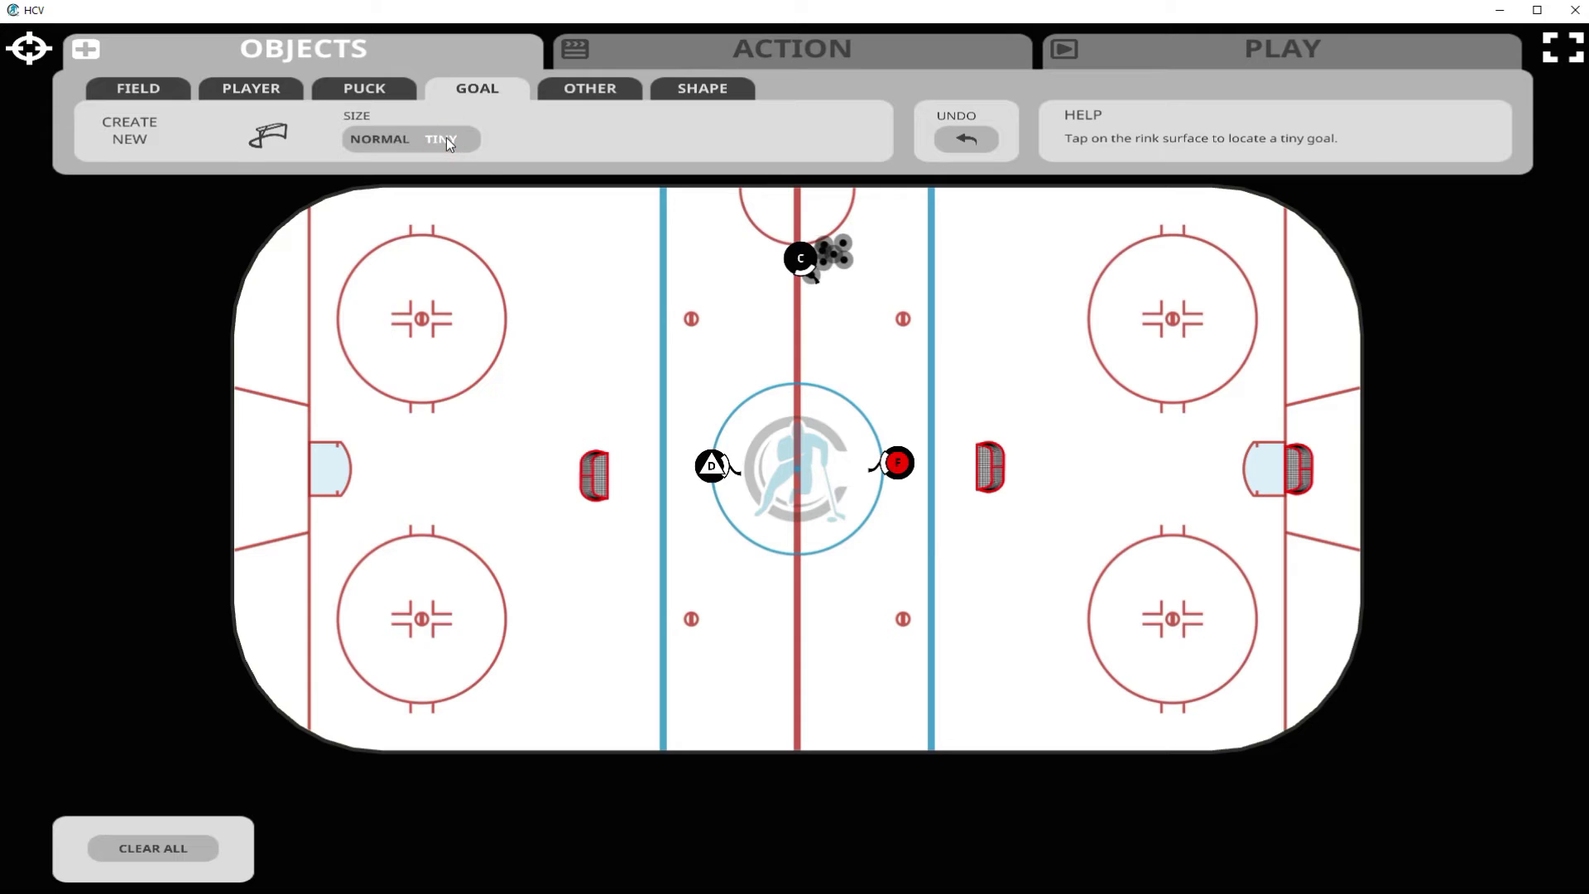
click(694, 591)
click(872, 584)
click(873, 586)
drag(917, 576, 857, 593)
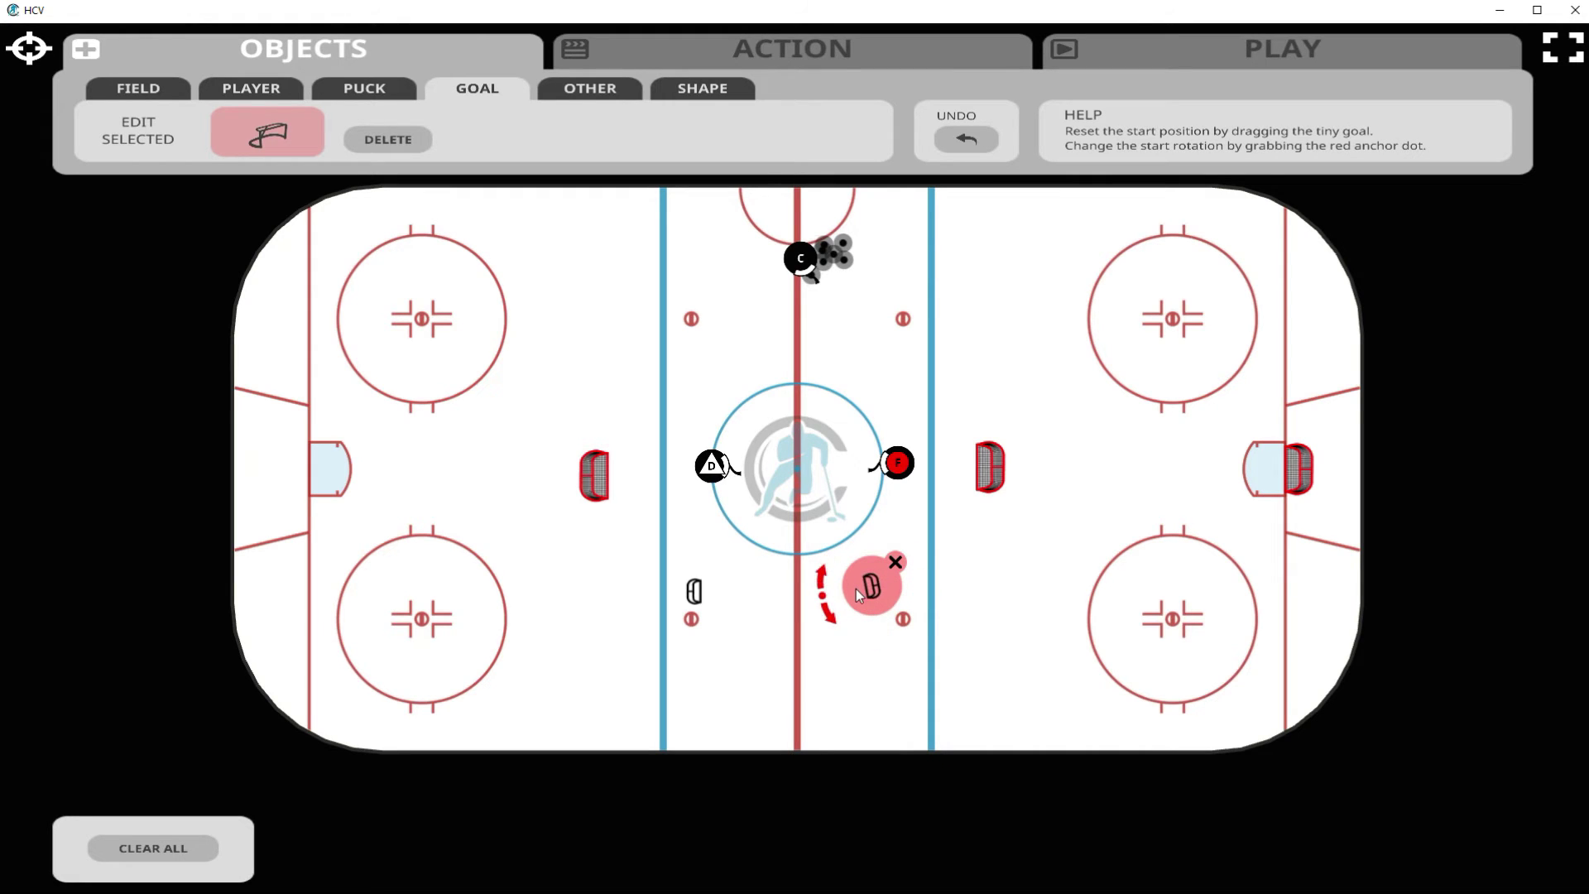
click(834, 651)
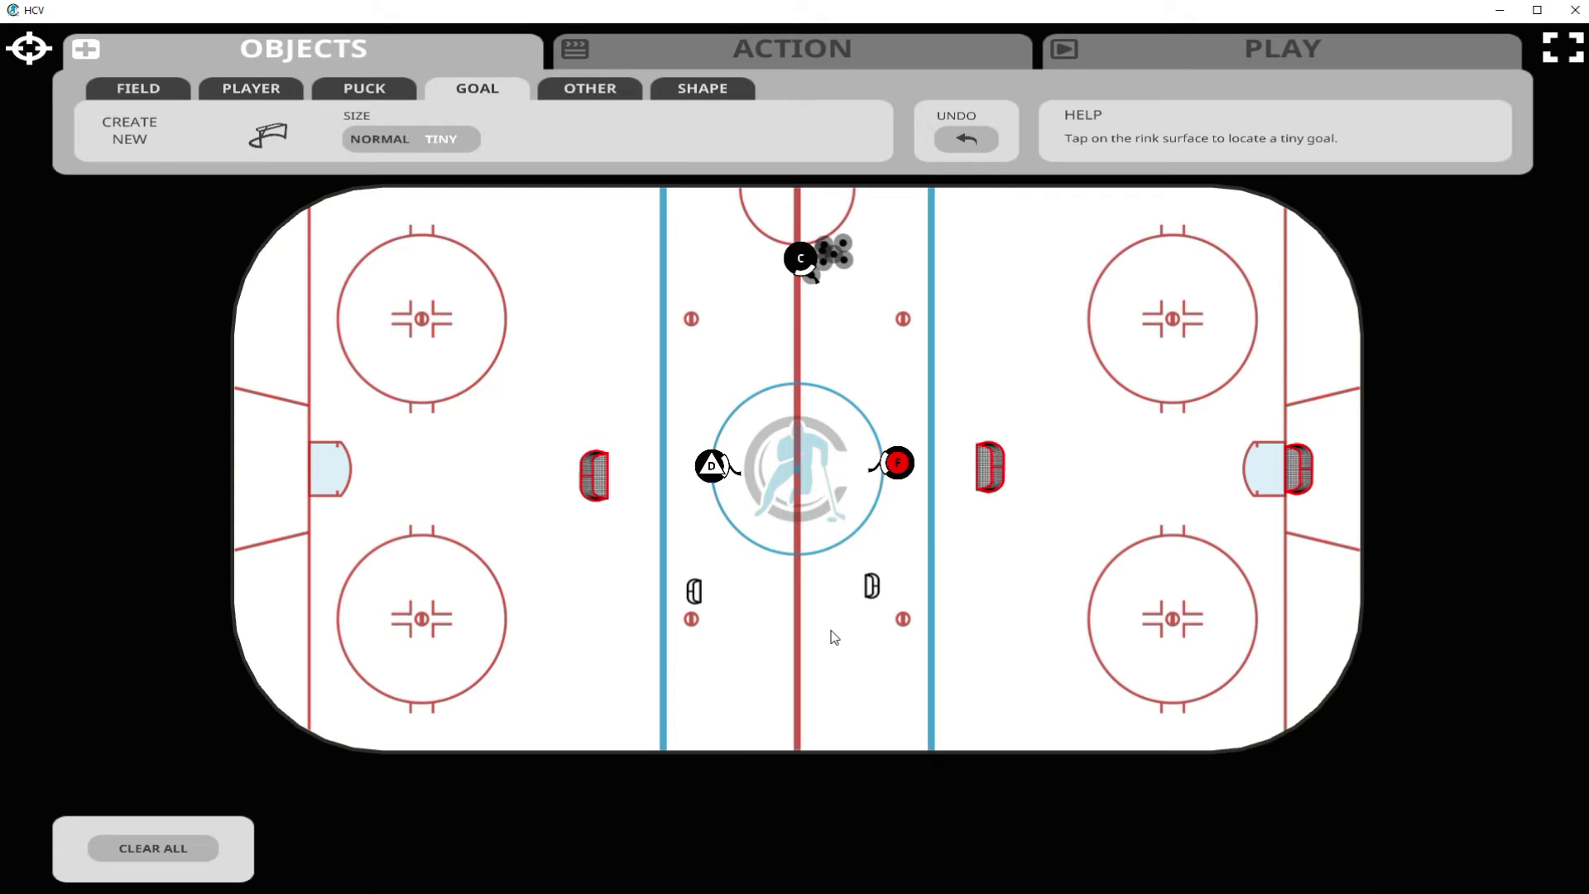
click(874, 585)
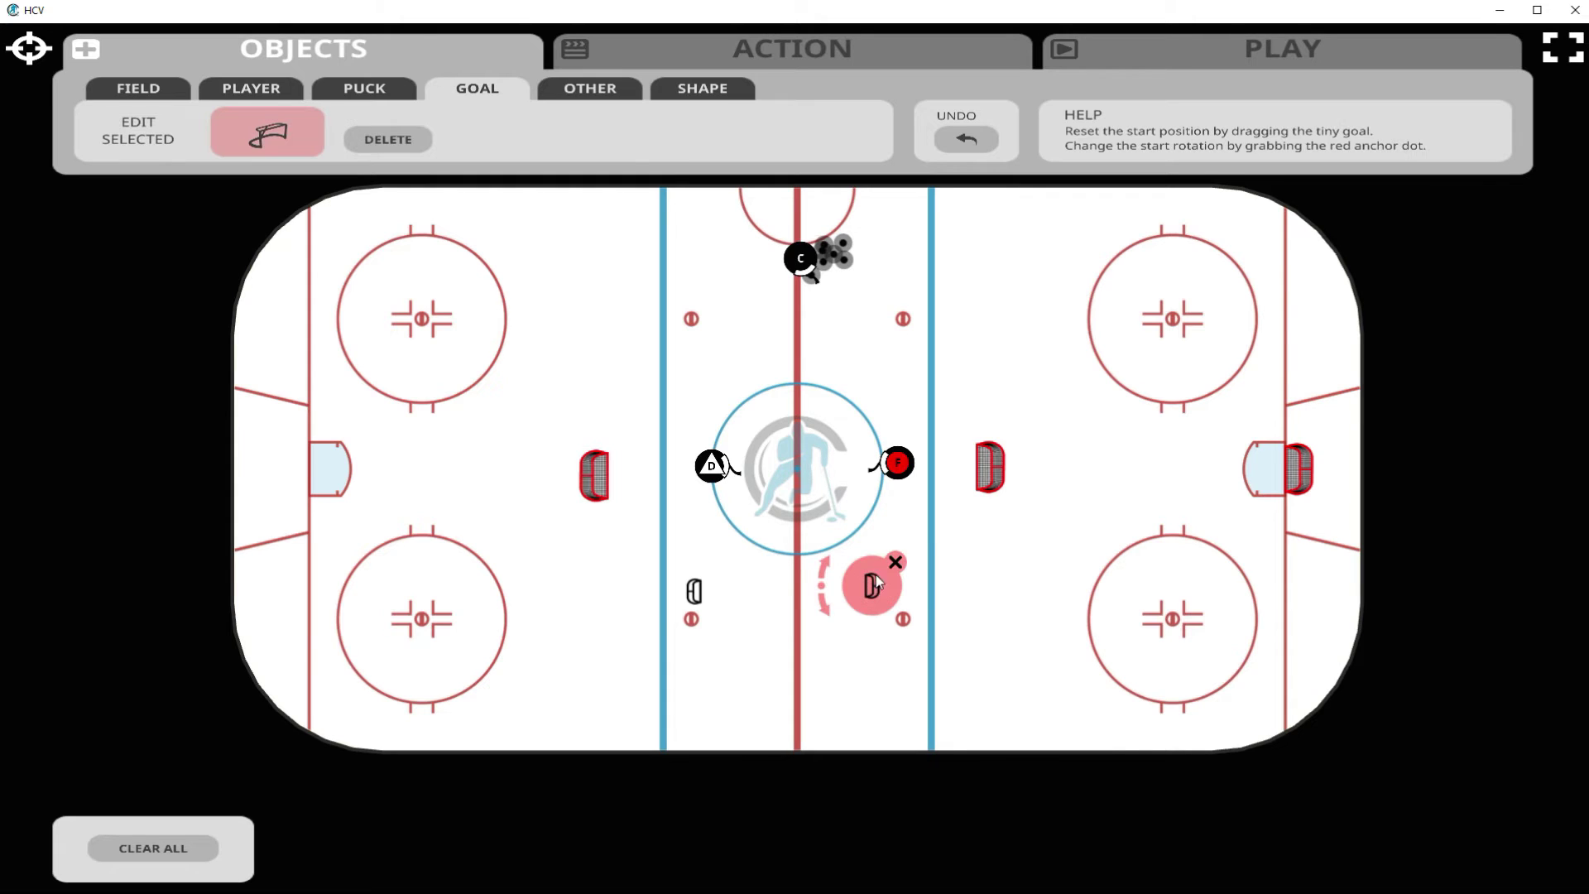
click(895, 564)
click(693, 593)
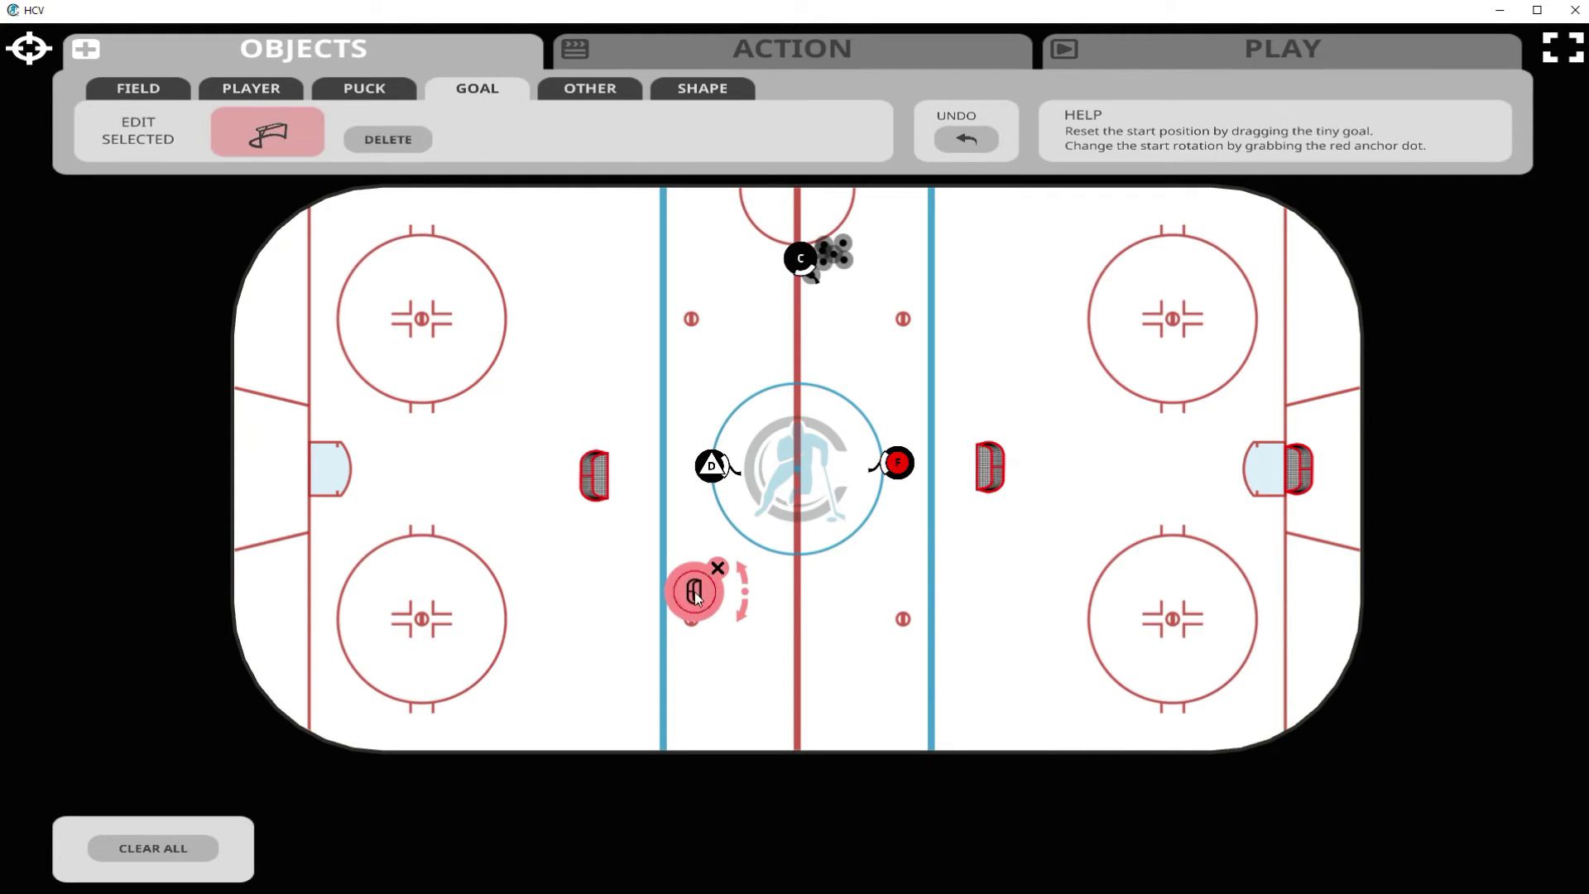
click(718, 569)
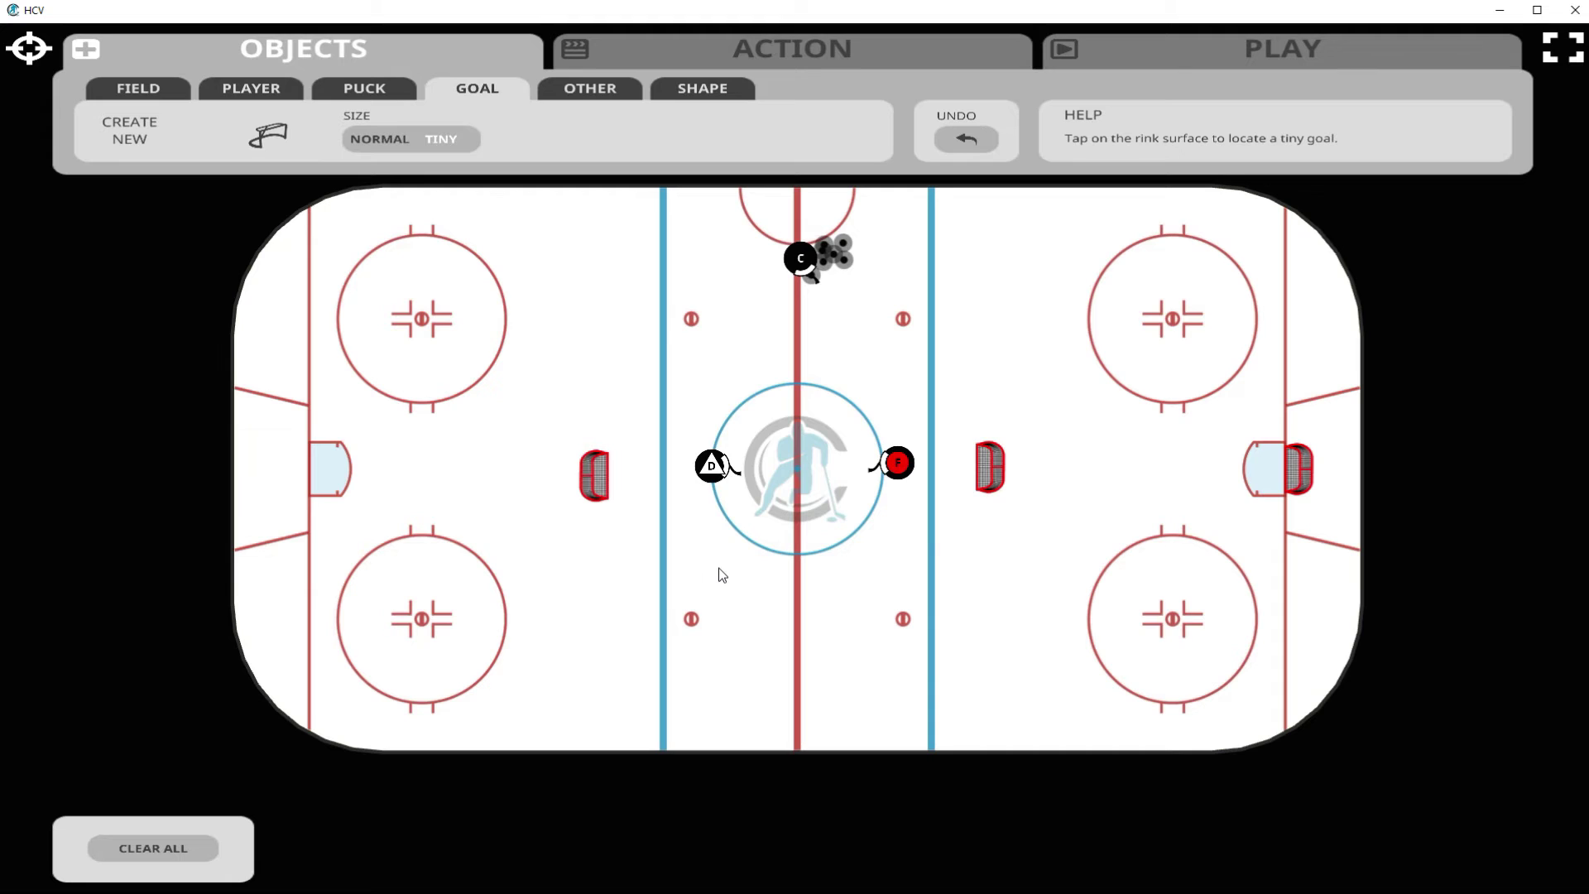
click(593, 81)
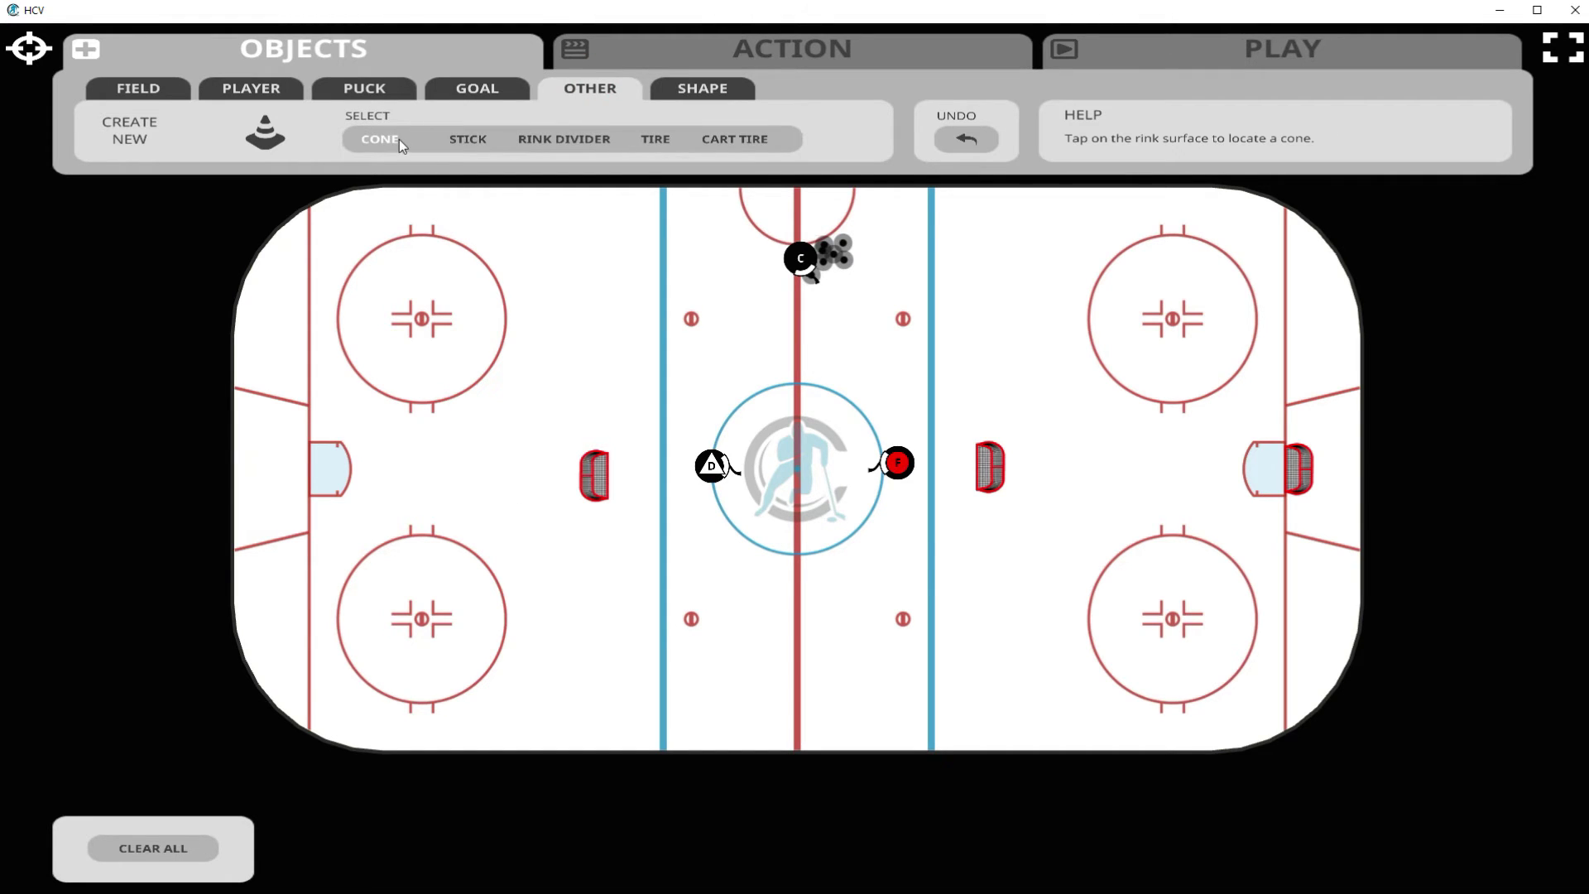
Step: Place a cone left of the red line and two sticks turned horizontal on either side
click(723, 604)
click(478, 138)
click(670, 662)
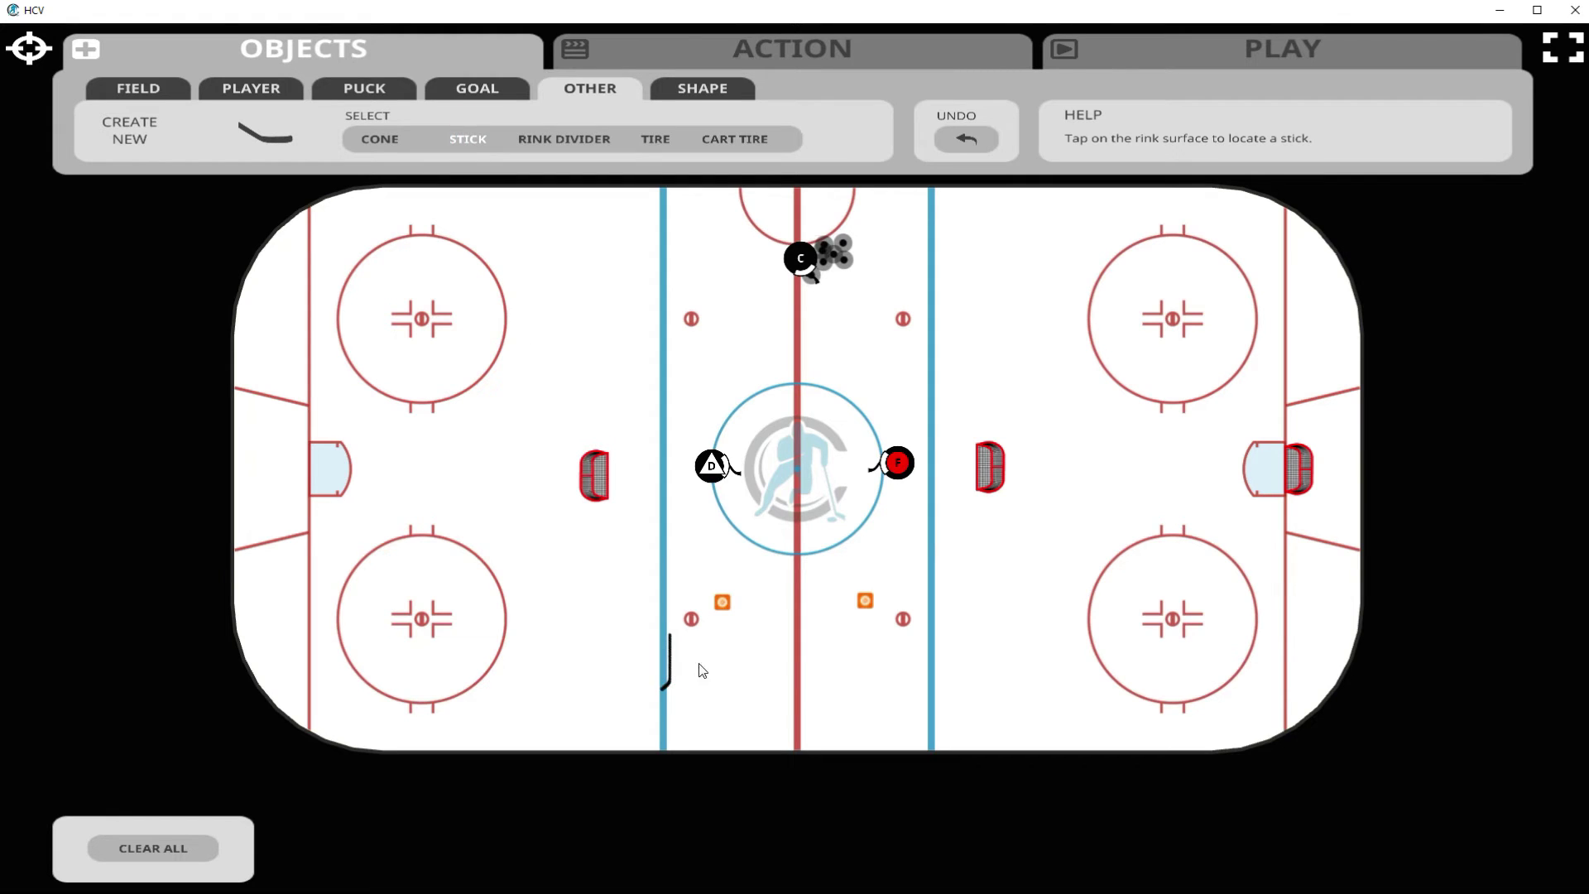
click(907, 660)
click(907, 660)
drag(910, 602, 959, 604)
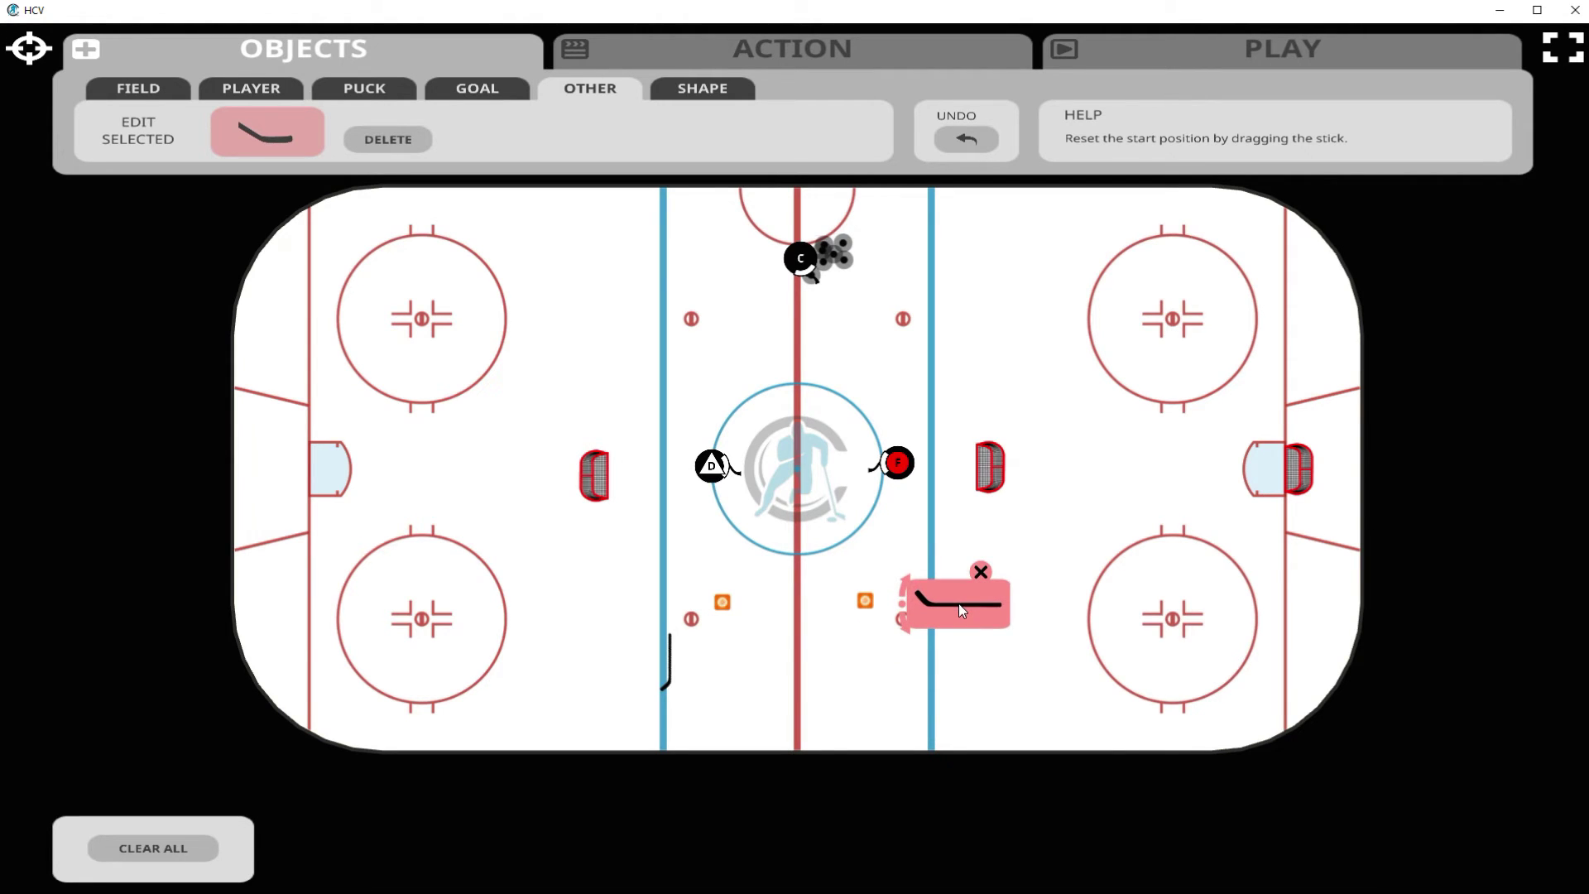
click(672, 653)
drag(666, 619, 629, 606)
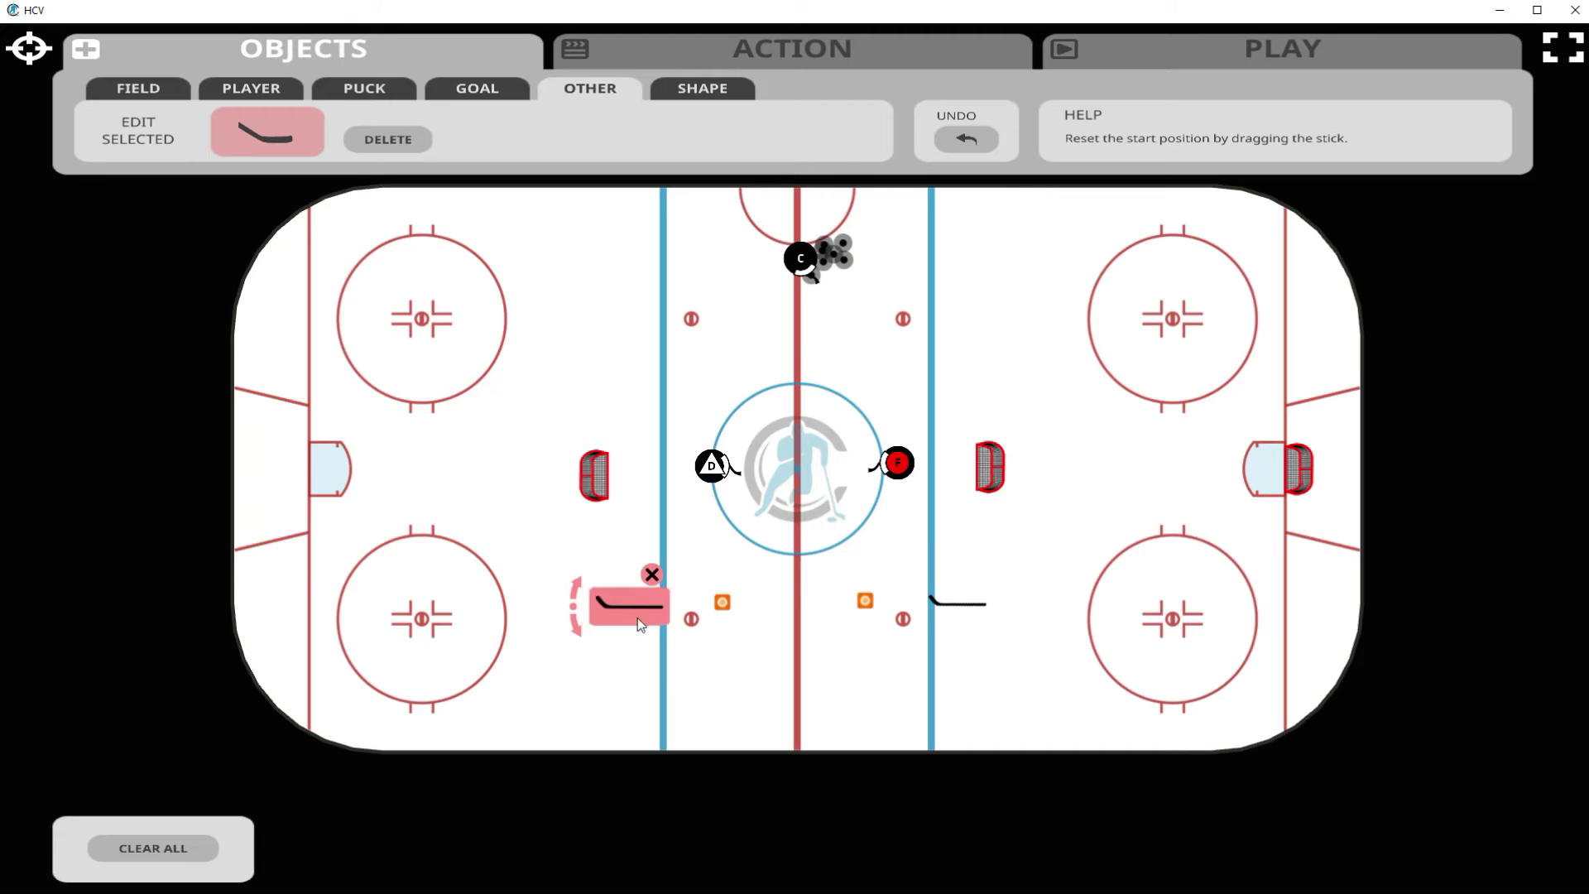
click(700, 633)
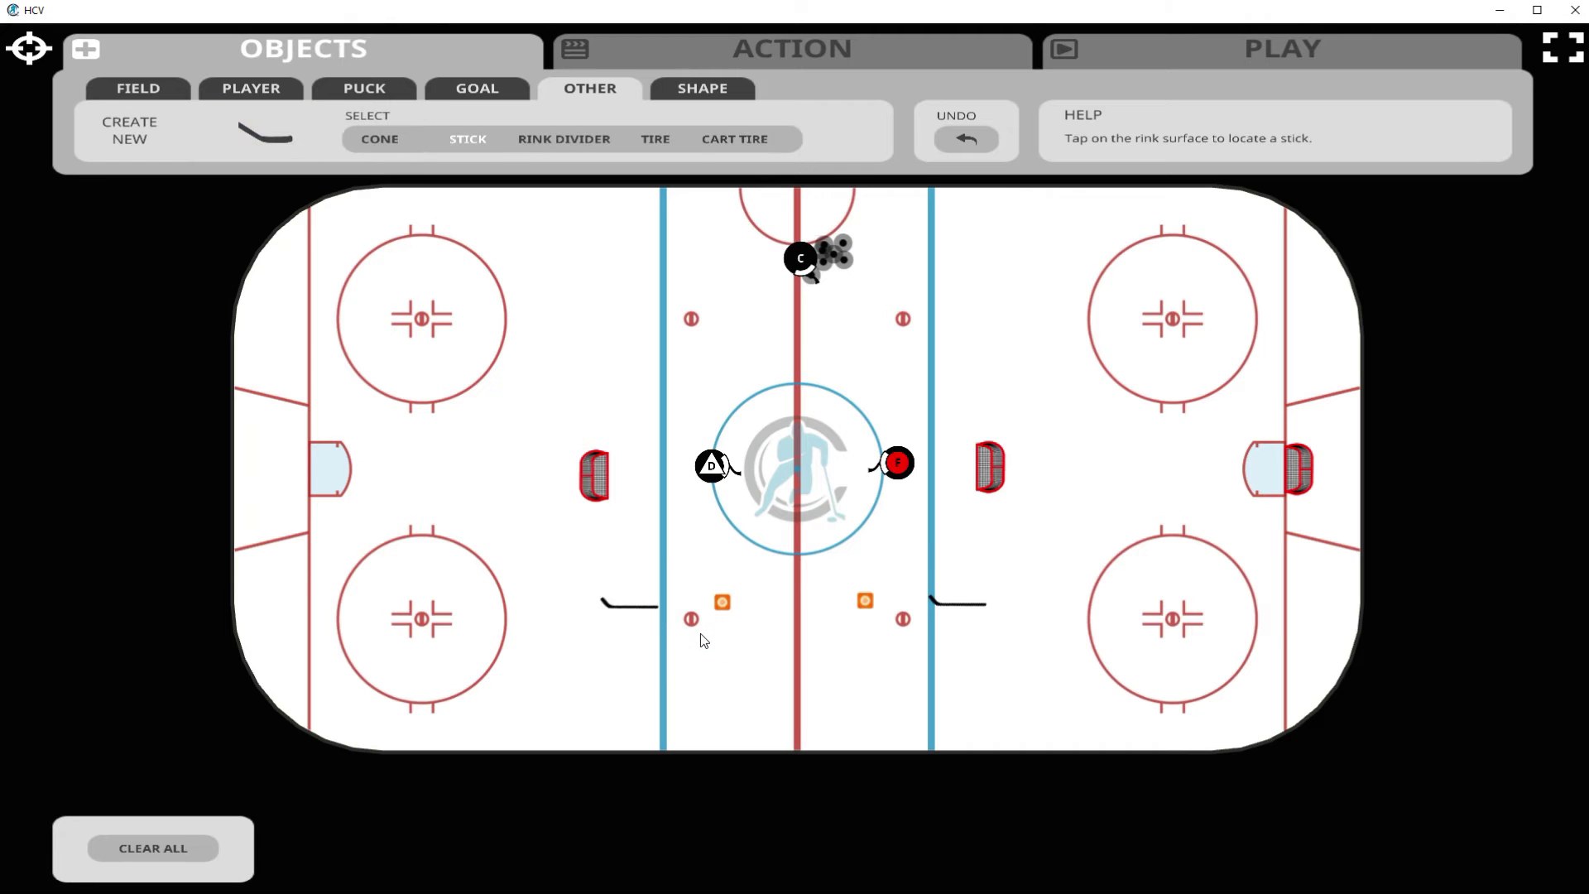
Step: Add a rink divider on the red line, rotated to lie horizontally
click(577, 146)
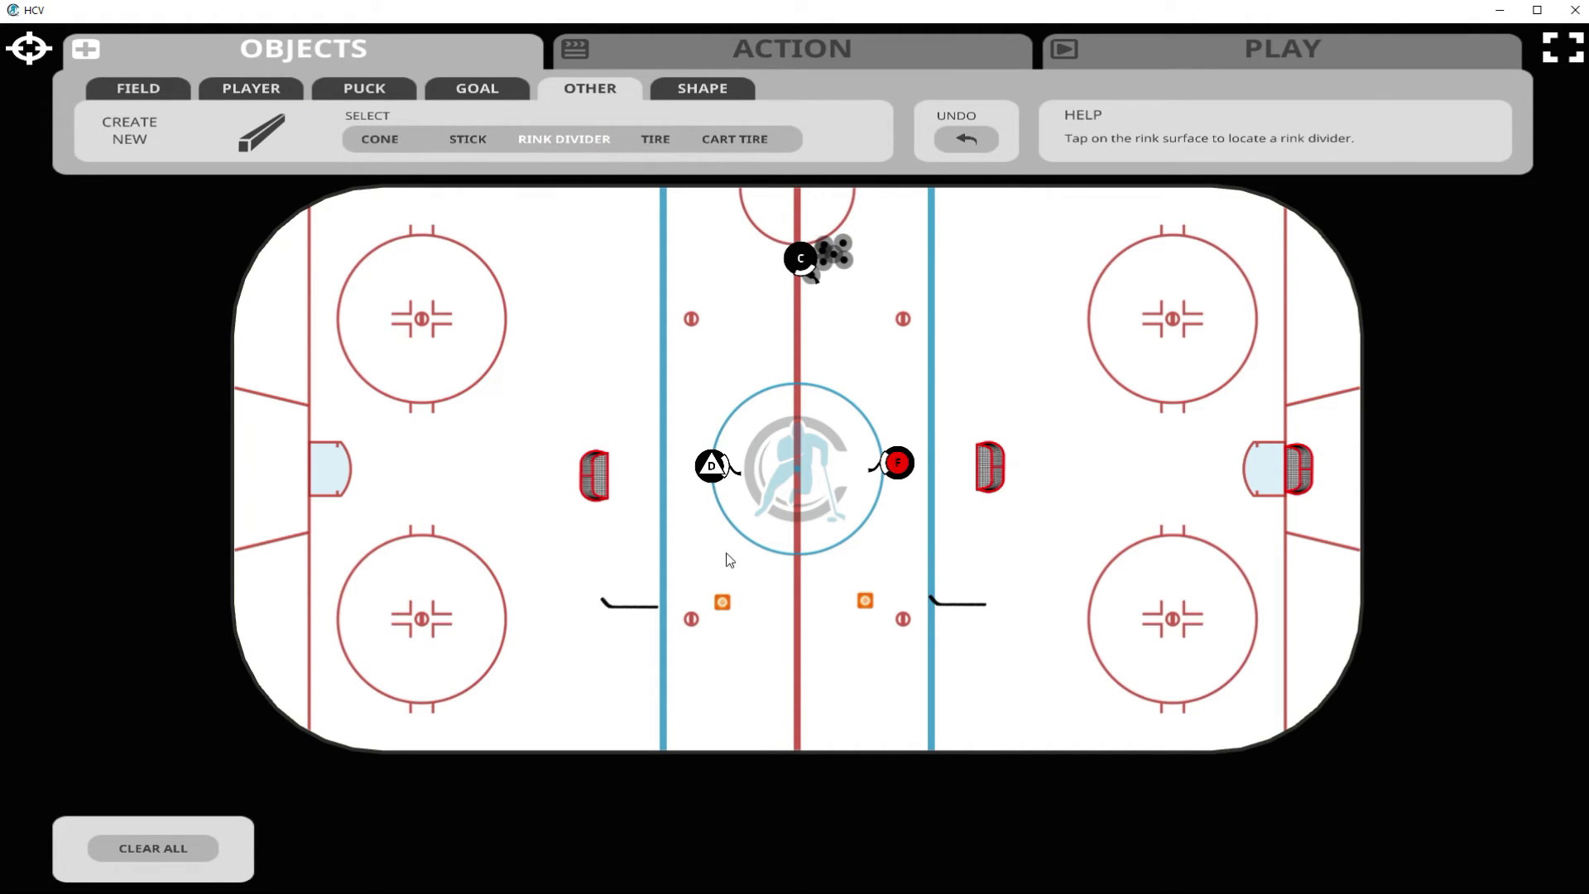
click(791, 650)
click(788, 644)
mouse_move(798, 588)
mouse_down()
mouse_move(739, 602)
mouse_move(736, 645)
mouse_move(798, 636)
mouse_move(801, 612)
mouse_up()
click(782, 684)
Step: Place two tires and two cart tires beside them near the upper faceoff dots
click(657, 139)
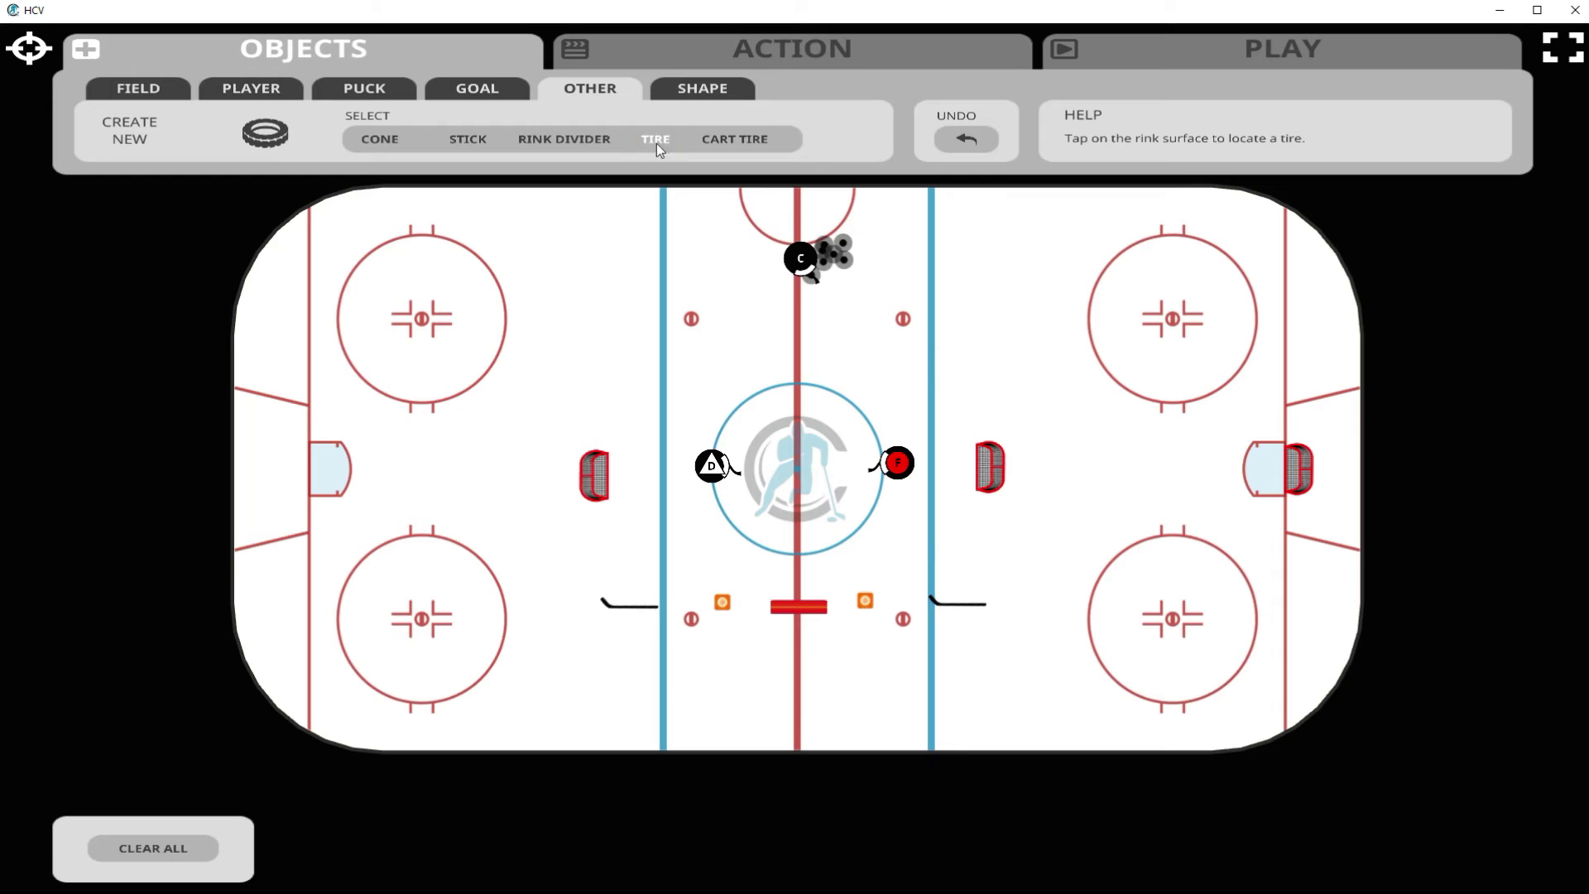
click(707, 342)
click(865, 330)
click(733, 136)
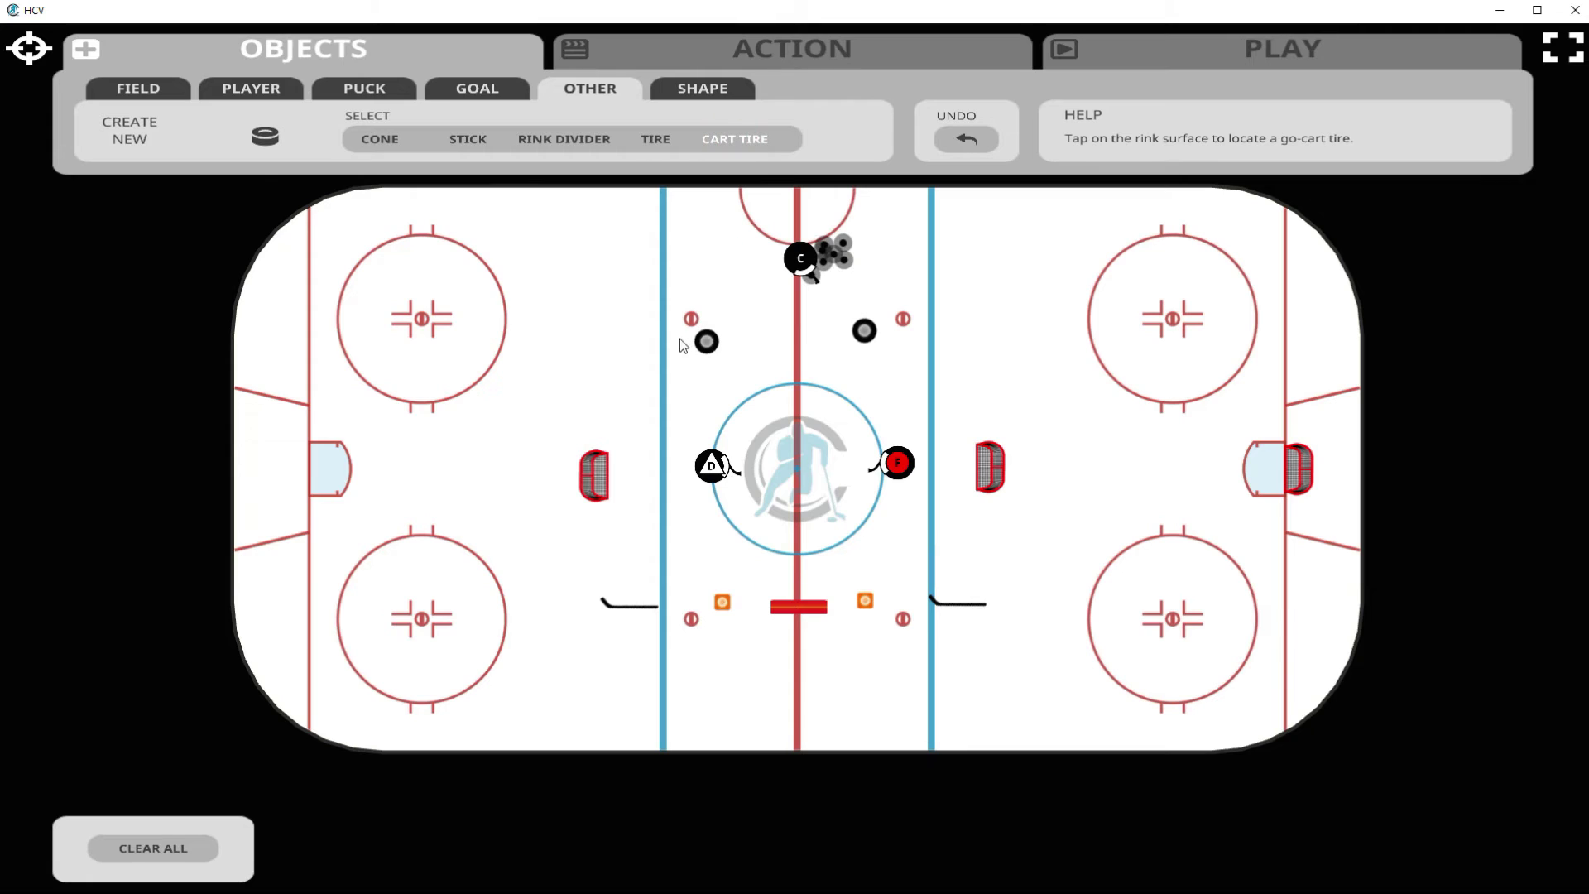
click(671, 337)
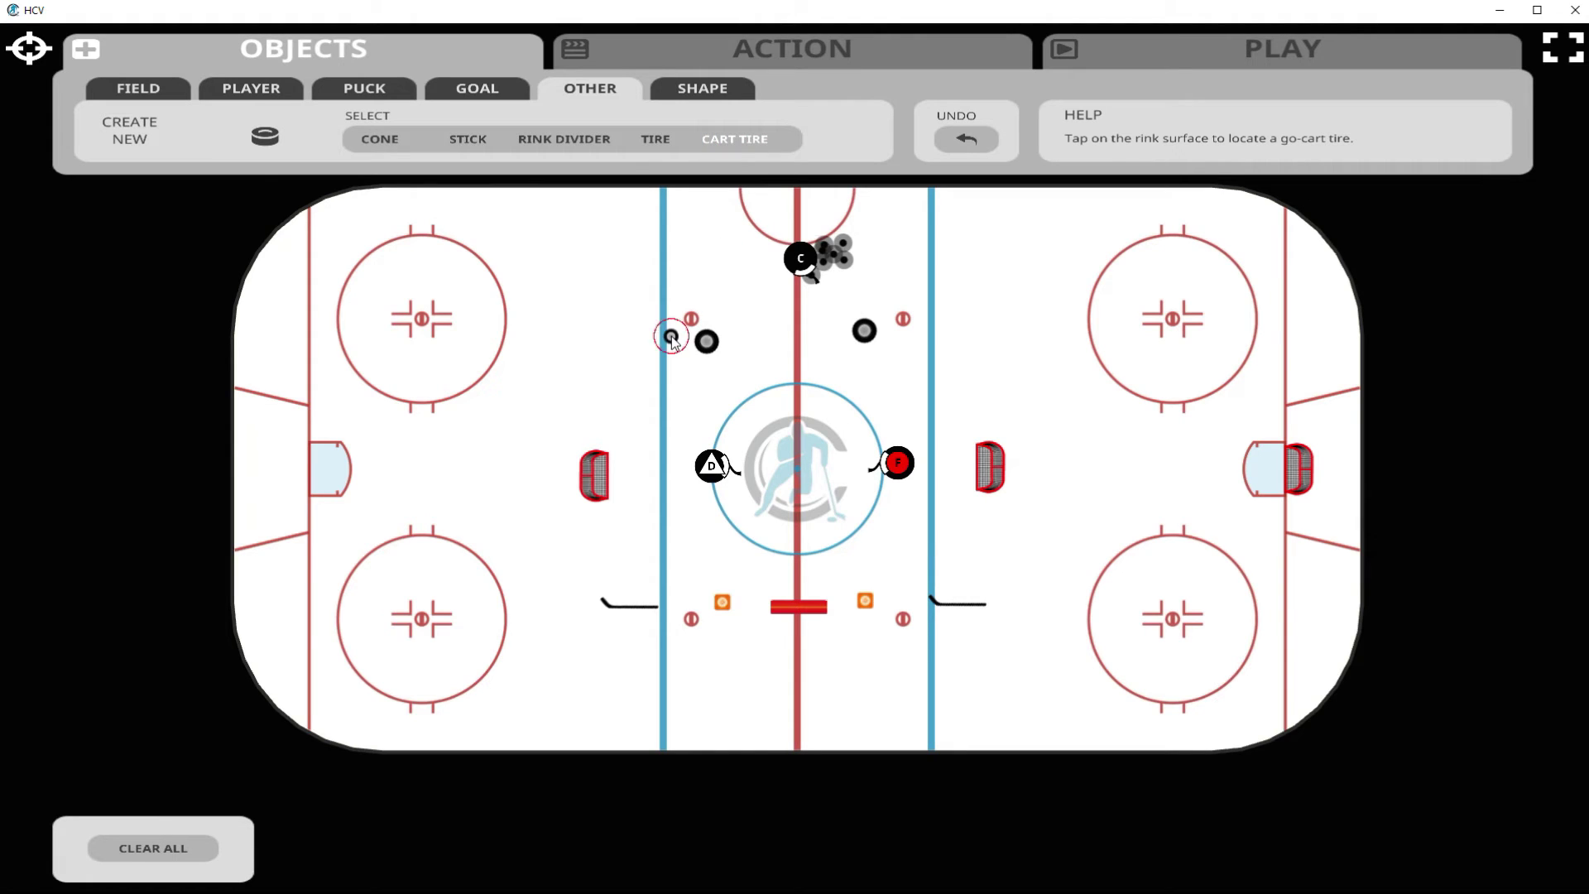
click(898, 335)
Step: In the shape options, try cyan and settle on red as the line colour
click(705, 89)
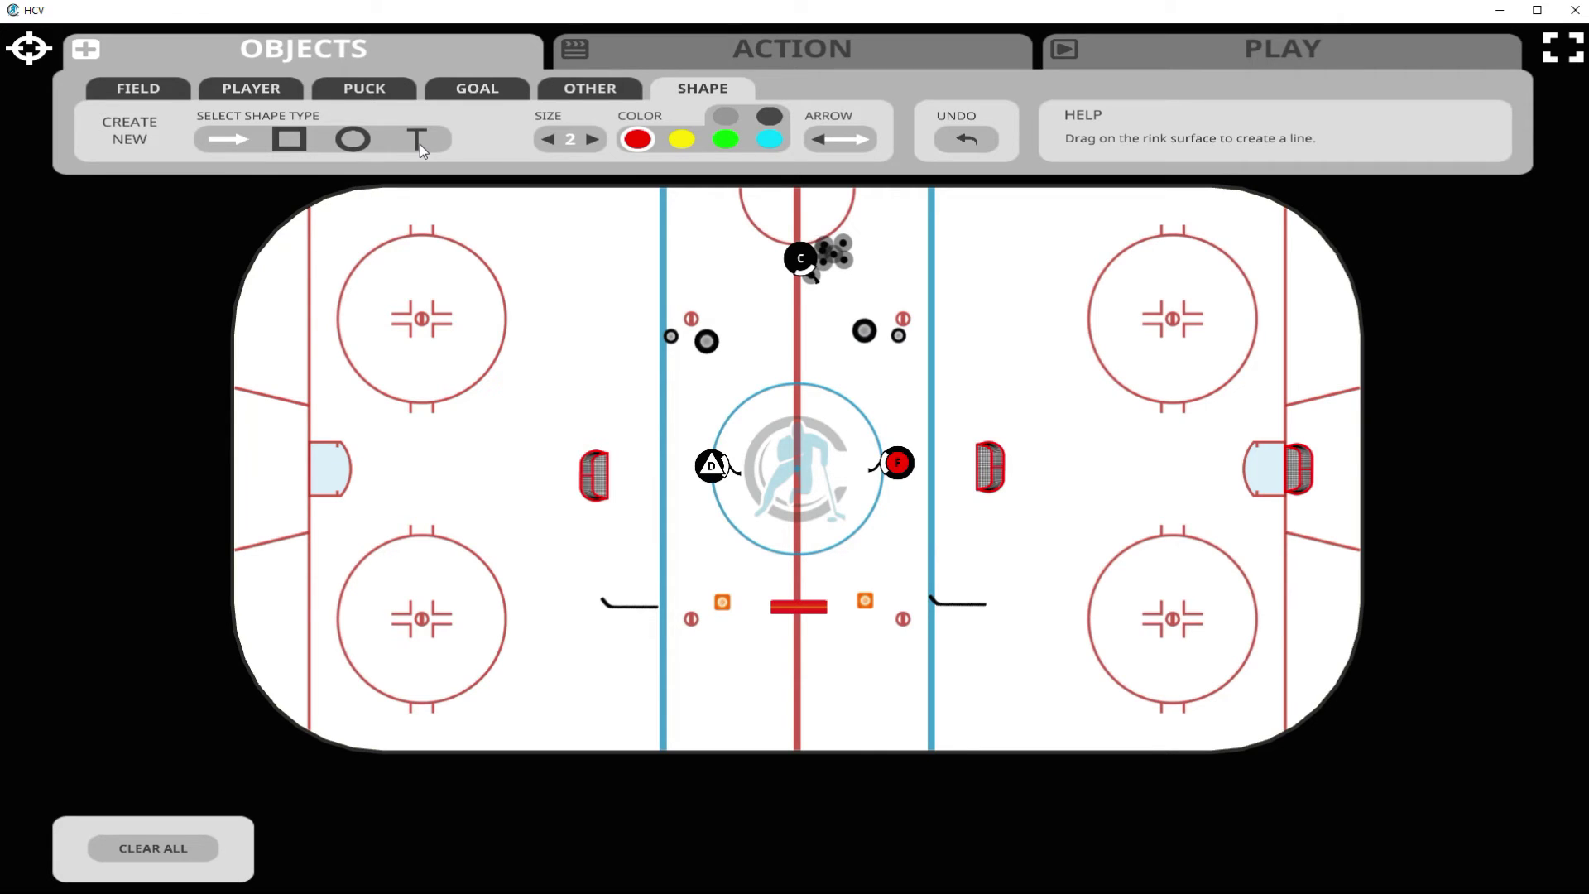
click(824, 146)
click(758, 144)
click(649, 138)
Step: Draw red pass arrows from C to D and from C to F, nudging the first slightly
drag(787, 286, 723, 440)
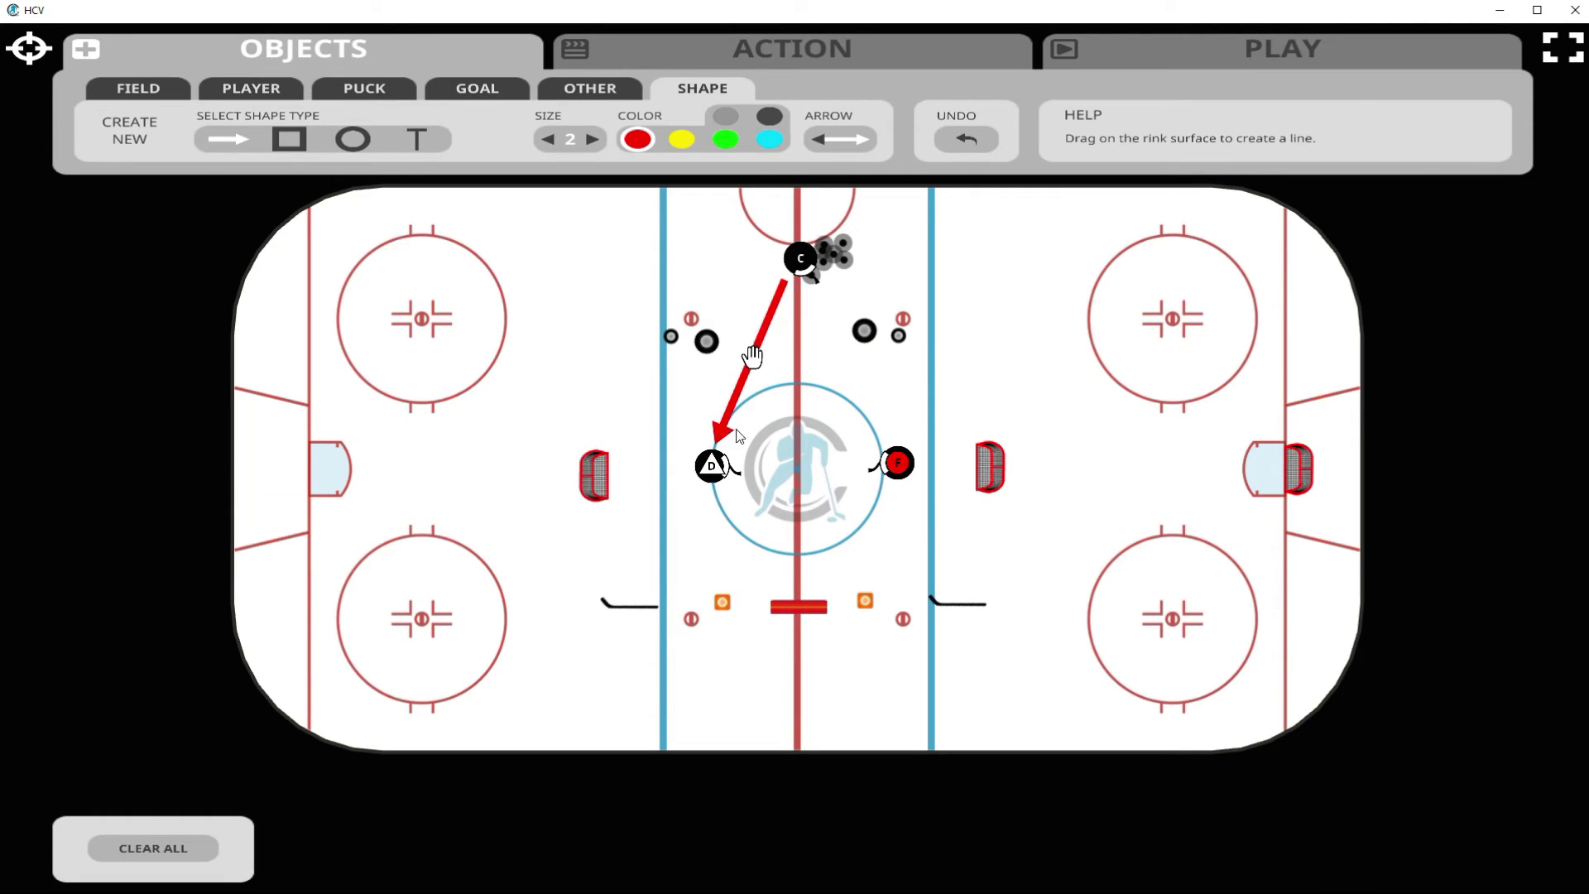
drag(809, 289, 884, 437)
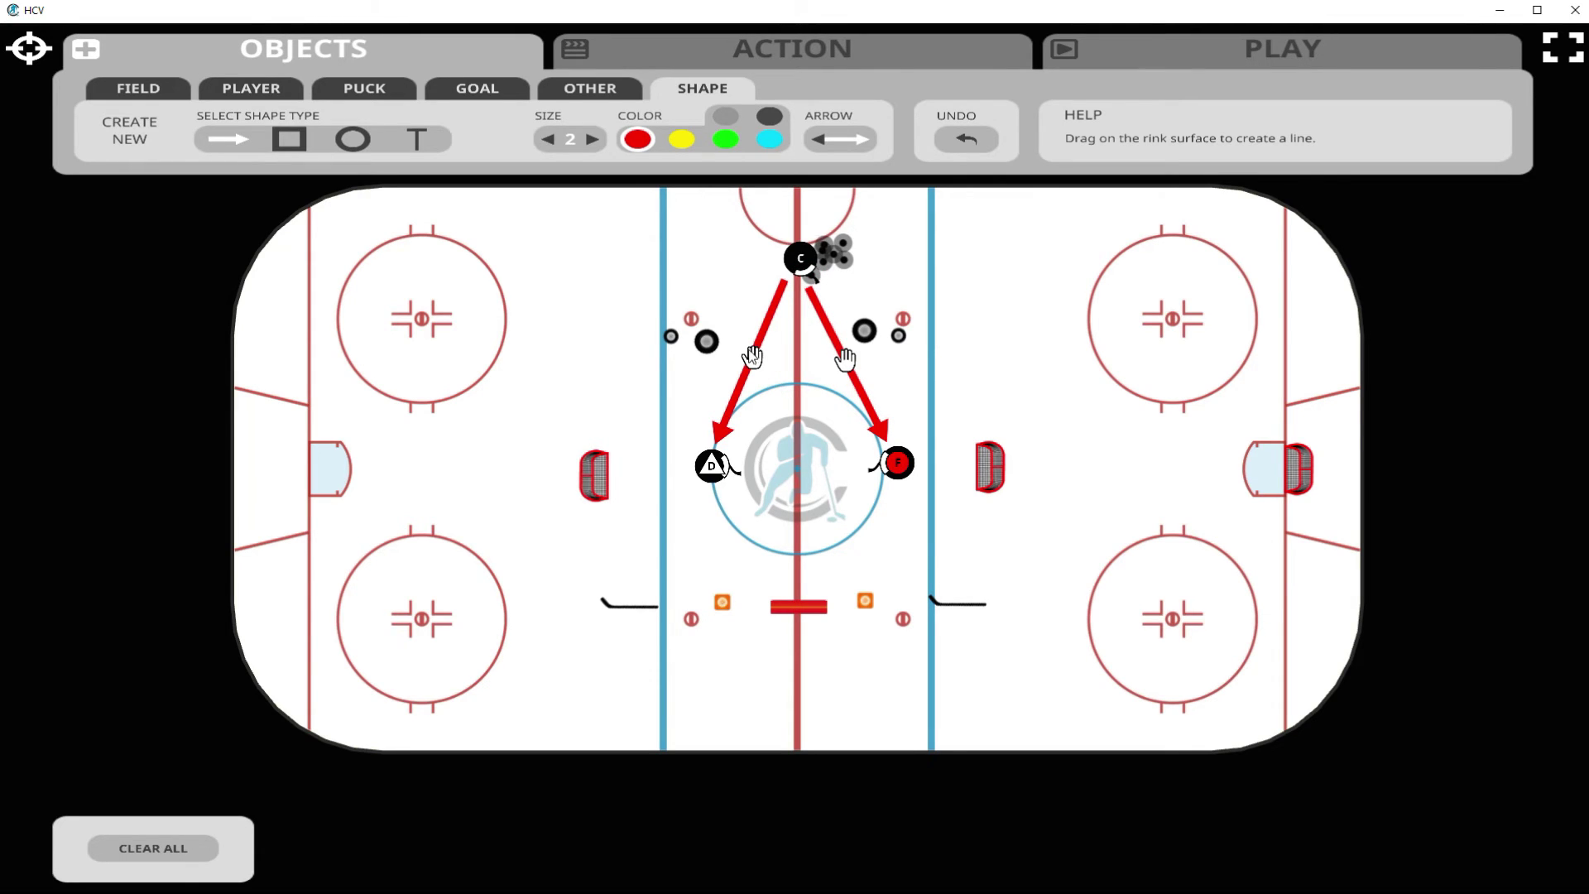
click(752, 357)
mouse_move(752, 357)
mouse_down()
mouse_move(631, 266)
mouse_move(759, 367)
mouse_up()
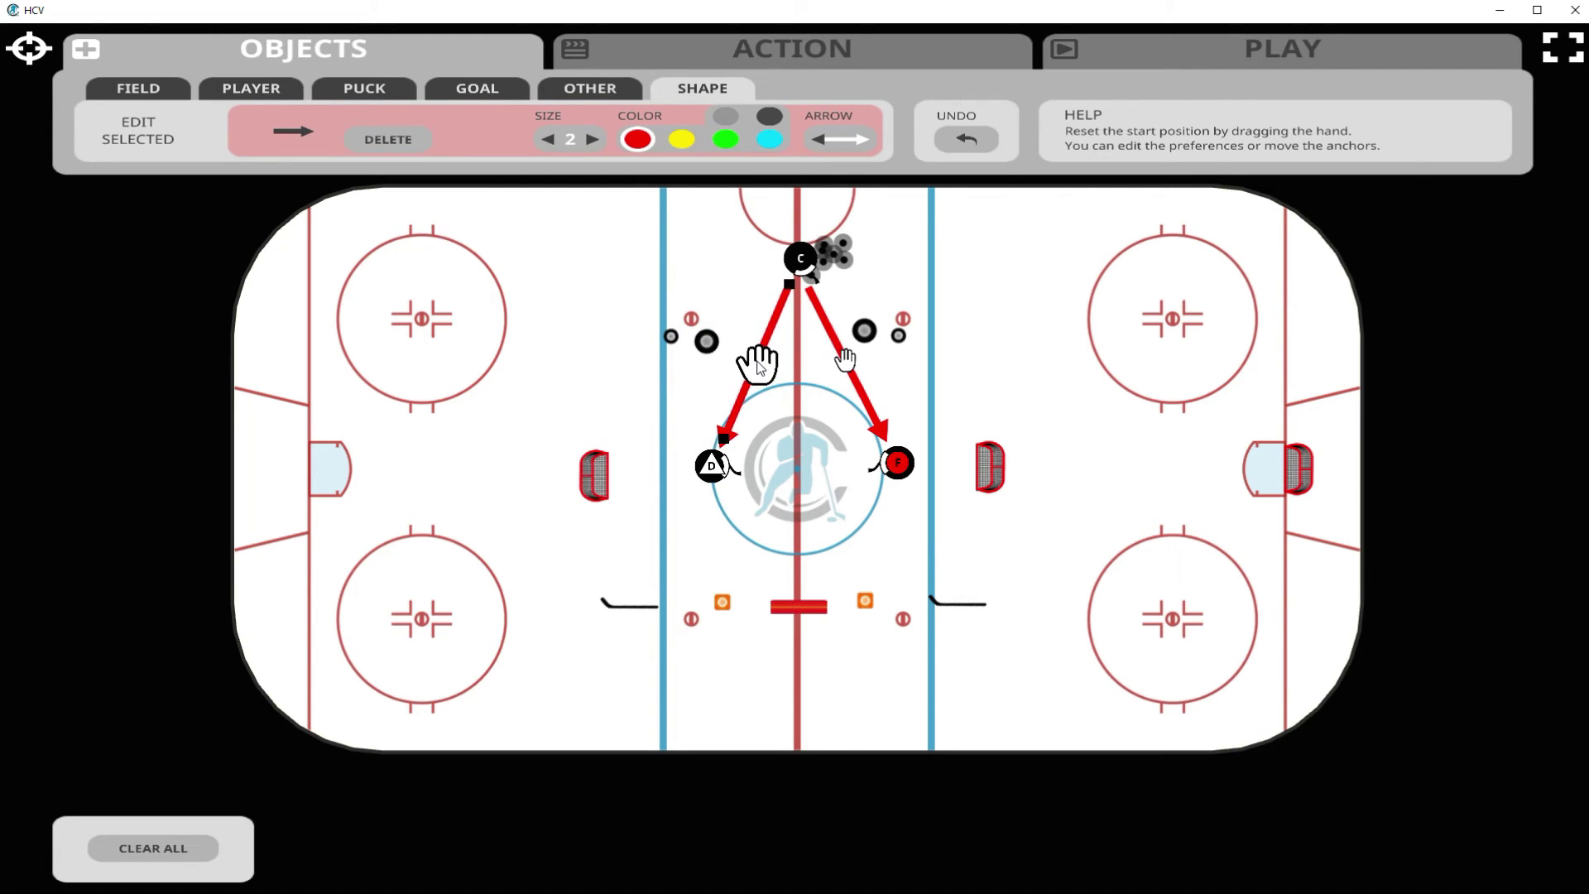
click(758, 364)
click(700, 82)
click(768, 140)
click(294, 151)
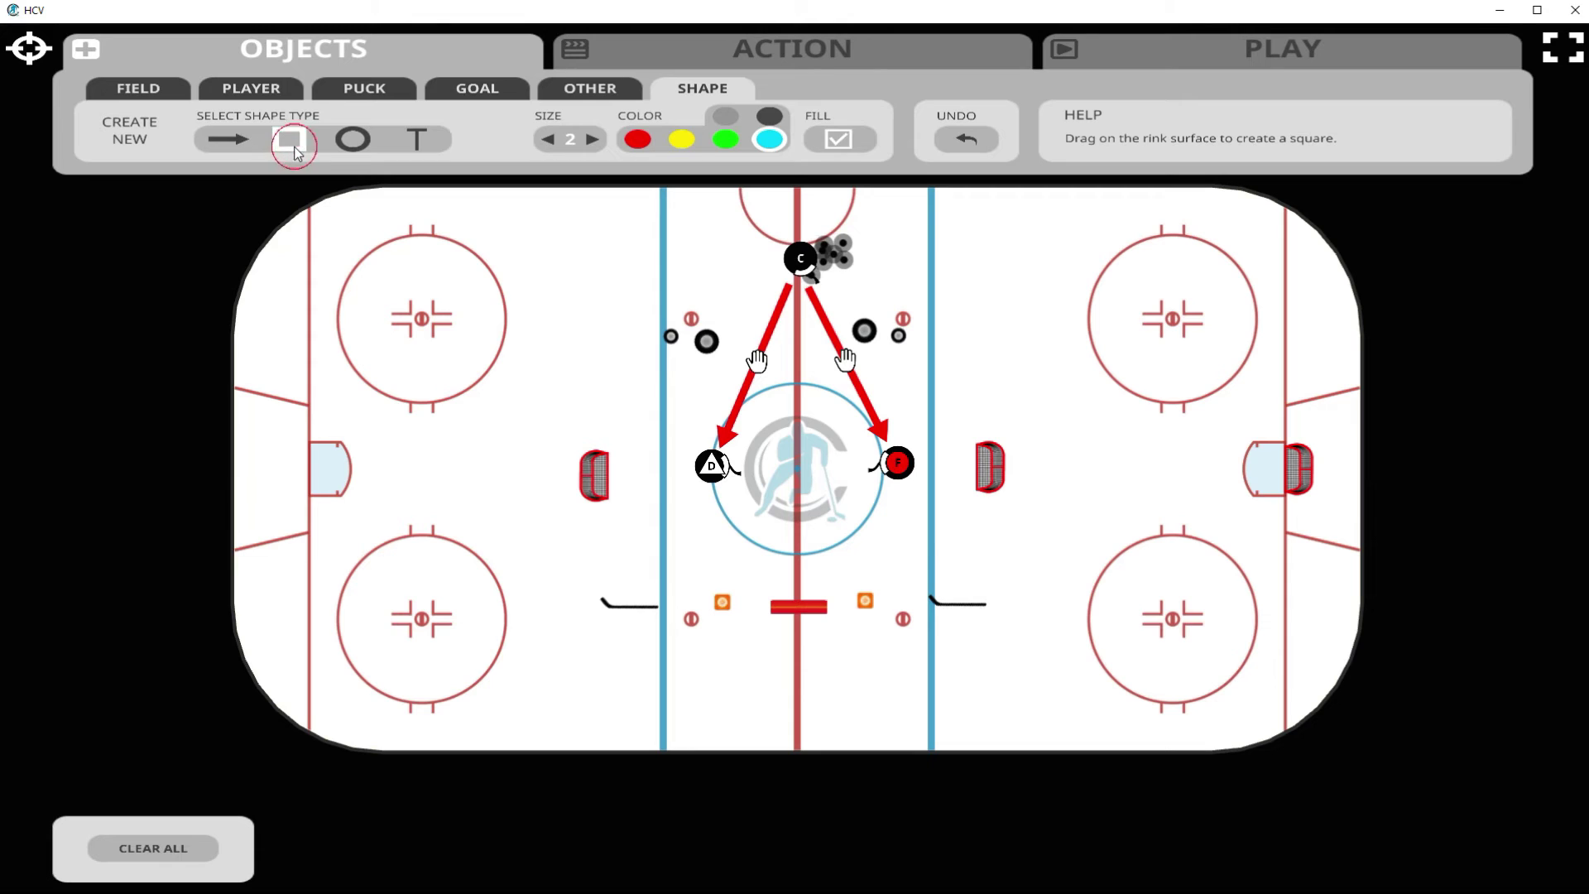
click(406, 390)
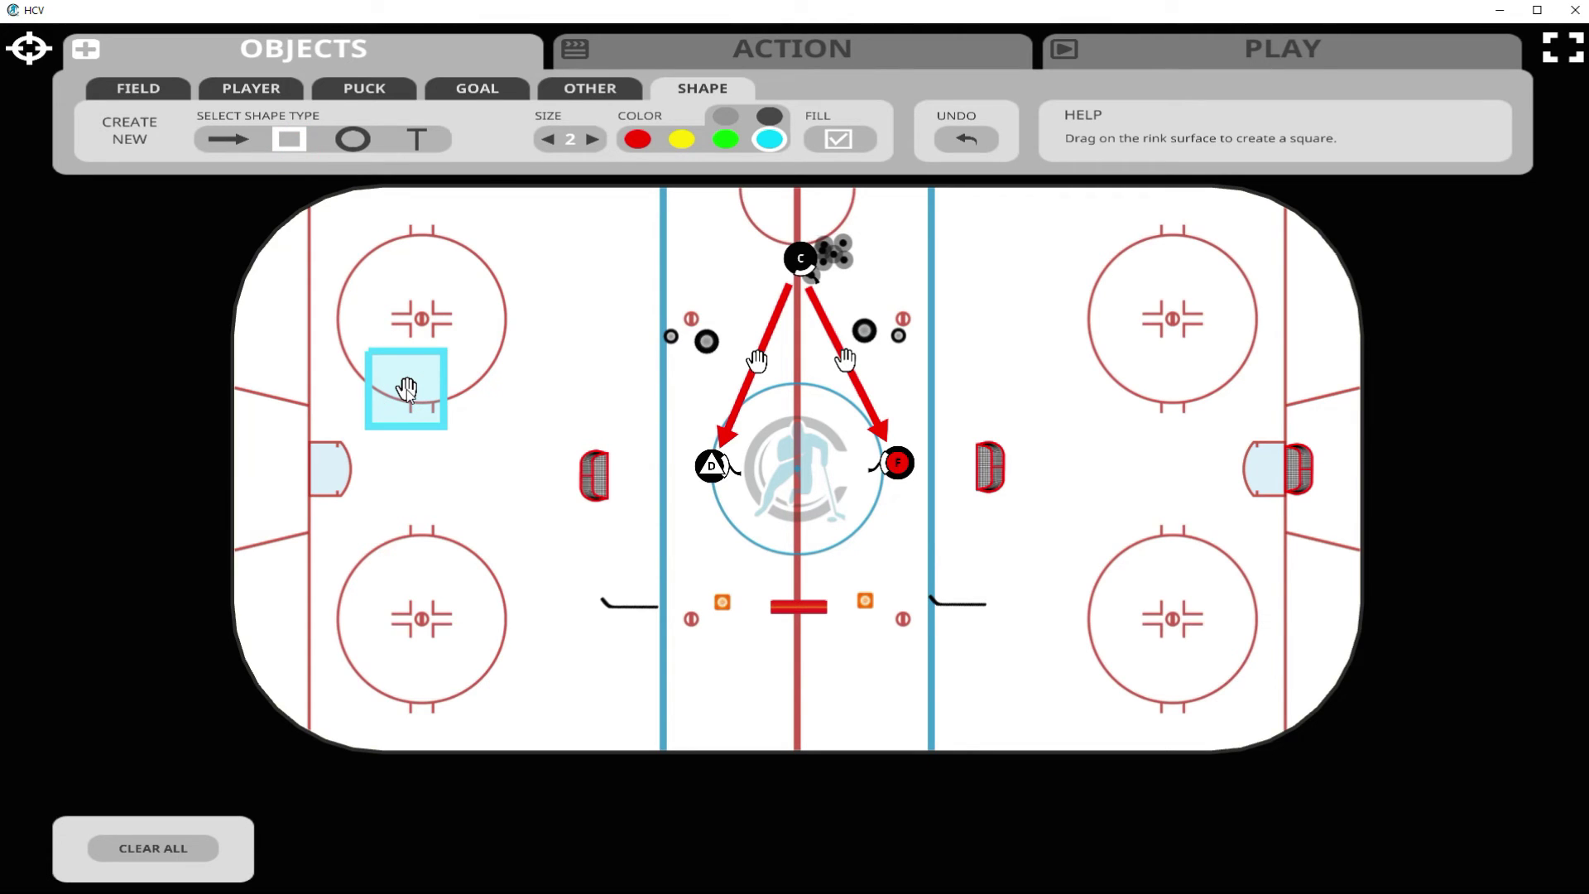
click(406, 389)
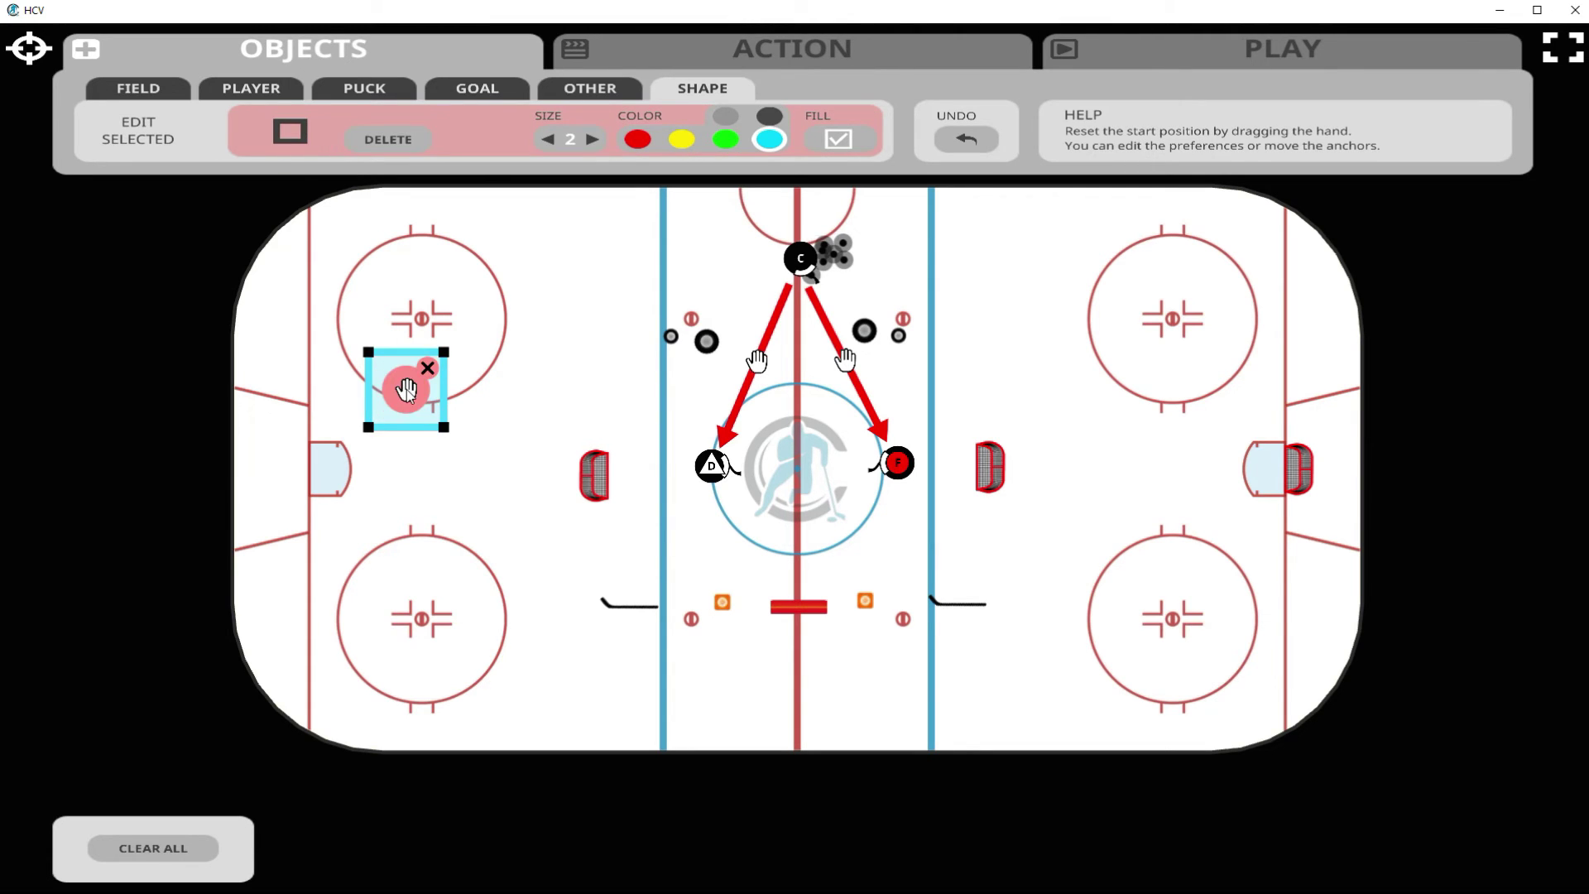
drag(405, 389, 357, 302)
click(432, 389)
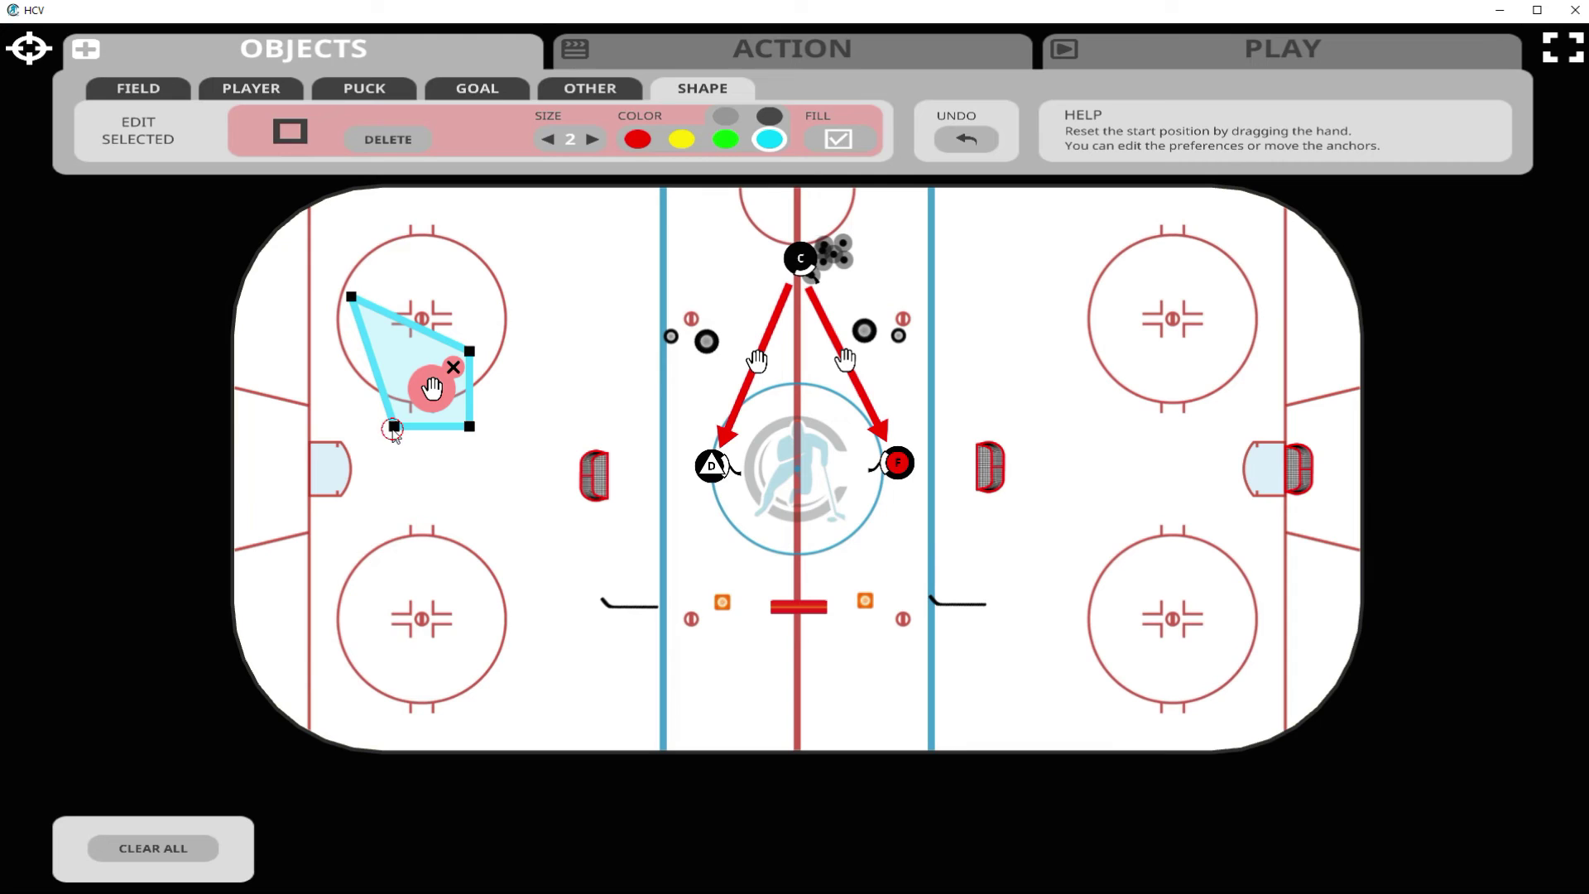
drag(394, 426, 351, 553)
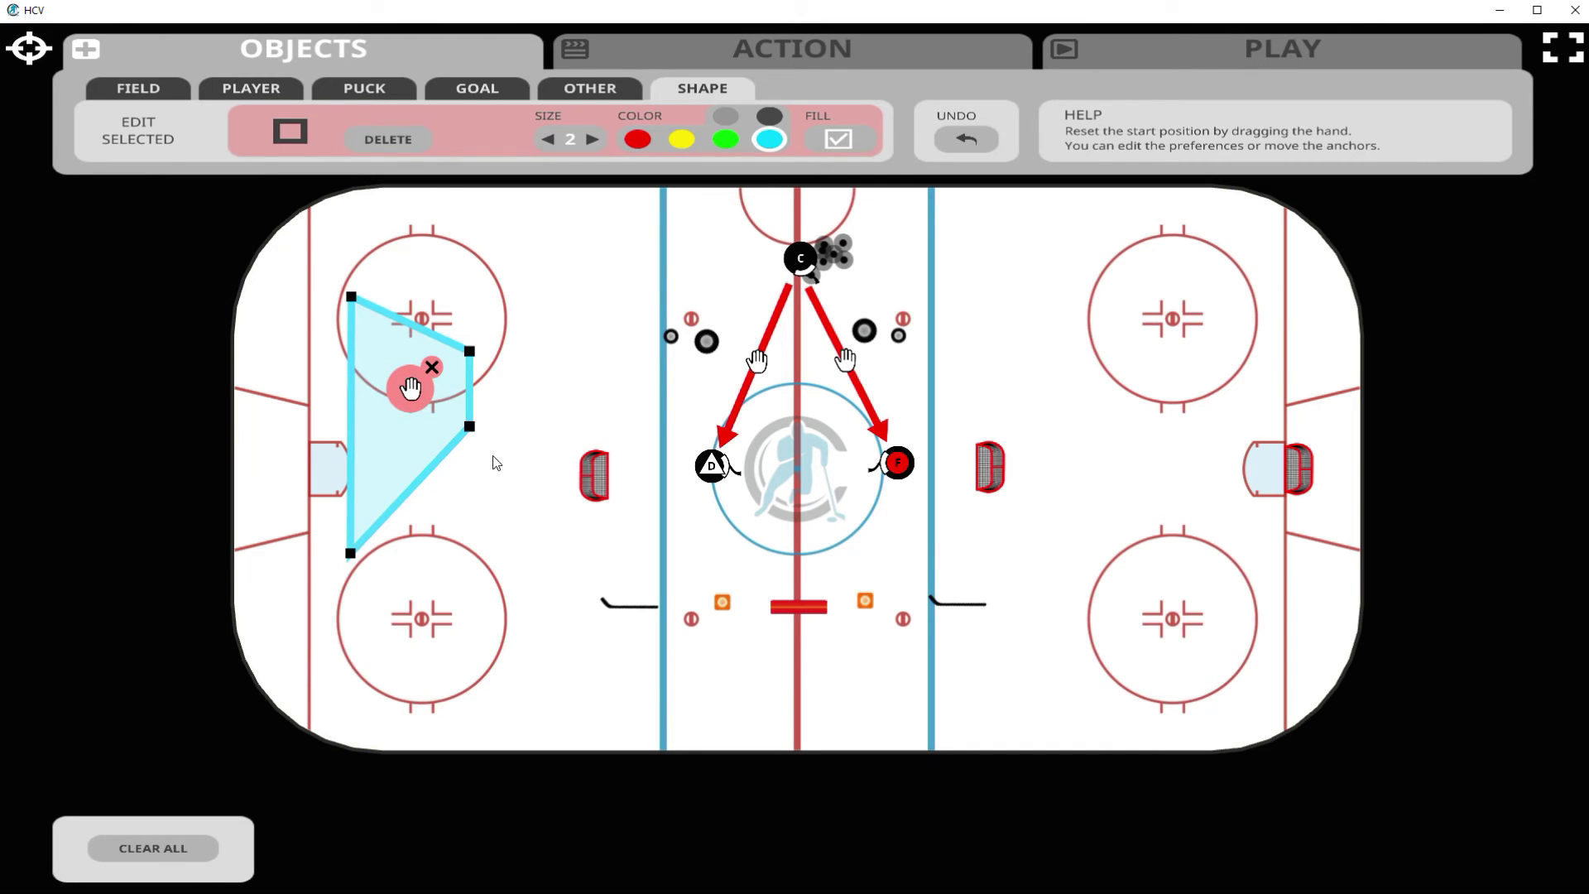
click(470, 427)
drag(470, 427, 427, 425)
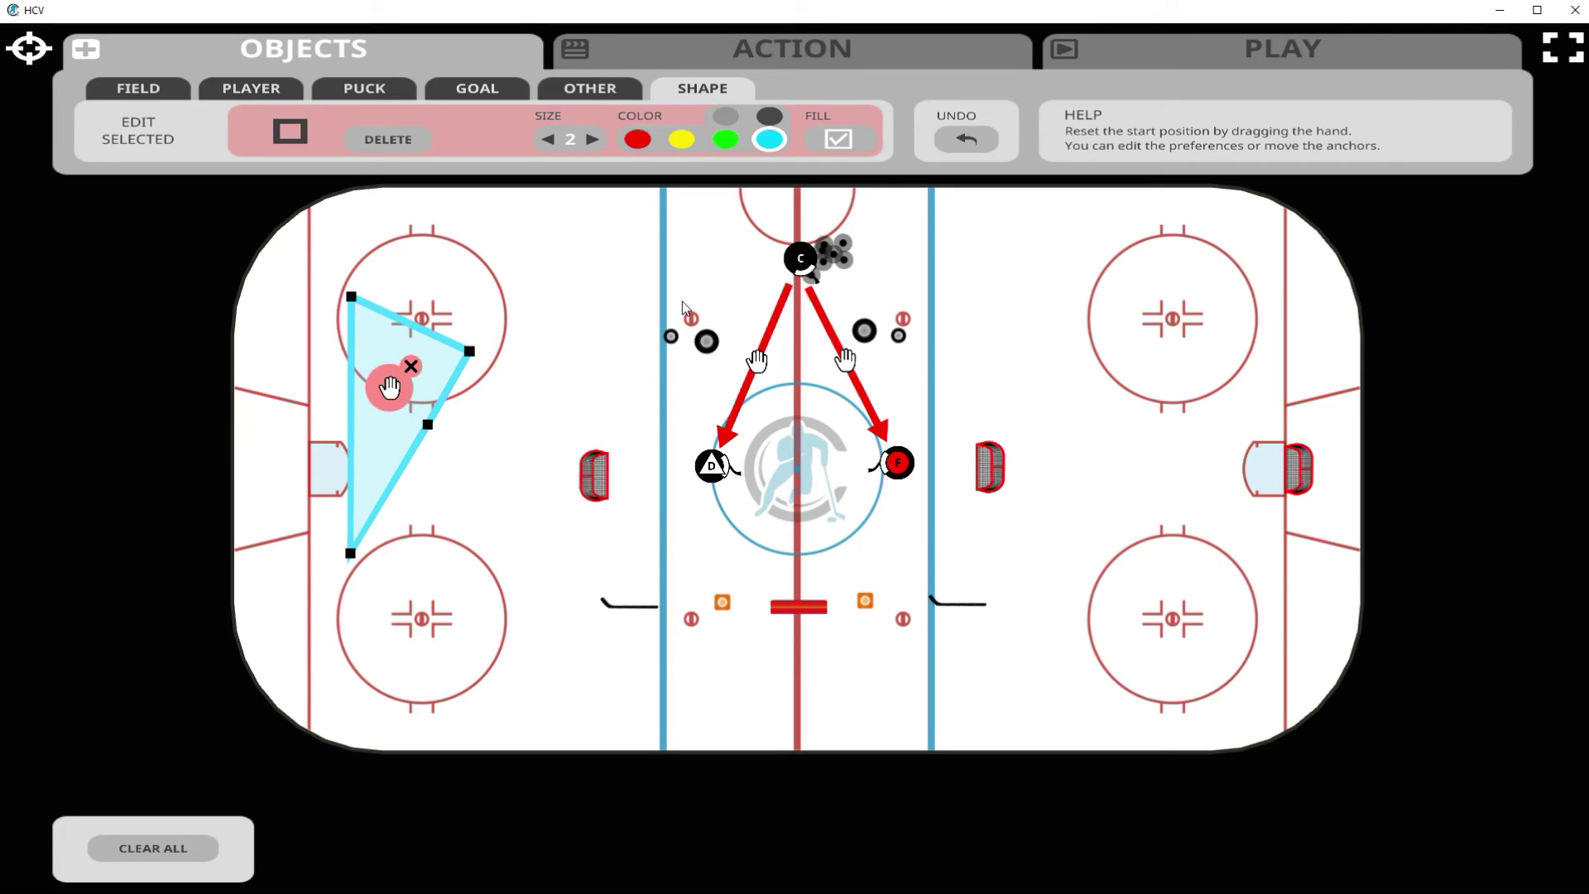
click(839, 136)
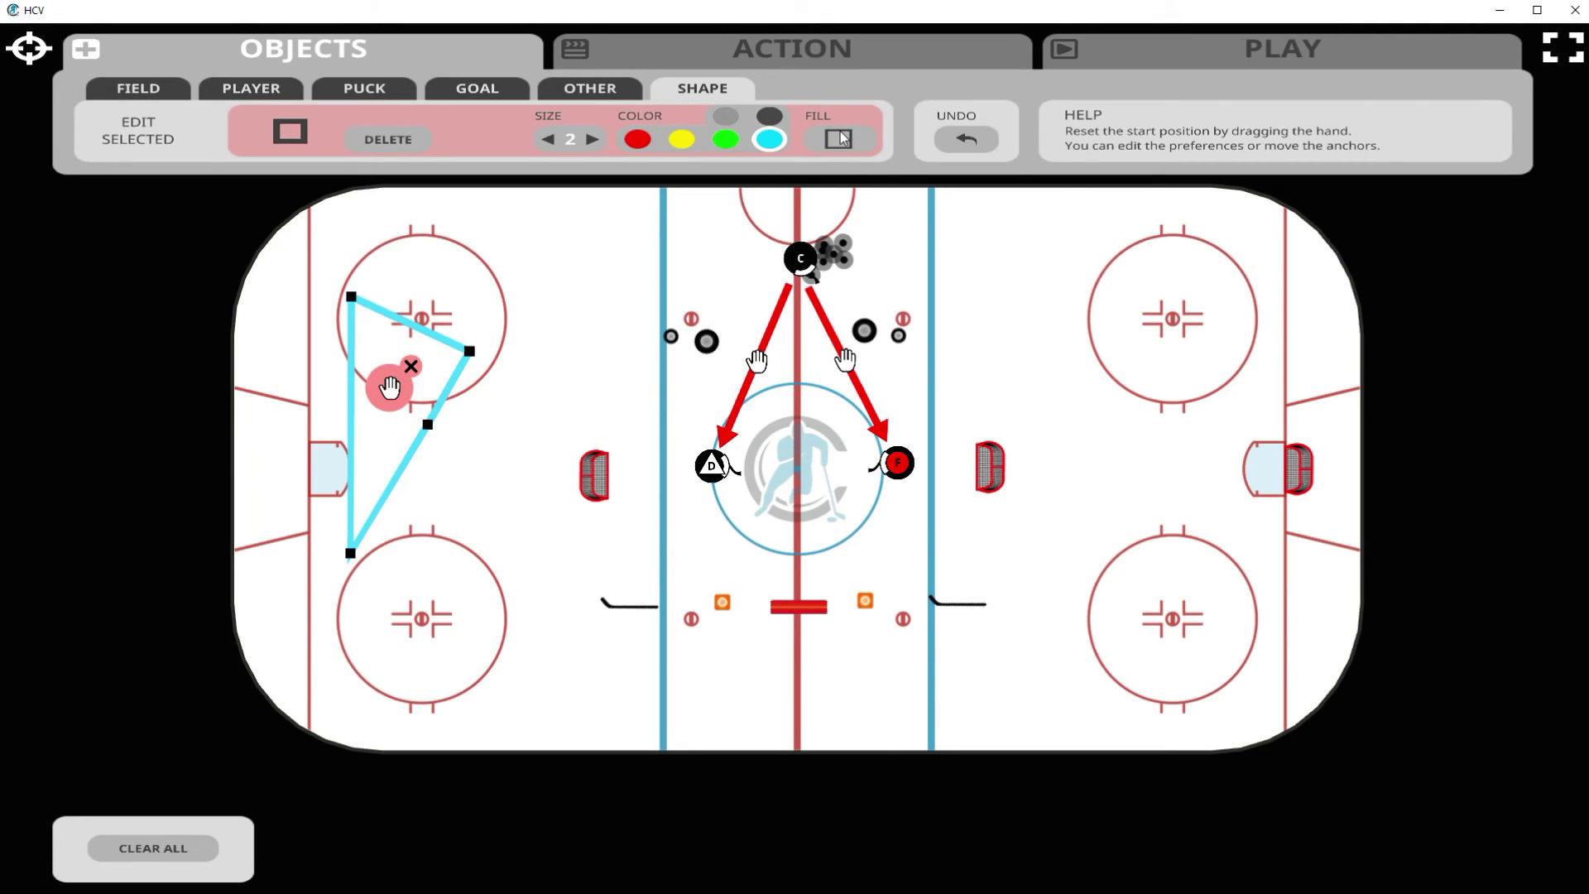
click(840, 138)
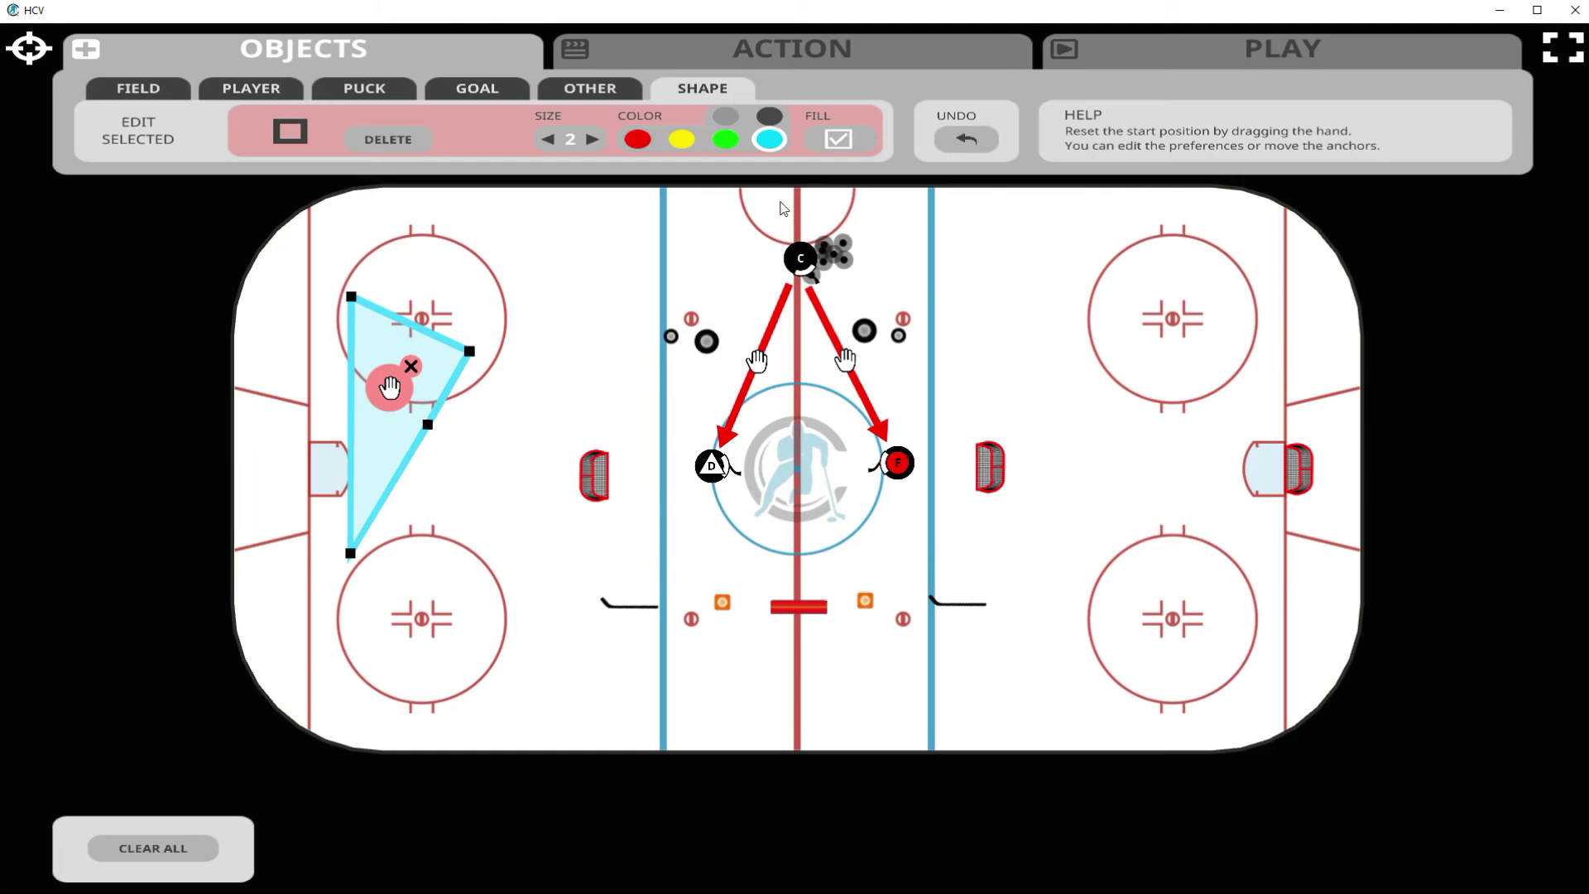
click(412, 367)
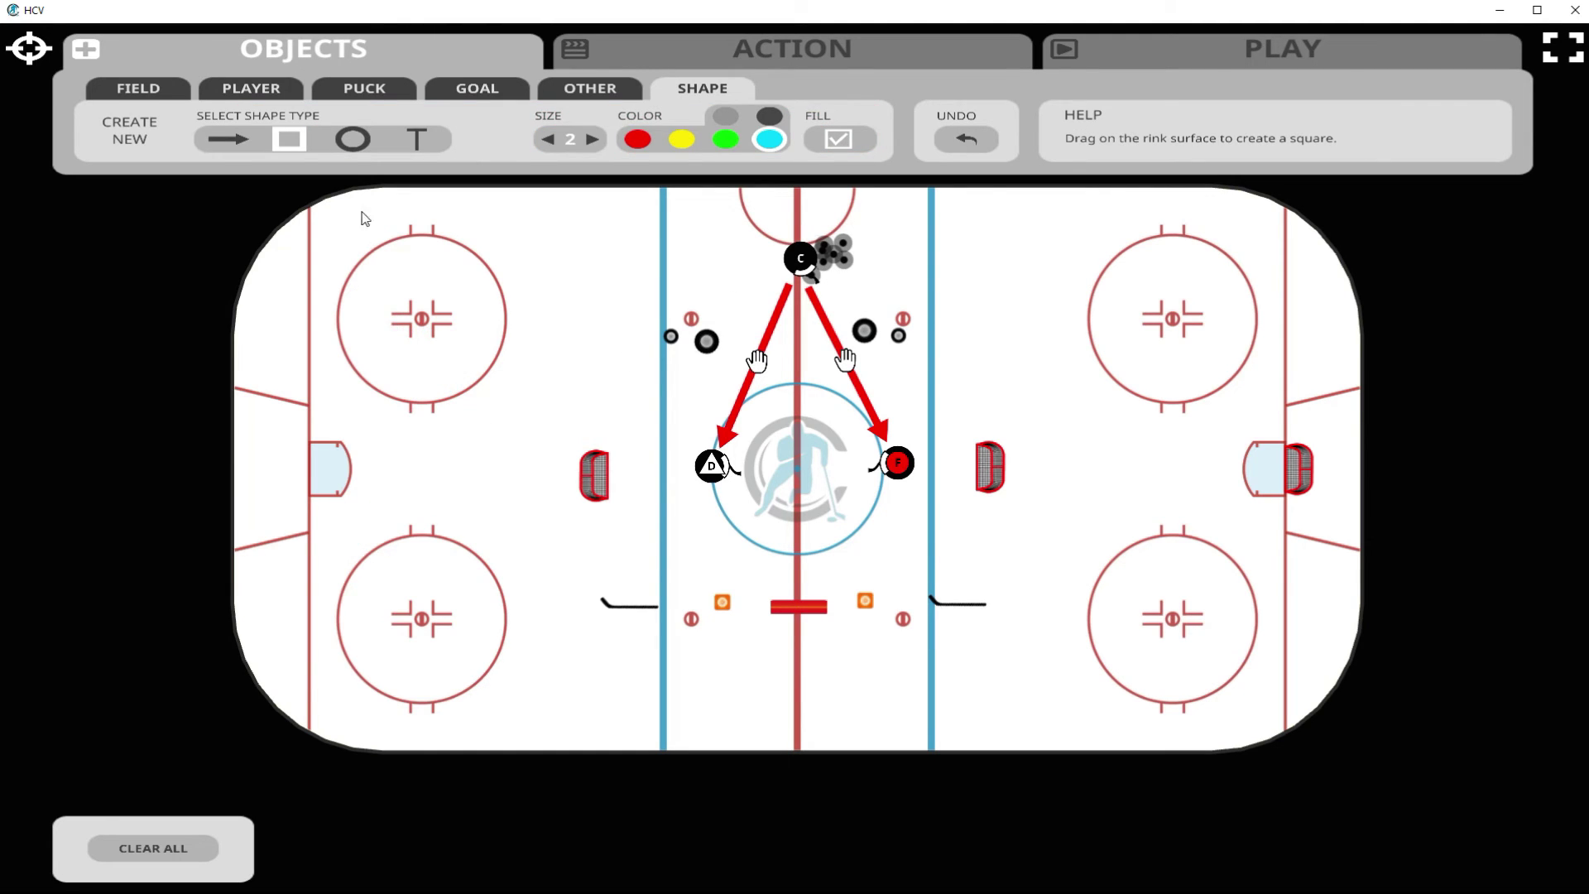
click(354, 140)
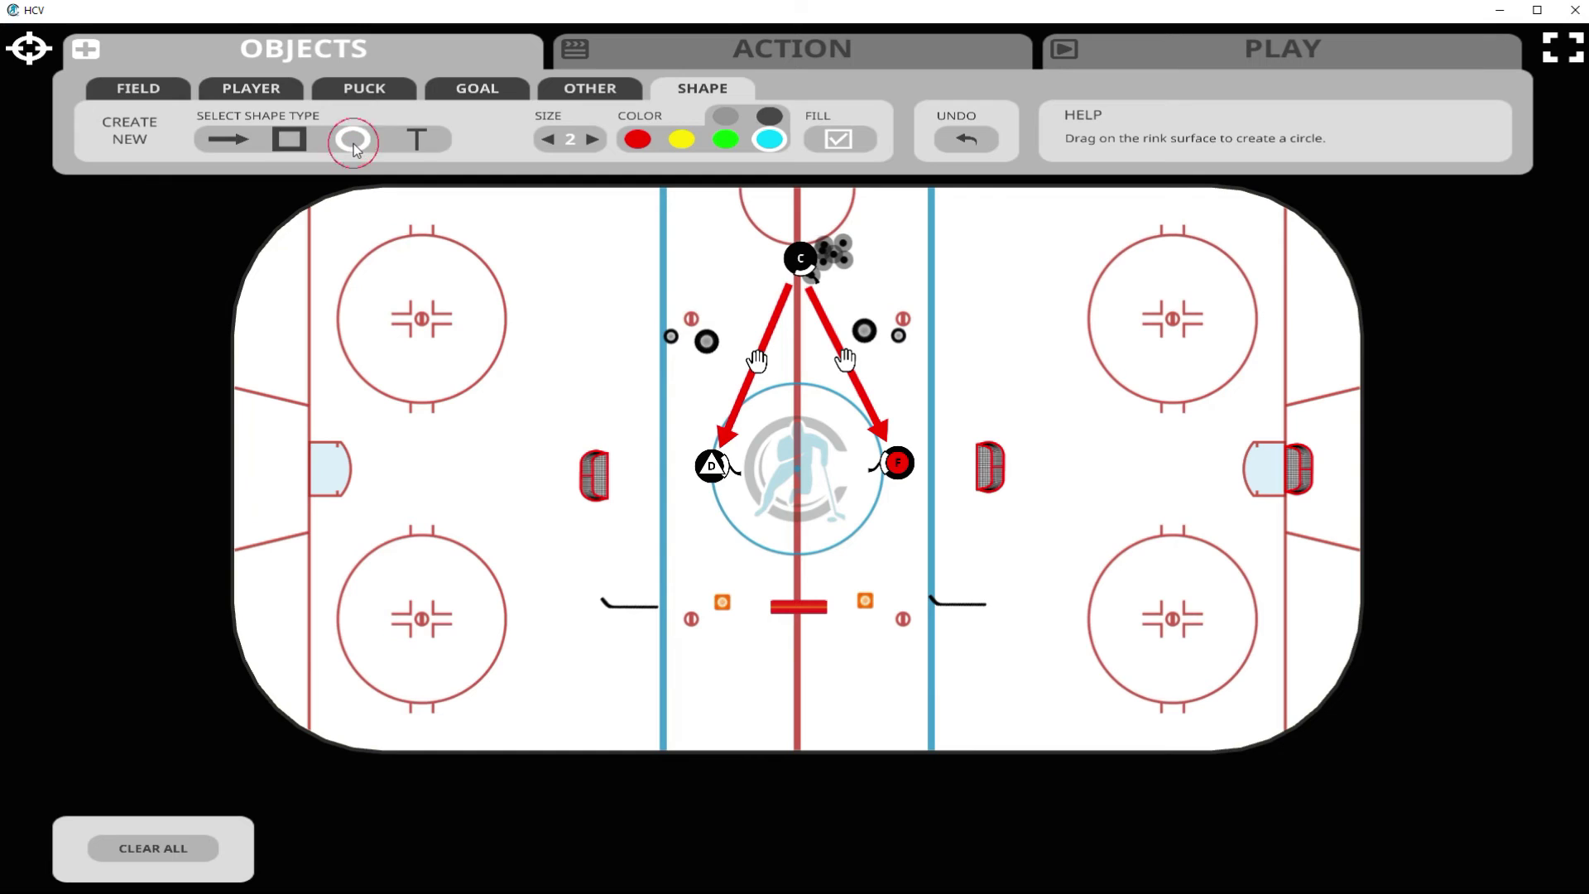
Step: Draw a red circle over the left faceoff area, move and resize it, then delete it
click(634, 141)
drag(341, 273, 552, 529)
click(450, 402)
drag(451, 401, 418, 396)
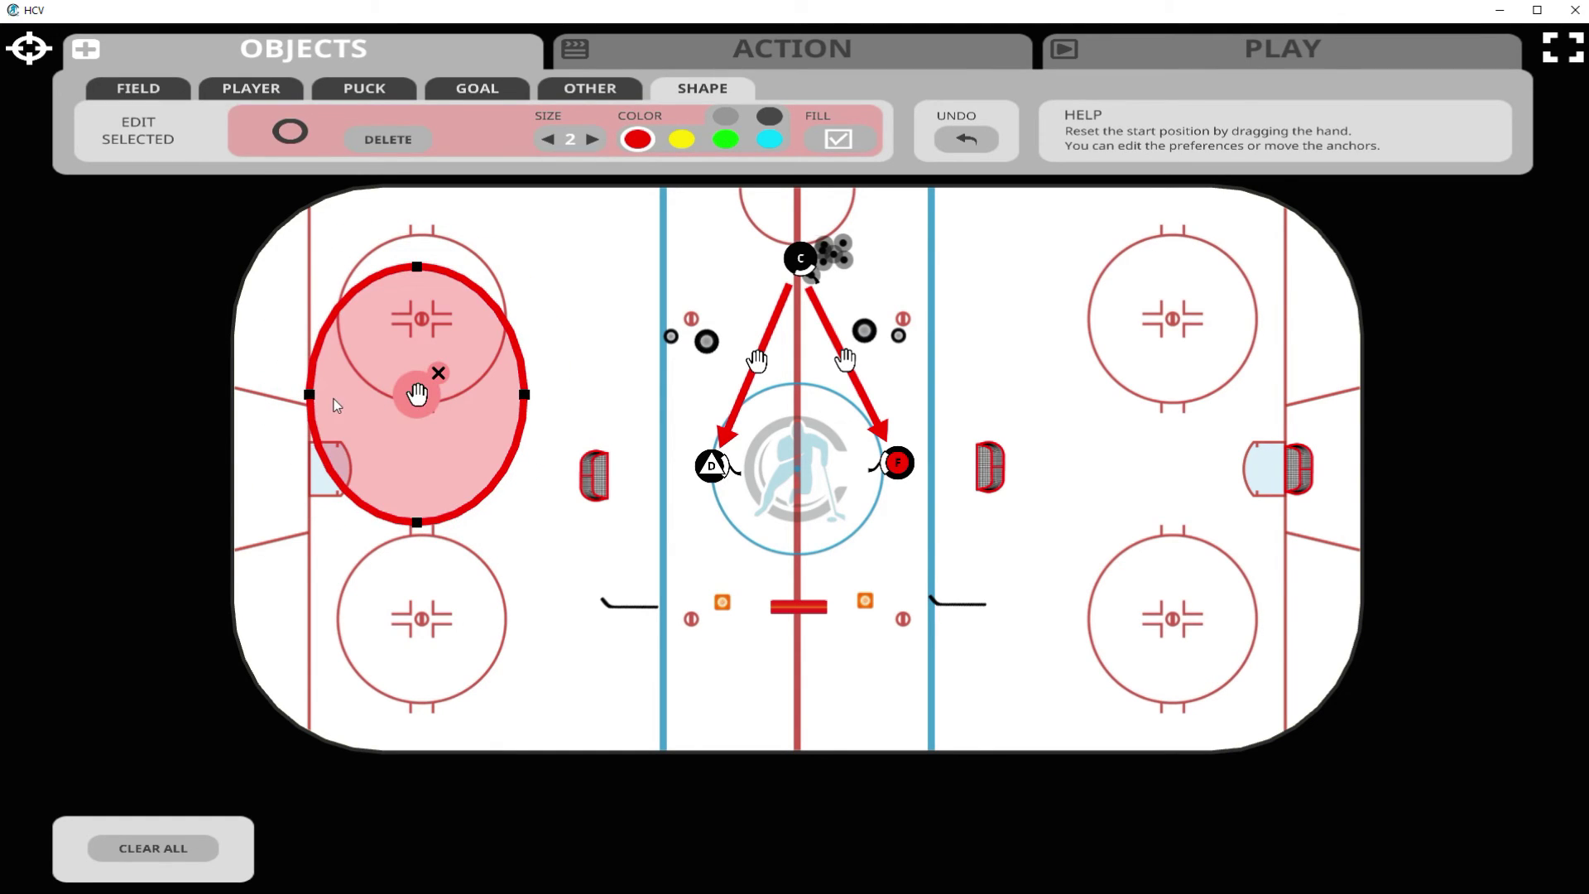
mouse_move(310, 395)
mouse_down()
mouse_move(240, 394)
mouse_move(280, 395)
mouse_up()
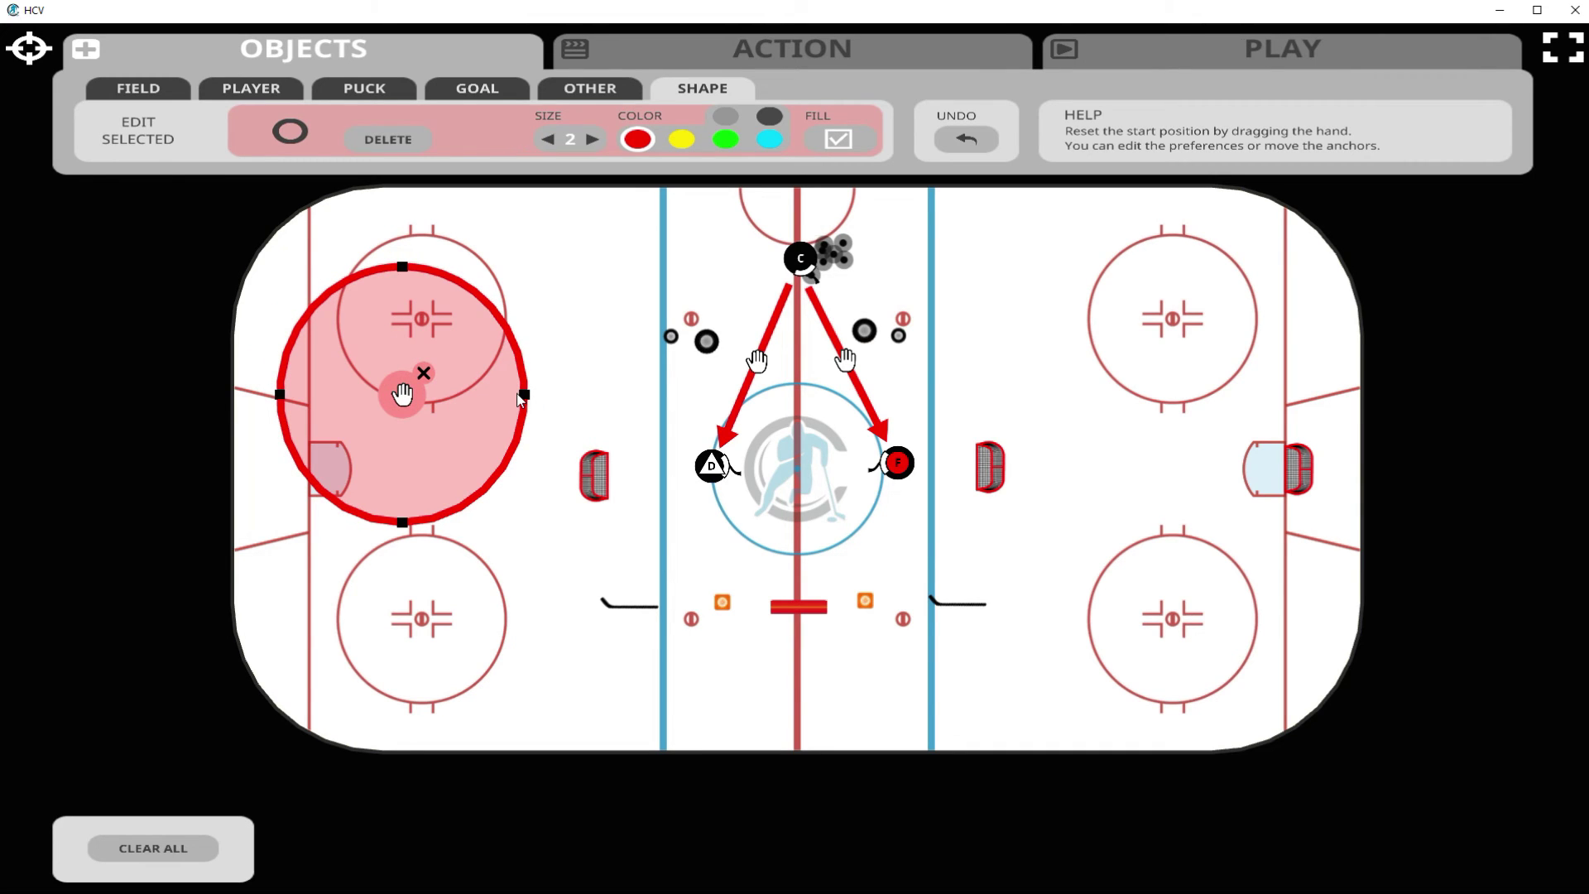
mouse_move(523, 394)
mouse_down()
mouse_move(604, 394)
mouse_move(535, 395)
mouse_up()
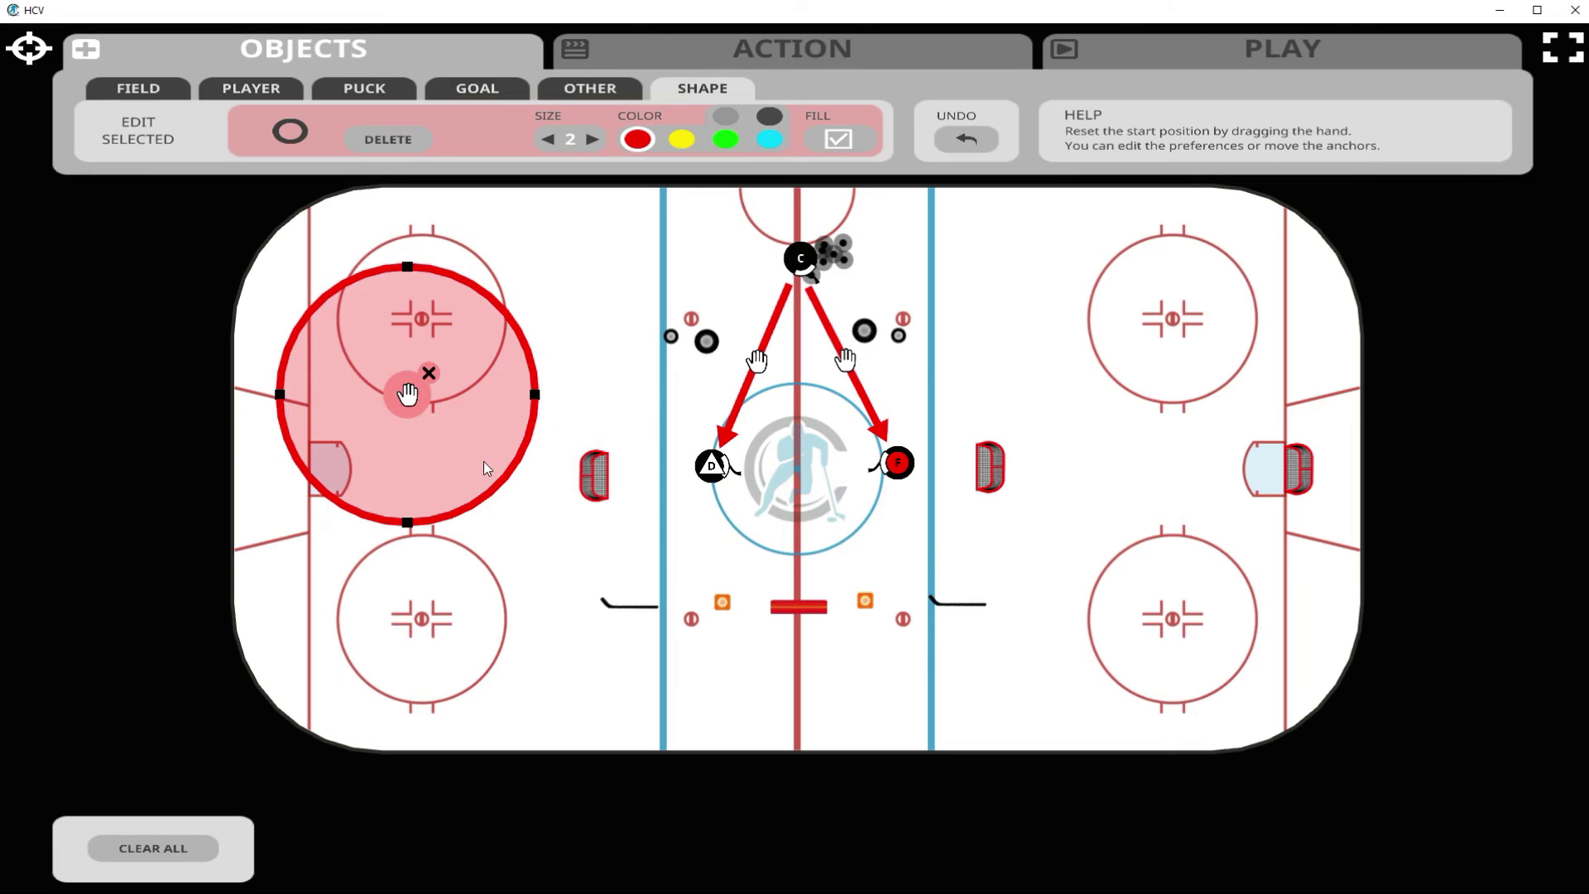
click(435, 371)
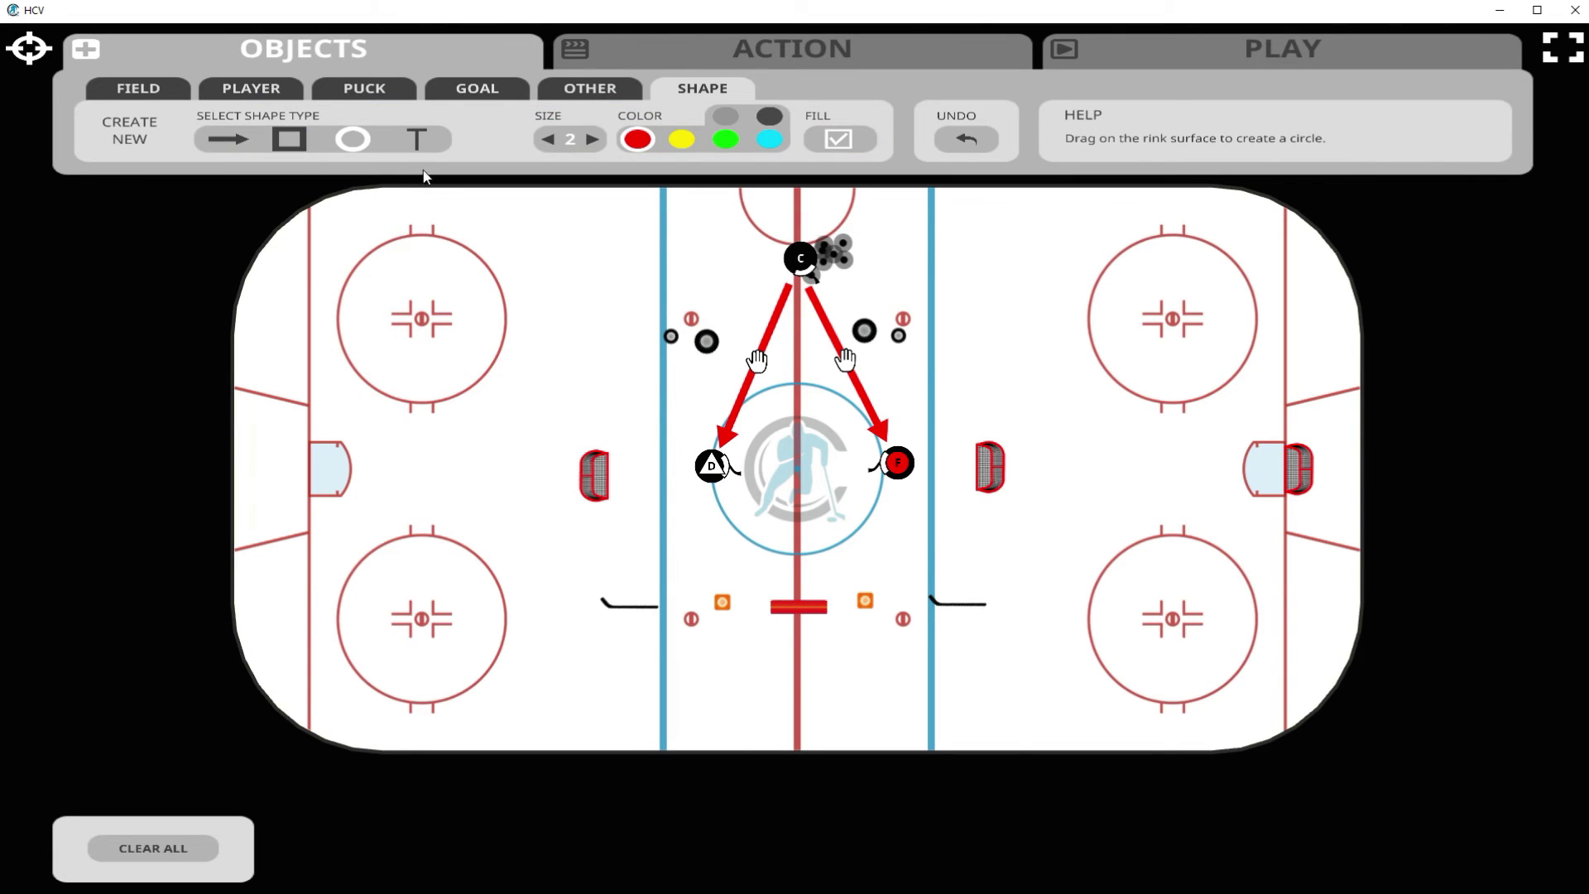
click(422, 138)
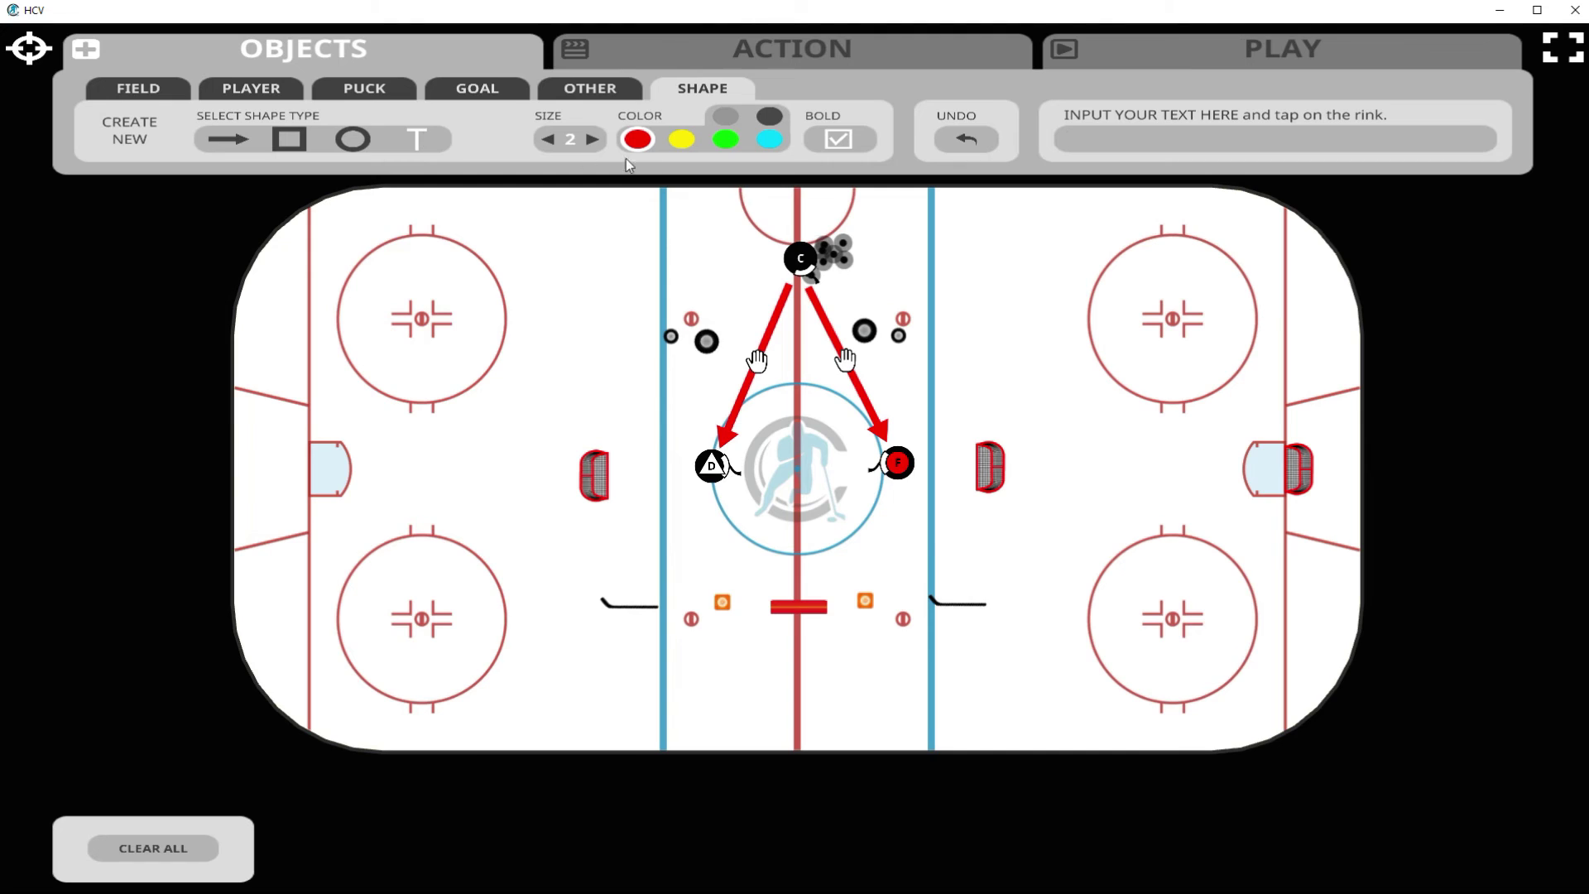
Step: Set the text colour to dark grey after trying other swatches
click(739, 139)
click(768, 139)
click(773, 120)
Step: Place 'Pass Left or Right' text just below centre ice and nudge it into position
text(or Right!)
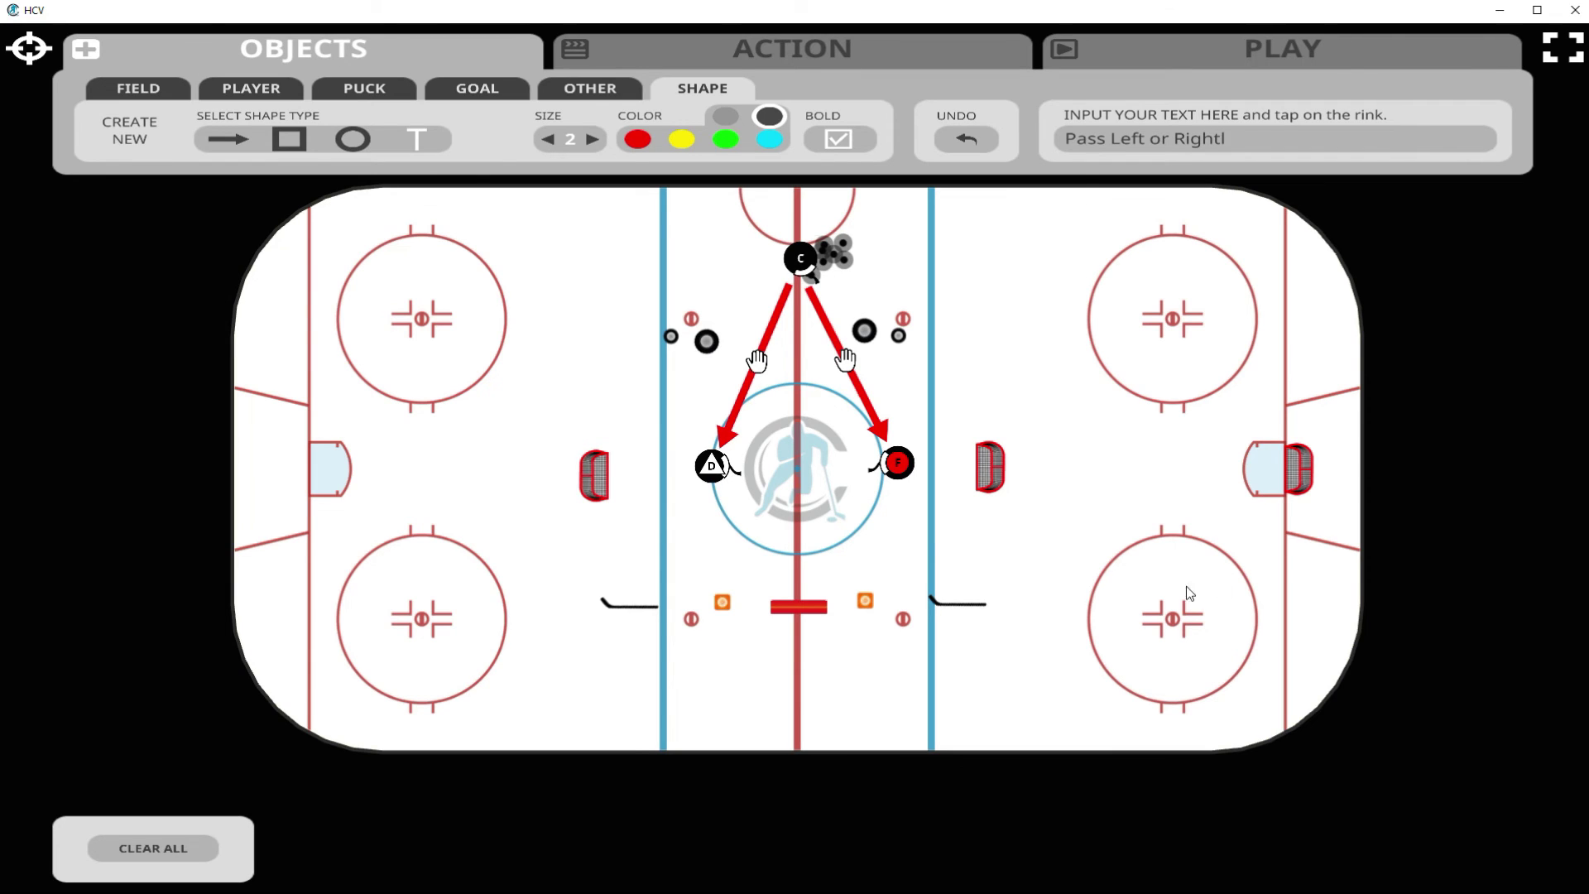
click(801, 679)
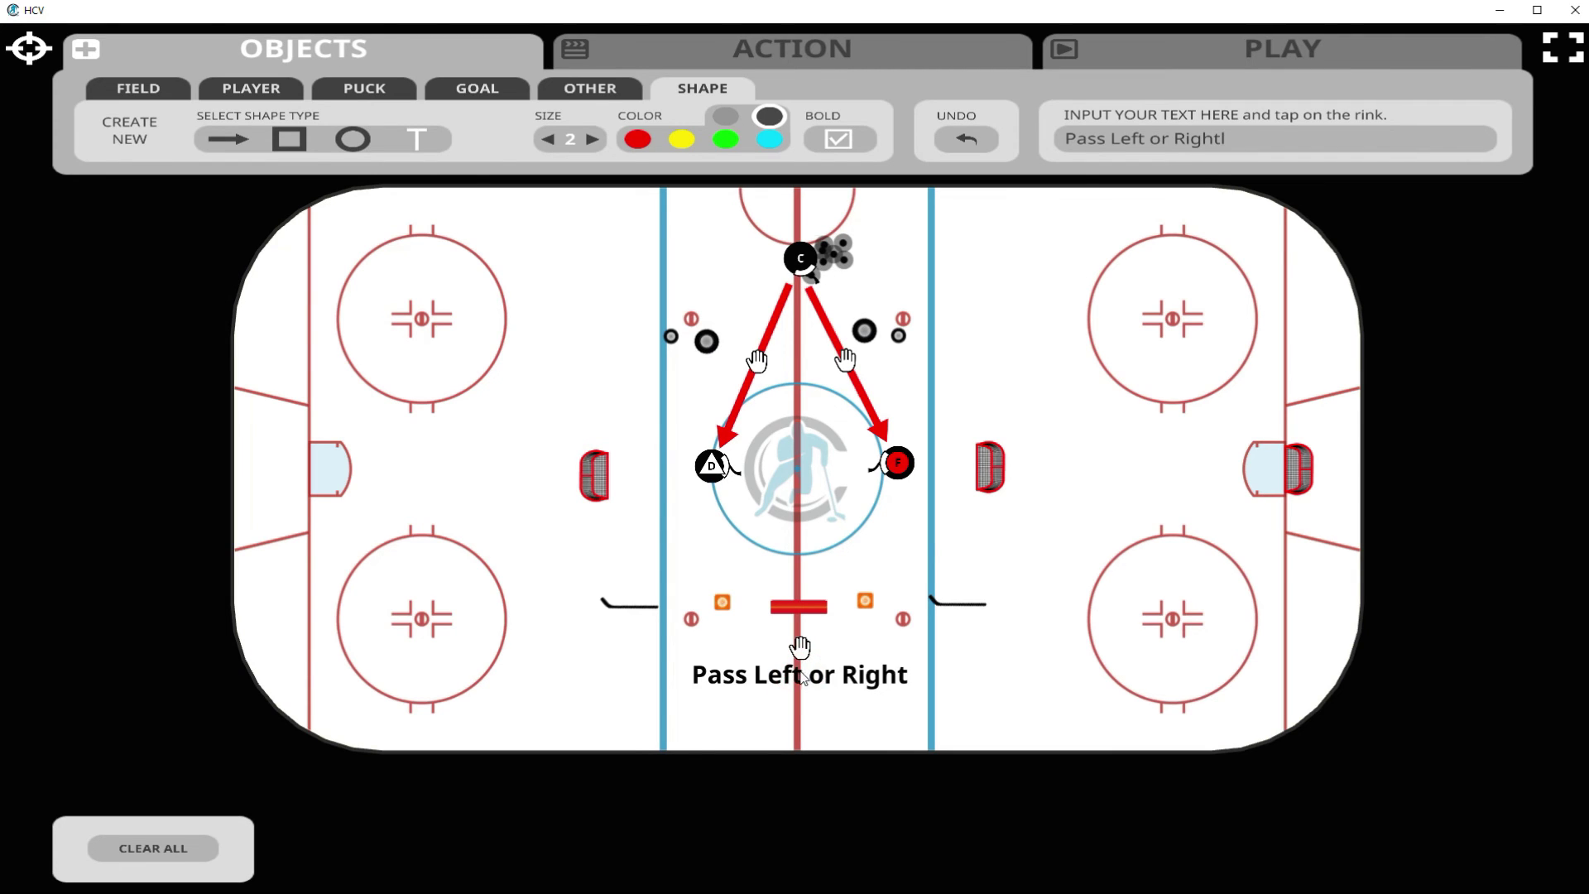
mouse_move(800, 660)
mouse_down()
mouse_move(816, 678)
mouse_move(788, 681)
mouse_up()
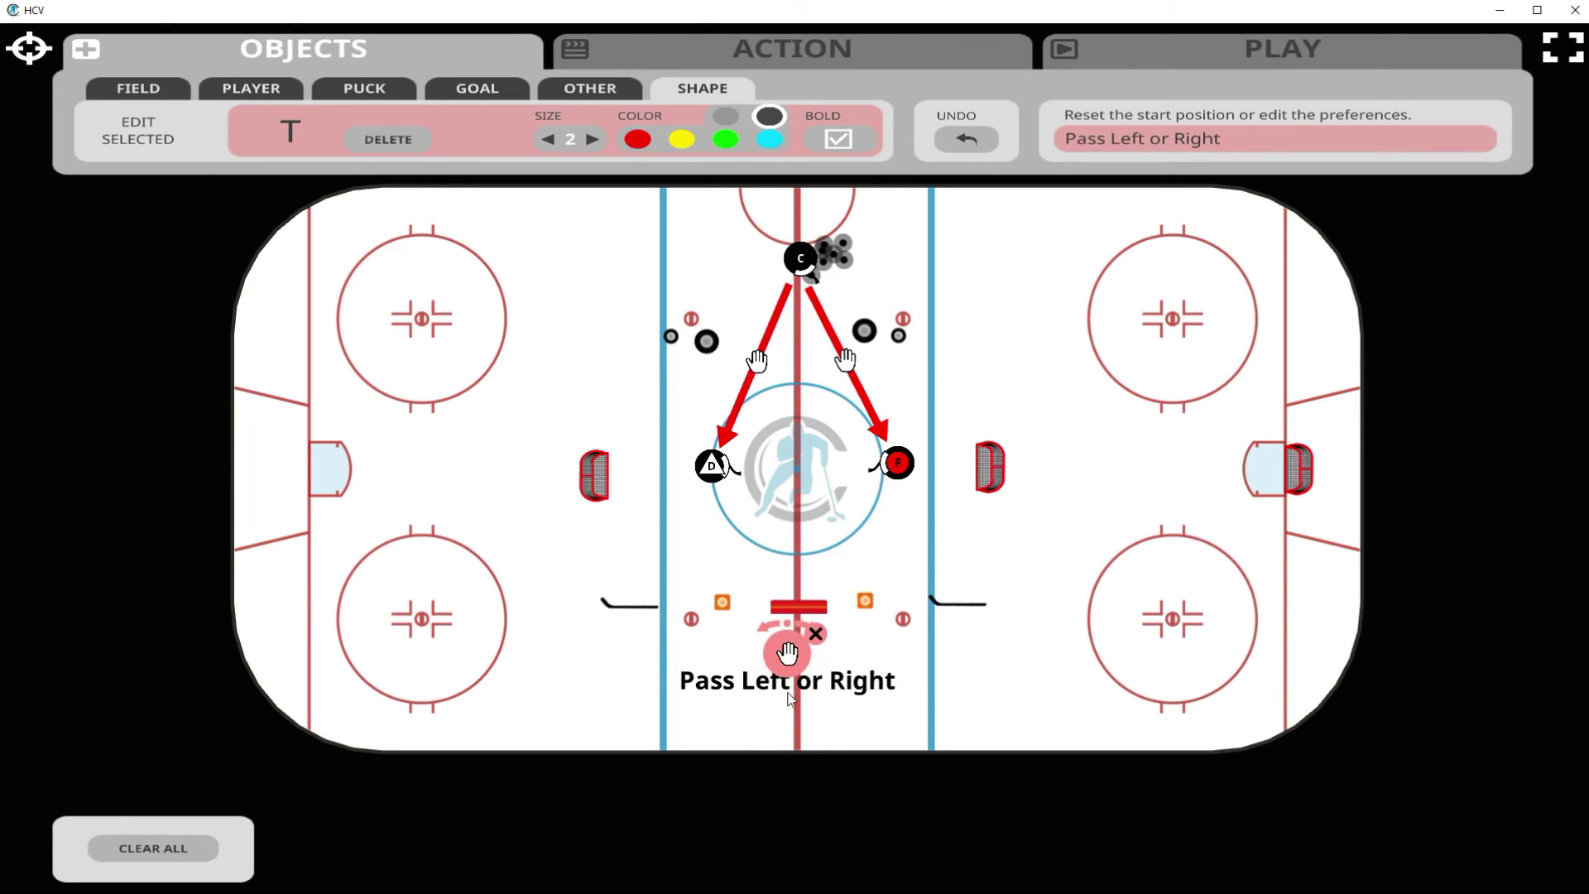
click(967, 658)
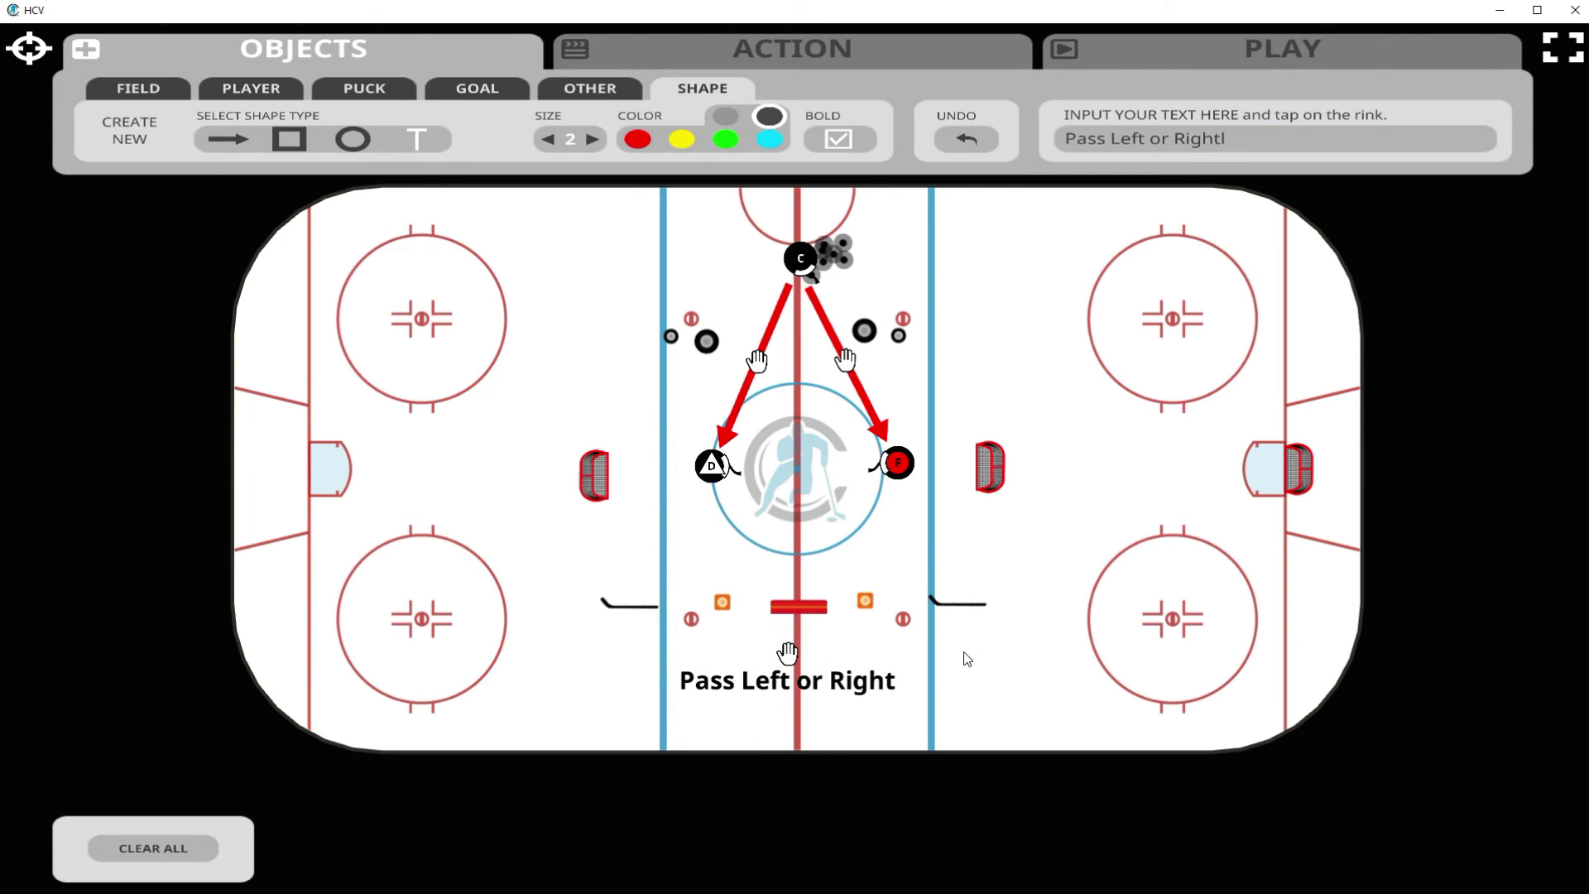
click(1258, 51)
Step: Time the 'Pass Left or Right' text to appear at 0.50 and stay until 3.00
click(770, 134)
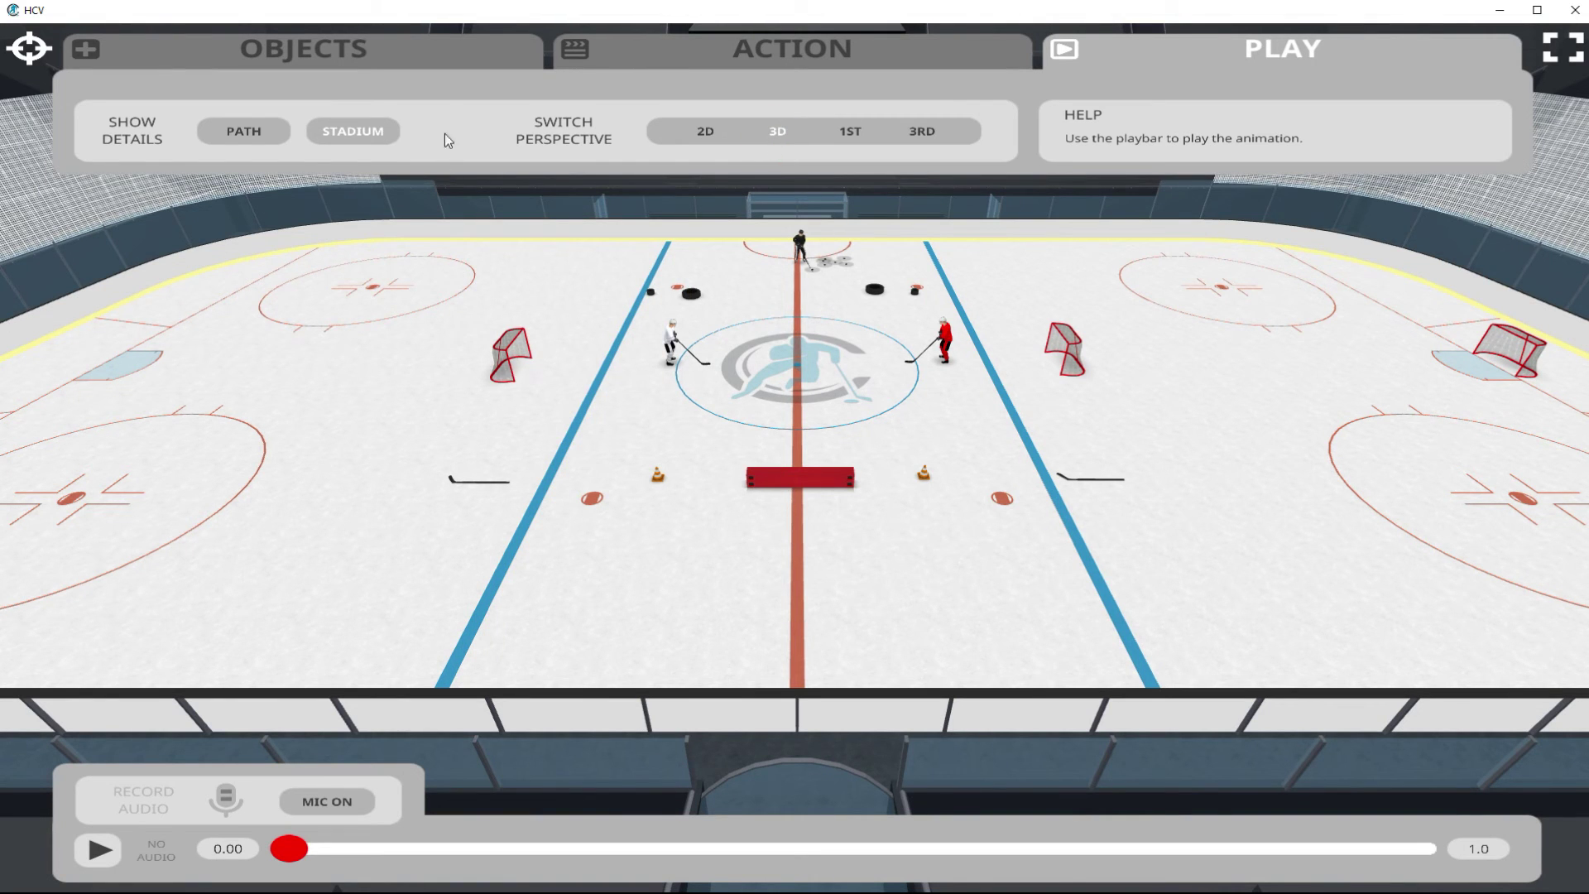
click(439, 57)
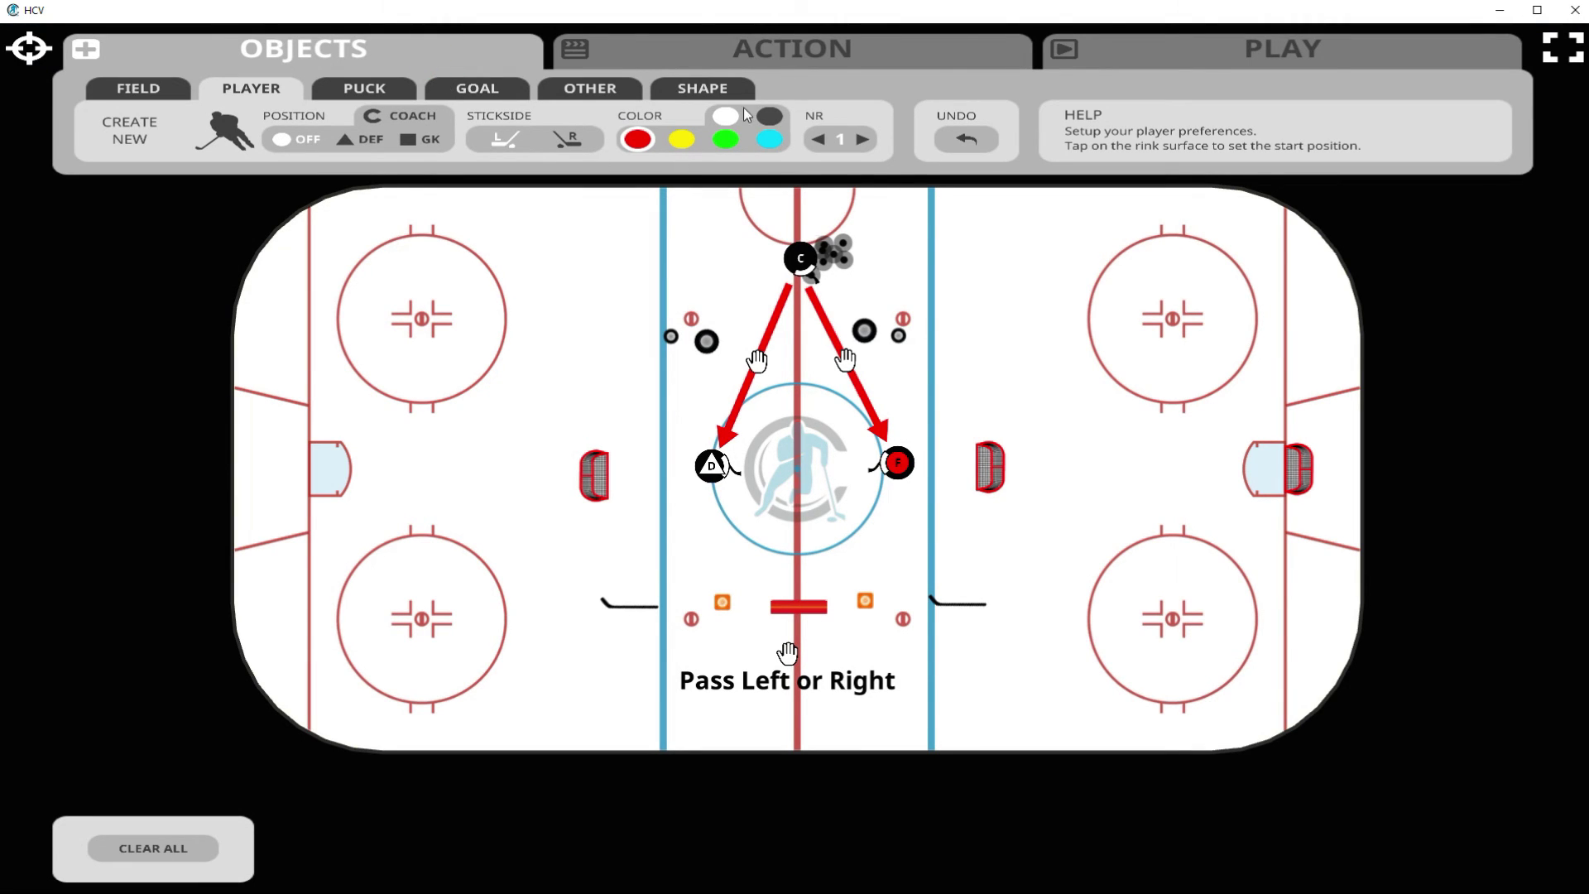
click(792, 51)
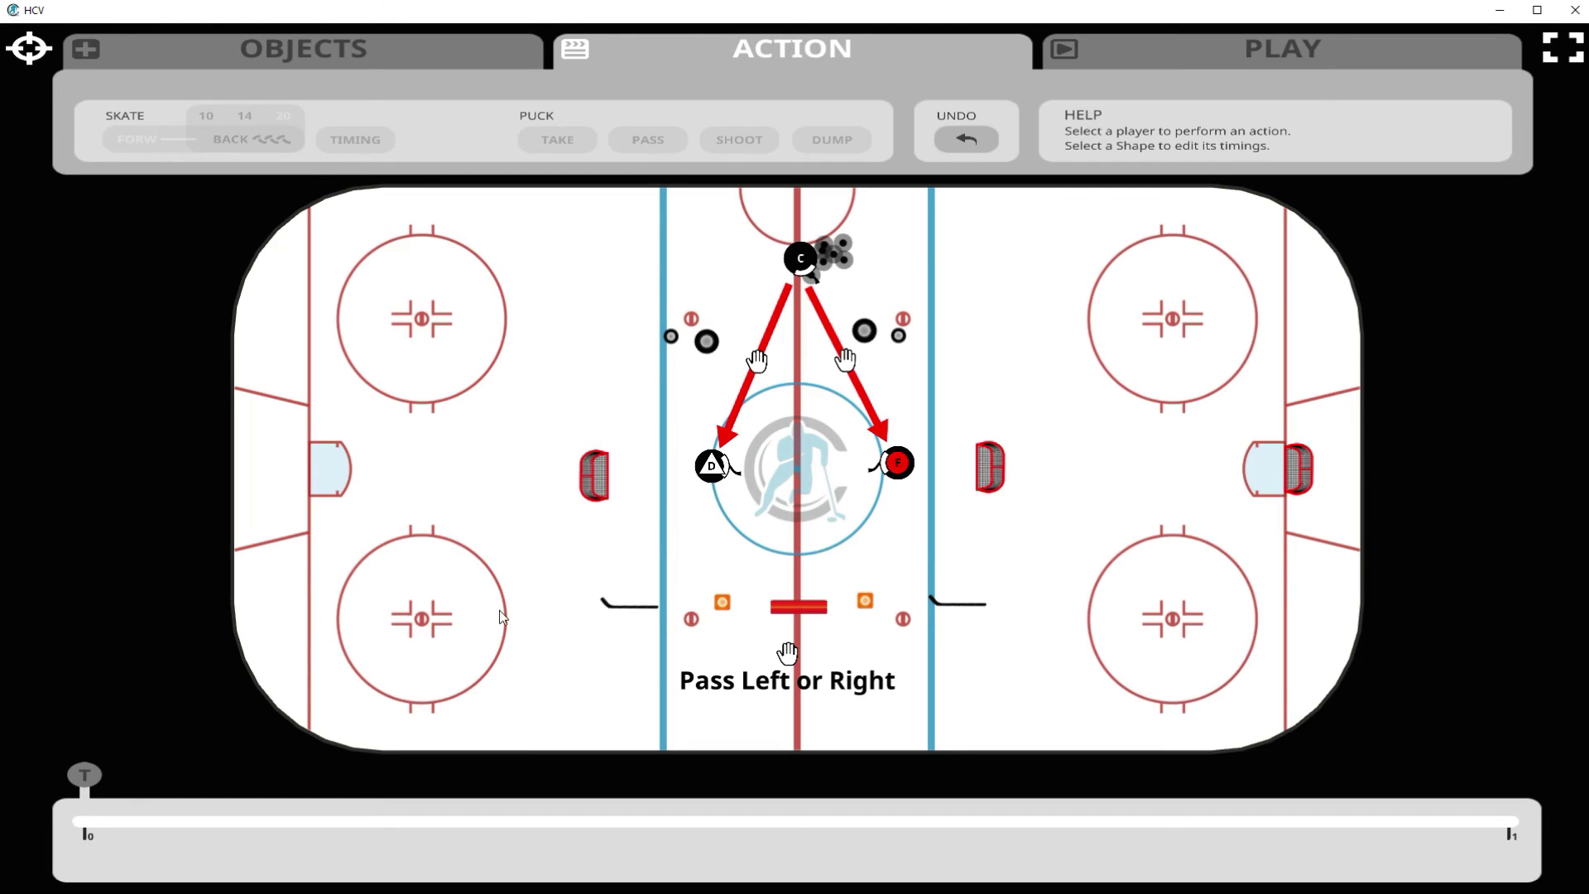
click(786, 658)
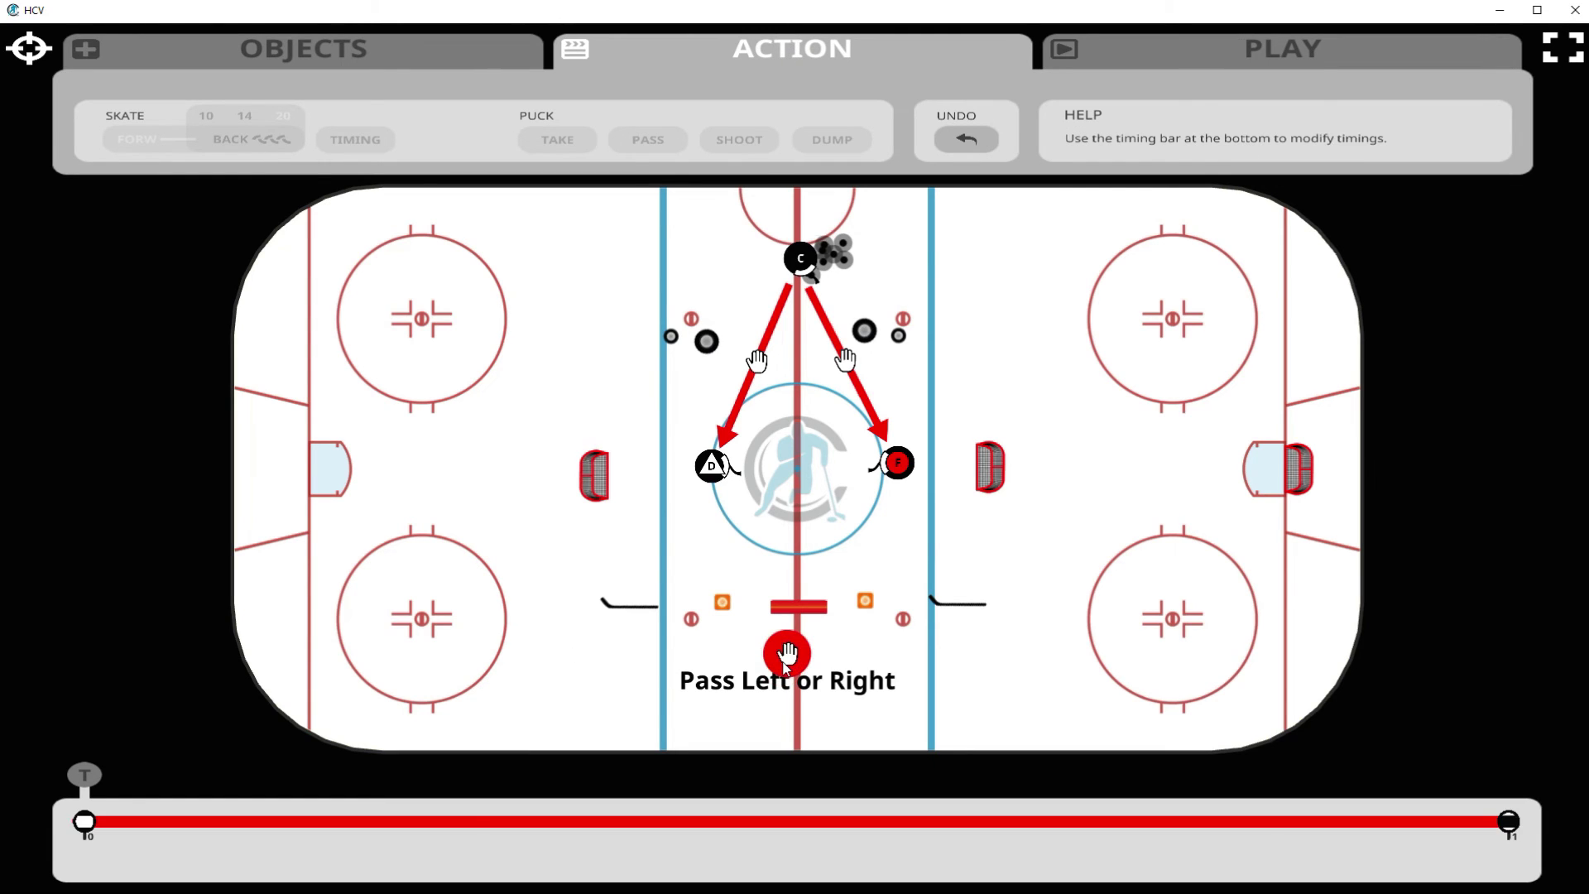
click(86, 822)
drag(87, 823, 806, 841)
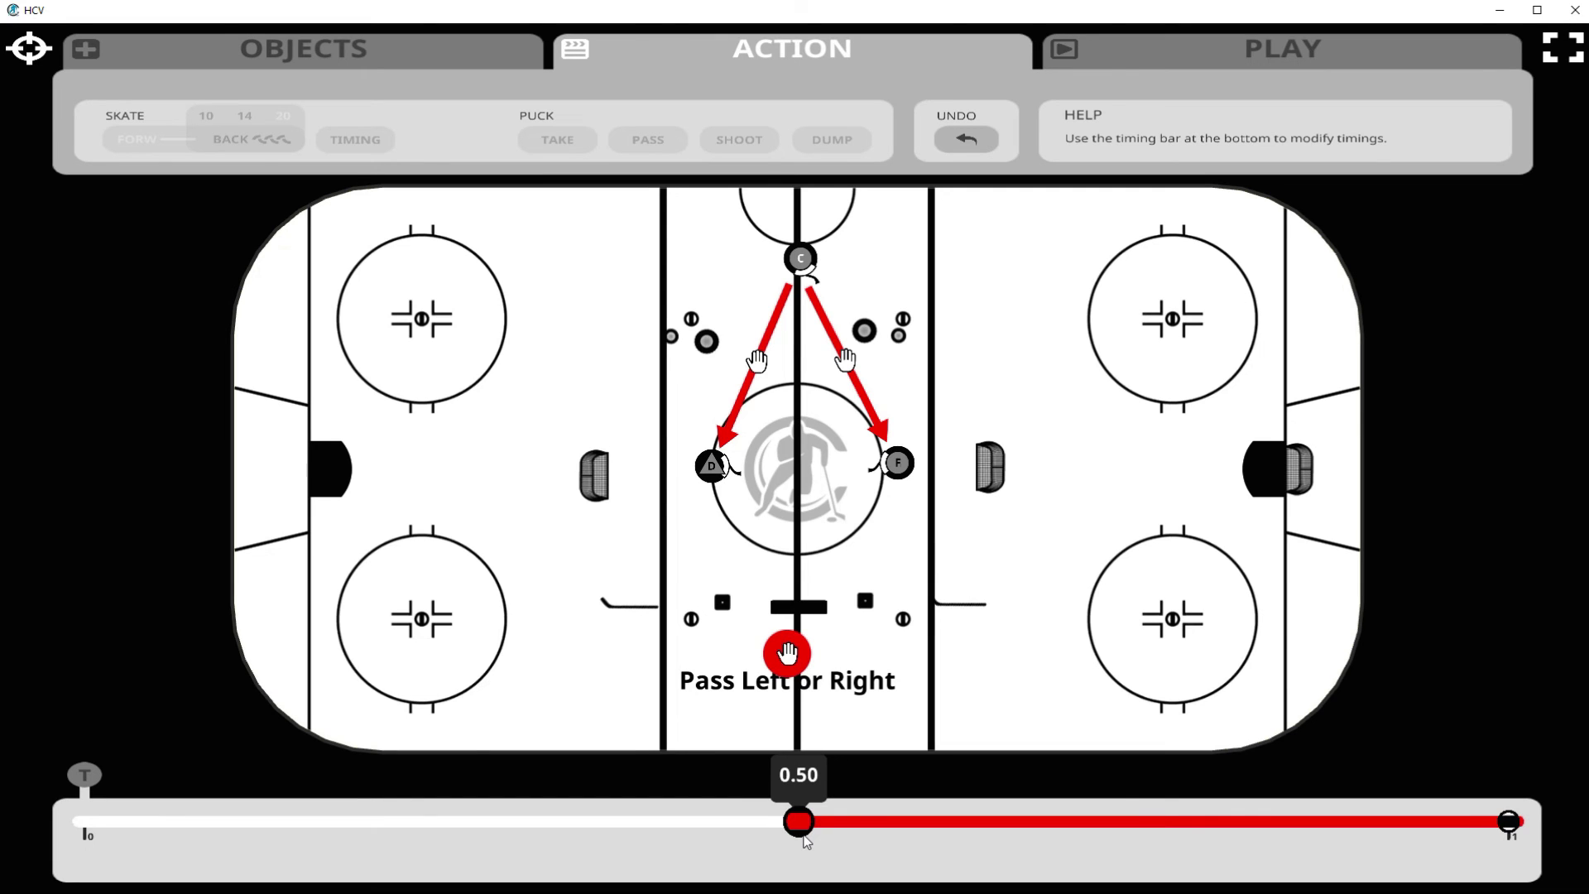
drag(807, 841, 807, 841)
mouse_move(1510, 823)
mouse_down()
mouse_move(1535, 827)
mouse_move(1484, 831)
mouse_up()
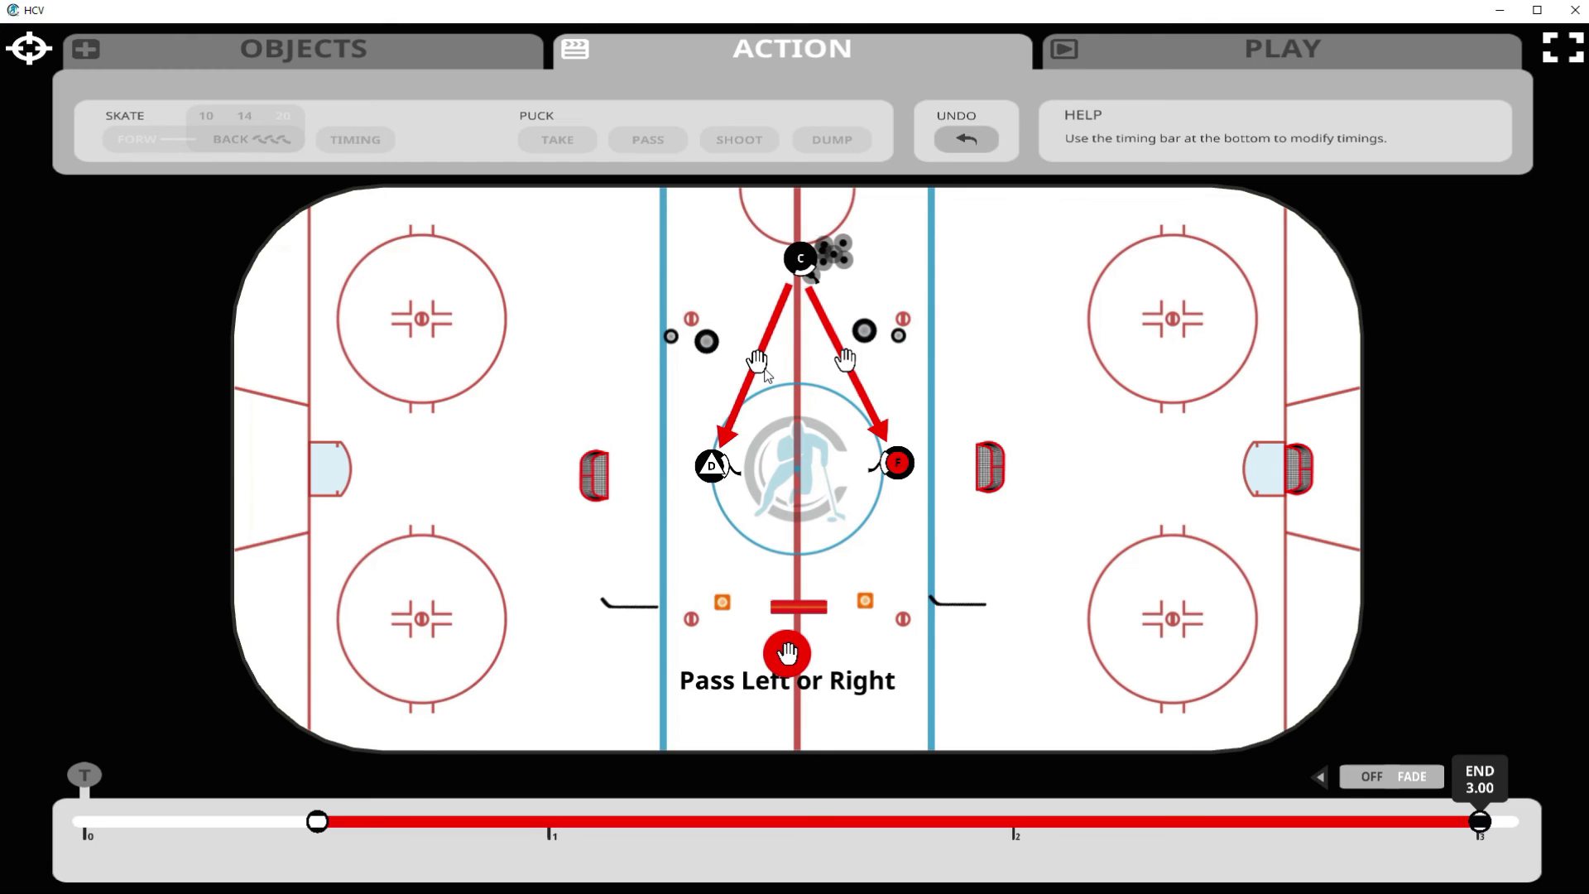
Step: Time the left pass arrow to start near 0.50 and end at 3.00
click(758, 362)
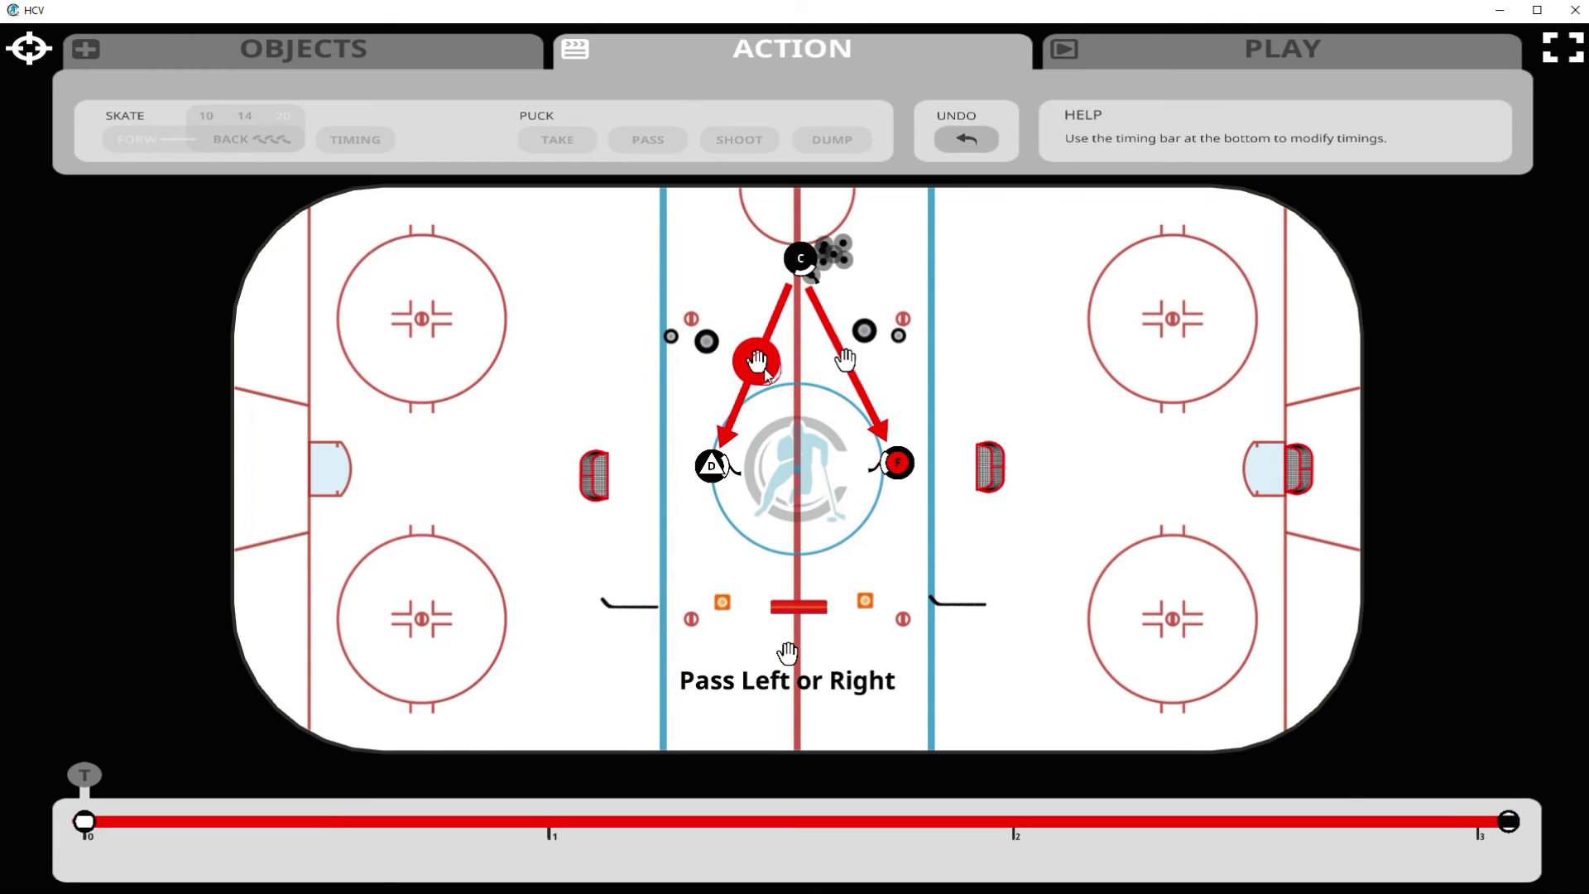
drag(84, 820, 317, 832)
drag(1515, 822, 1479, 826)
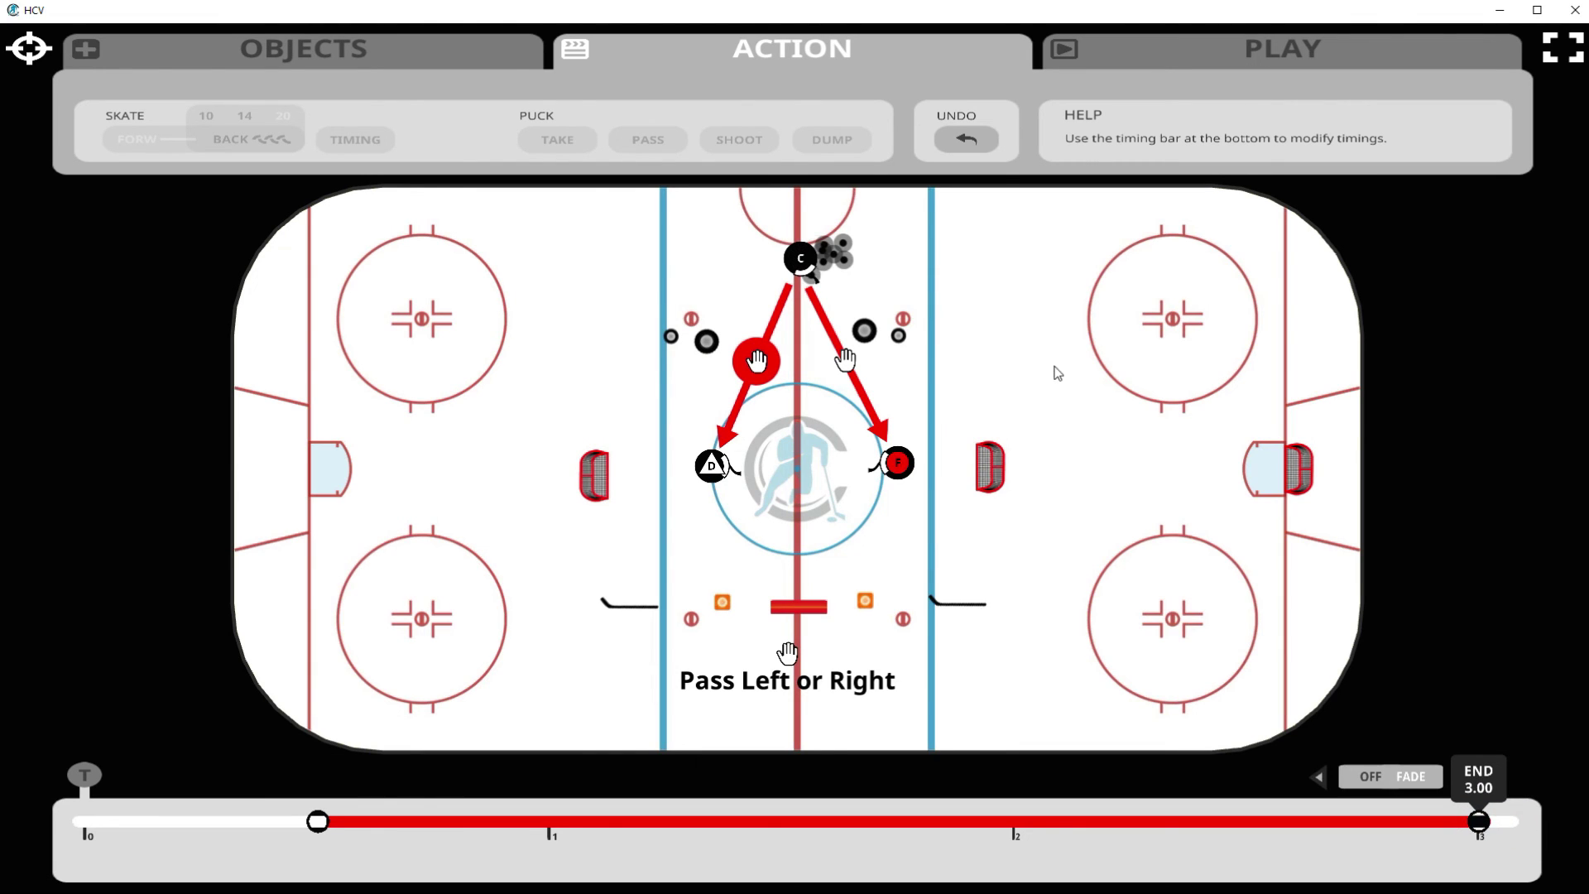
Step: Time the right pass arrow to start at 0.50 and end at 3.00
click(846, 369)
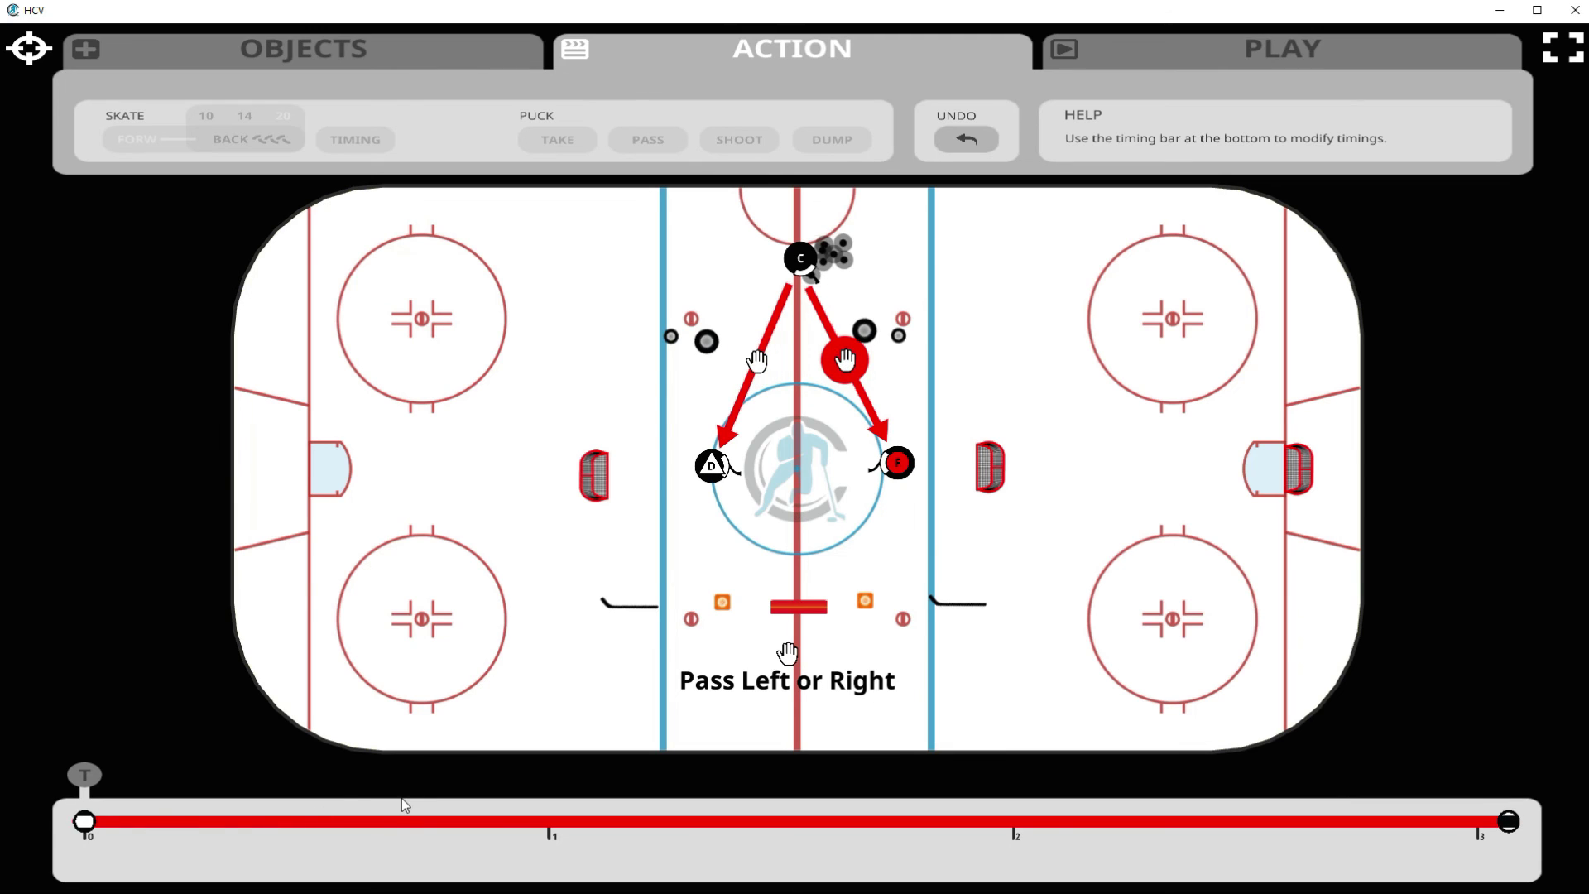
click(86, 823)
drag(247, 841, 327, 842)
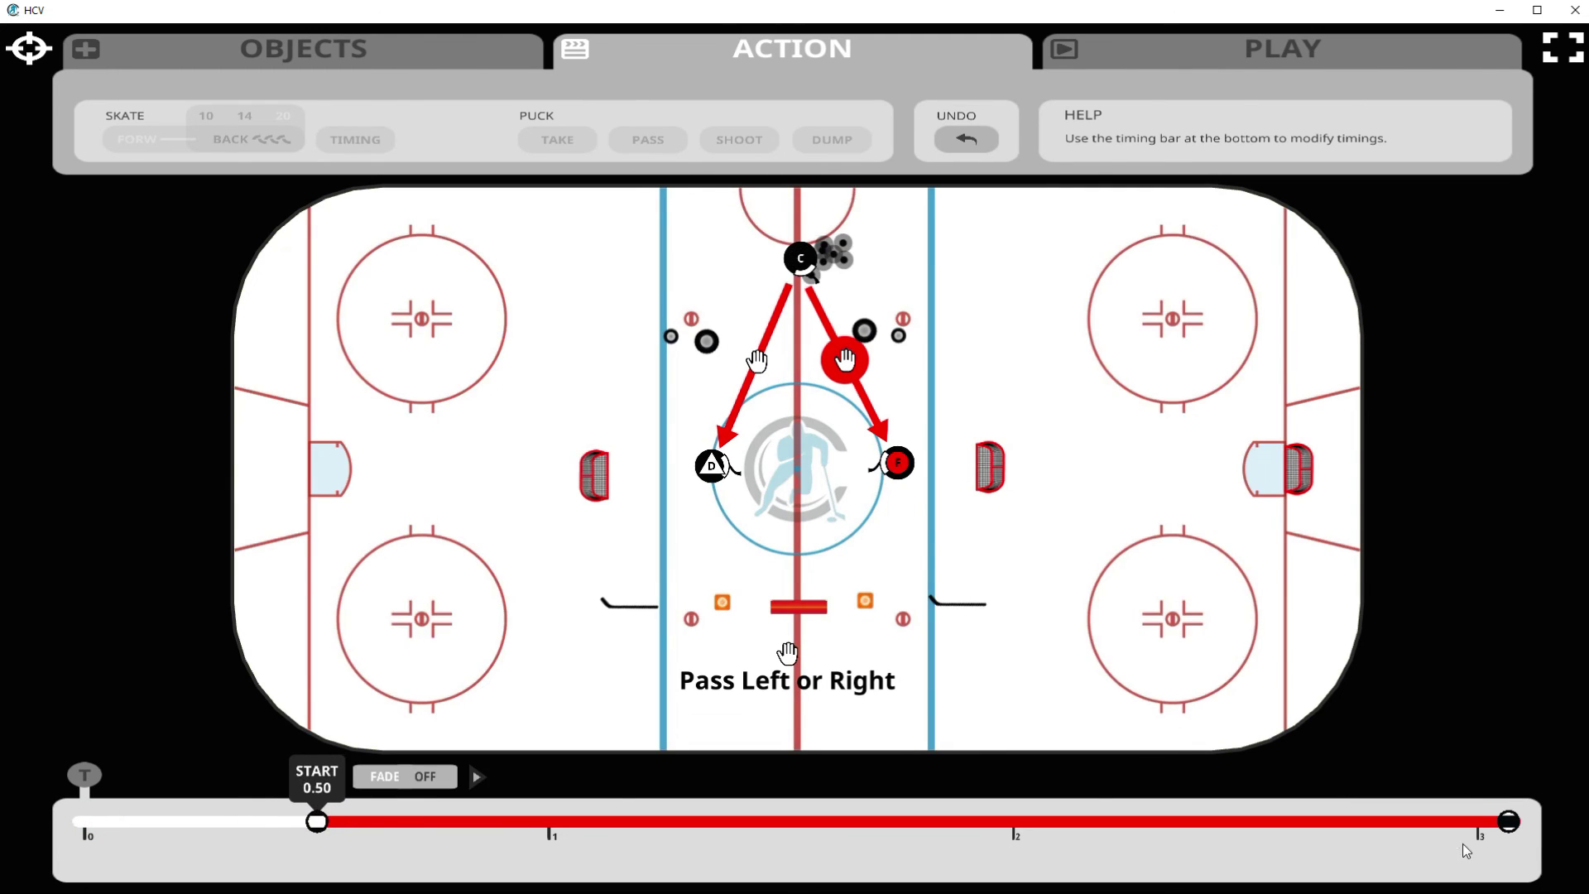
drag(1508, 825, 1478, 825)
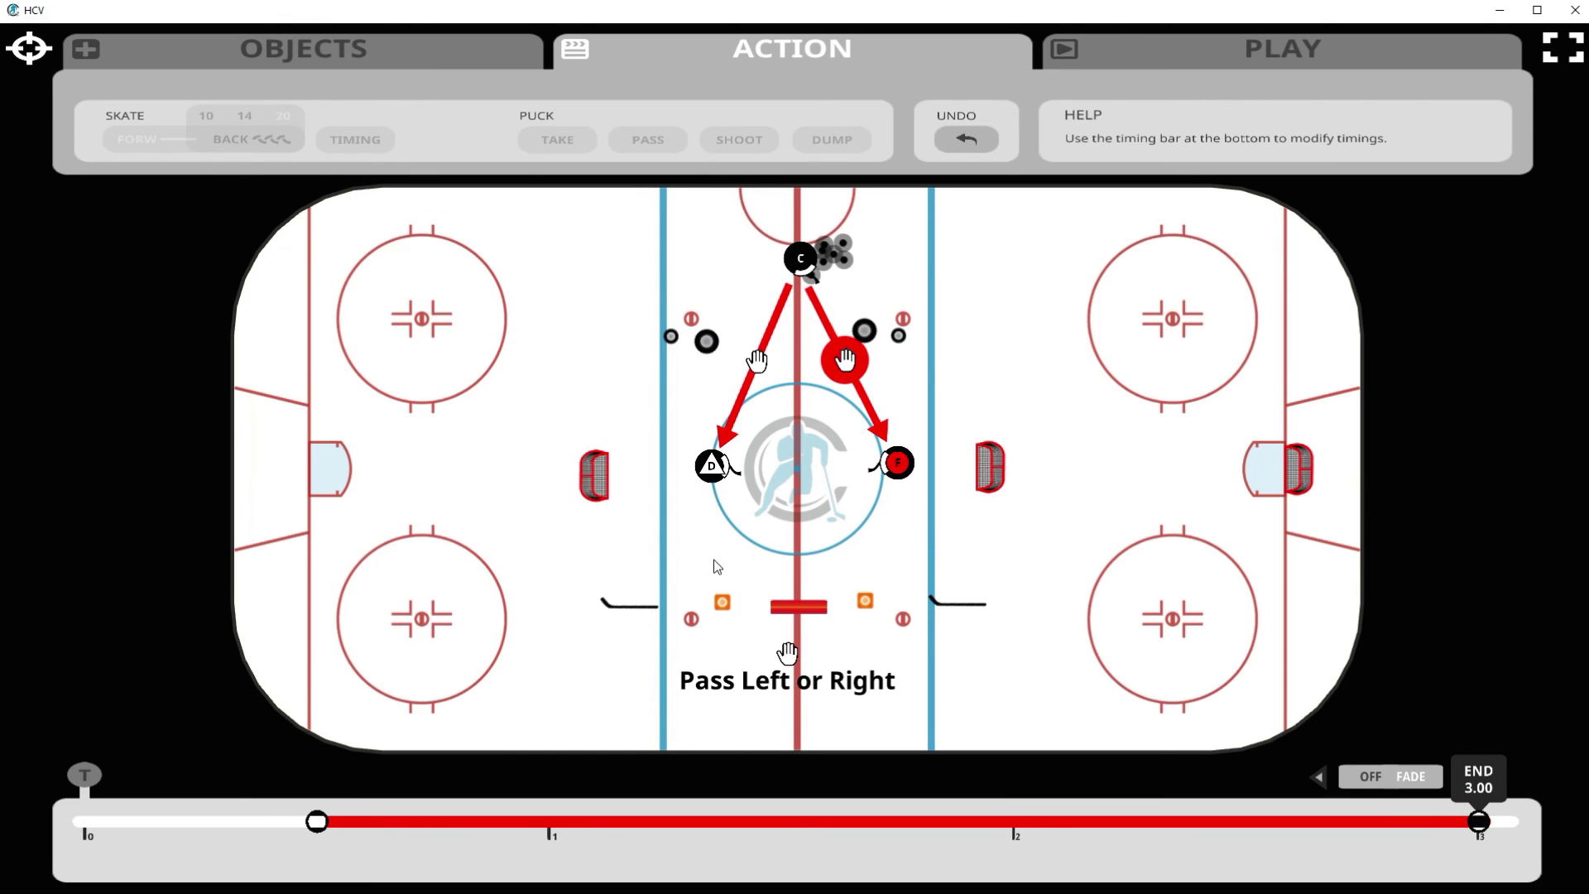
click(801, 261)
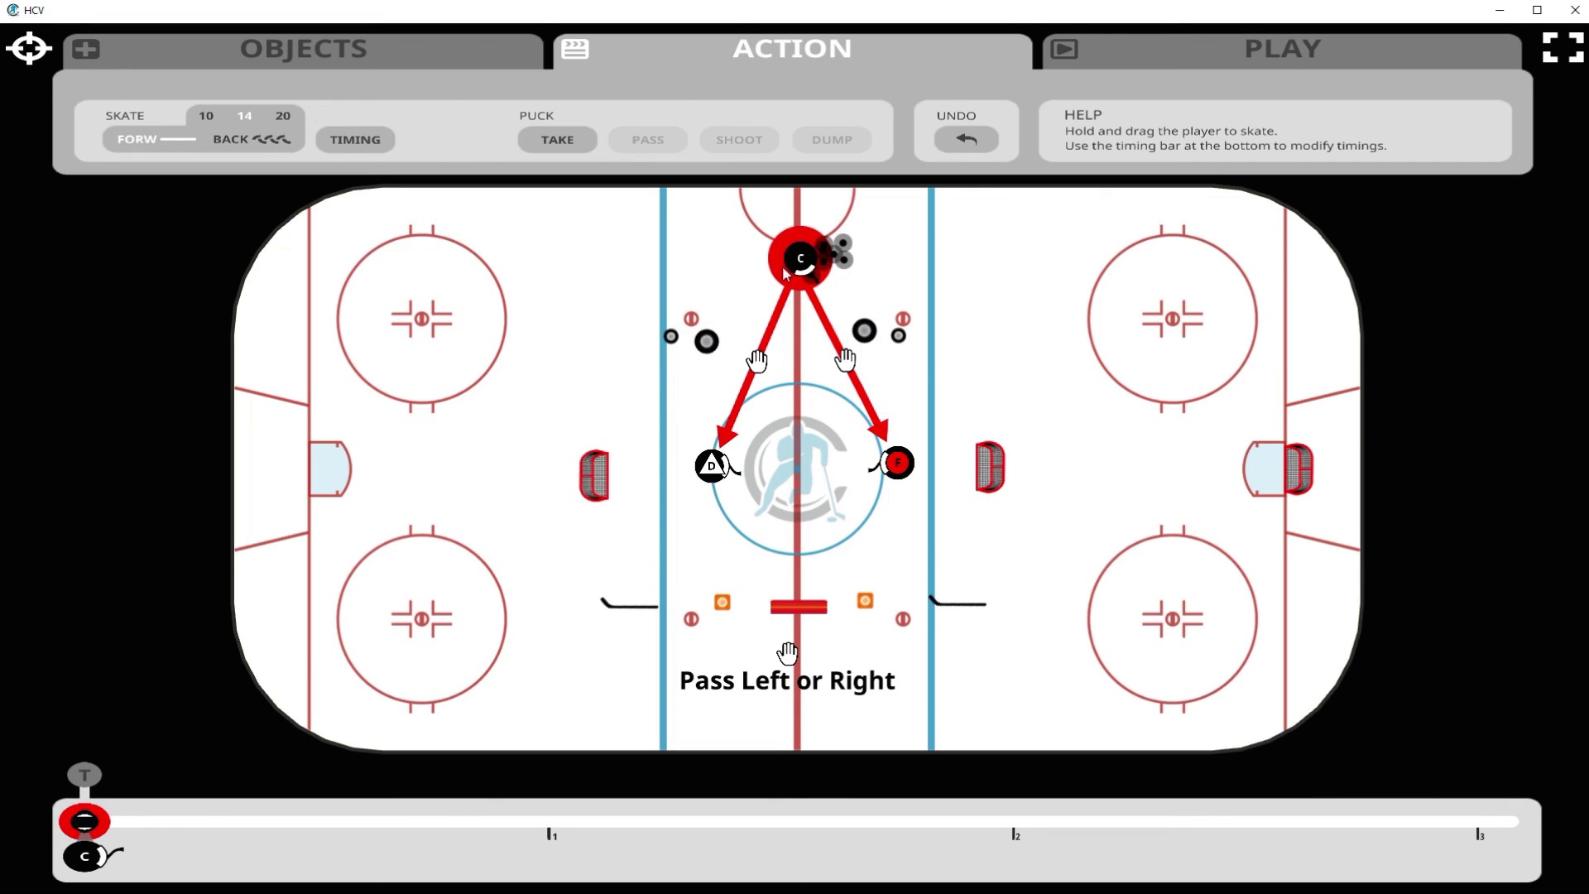
Step: Have coach C take the puck at 5.00 and pass to the left player, who skates down-right
drag(86, 832, 1339, 865)
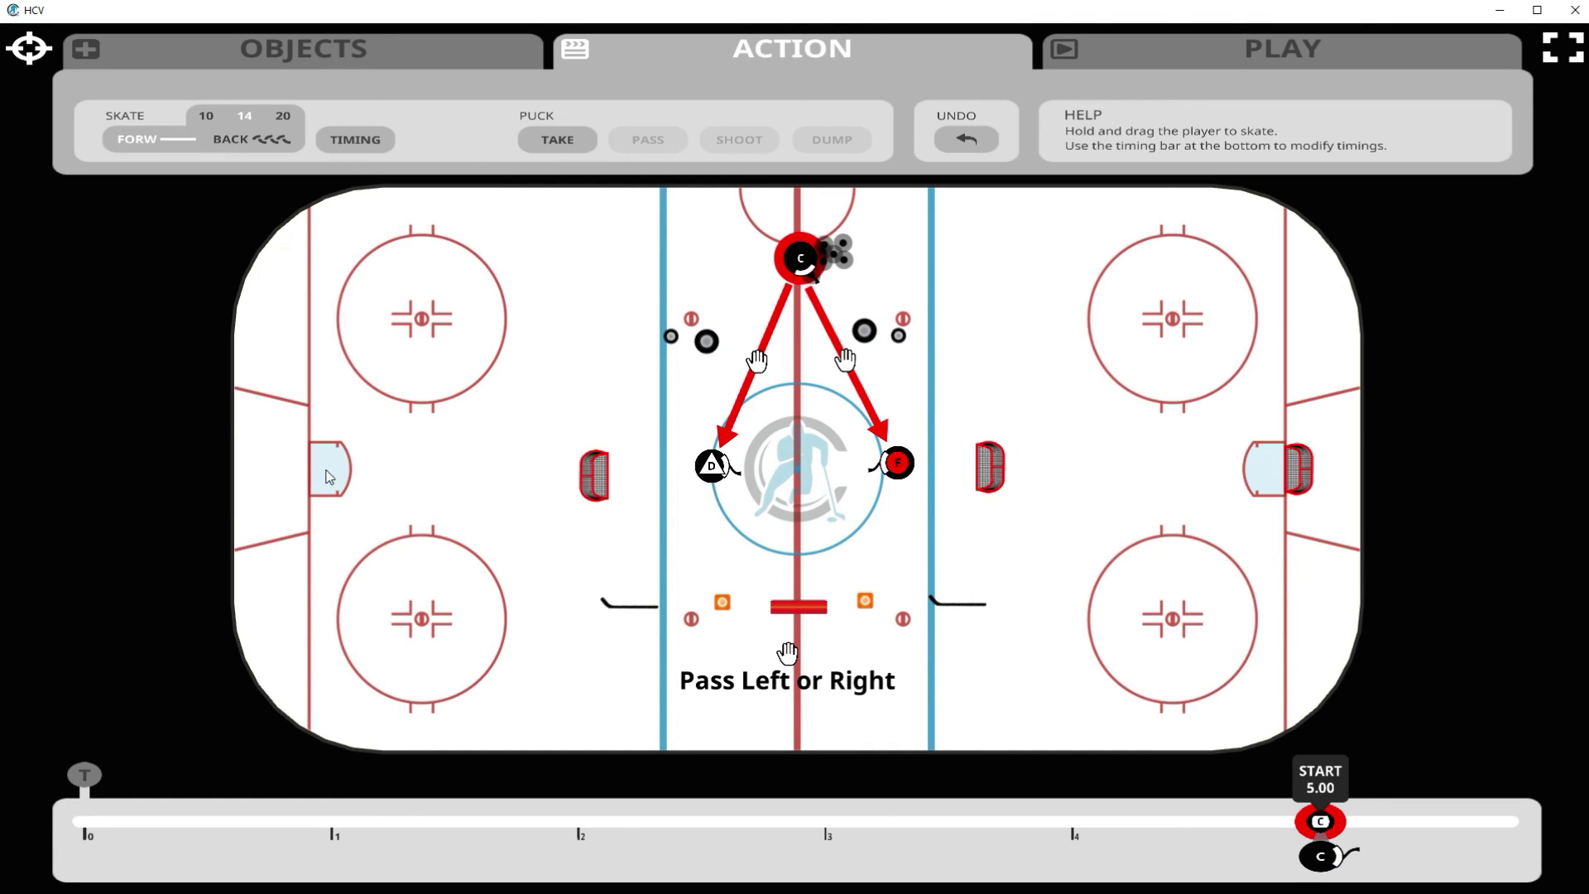
click(546, 141)
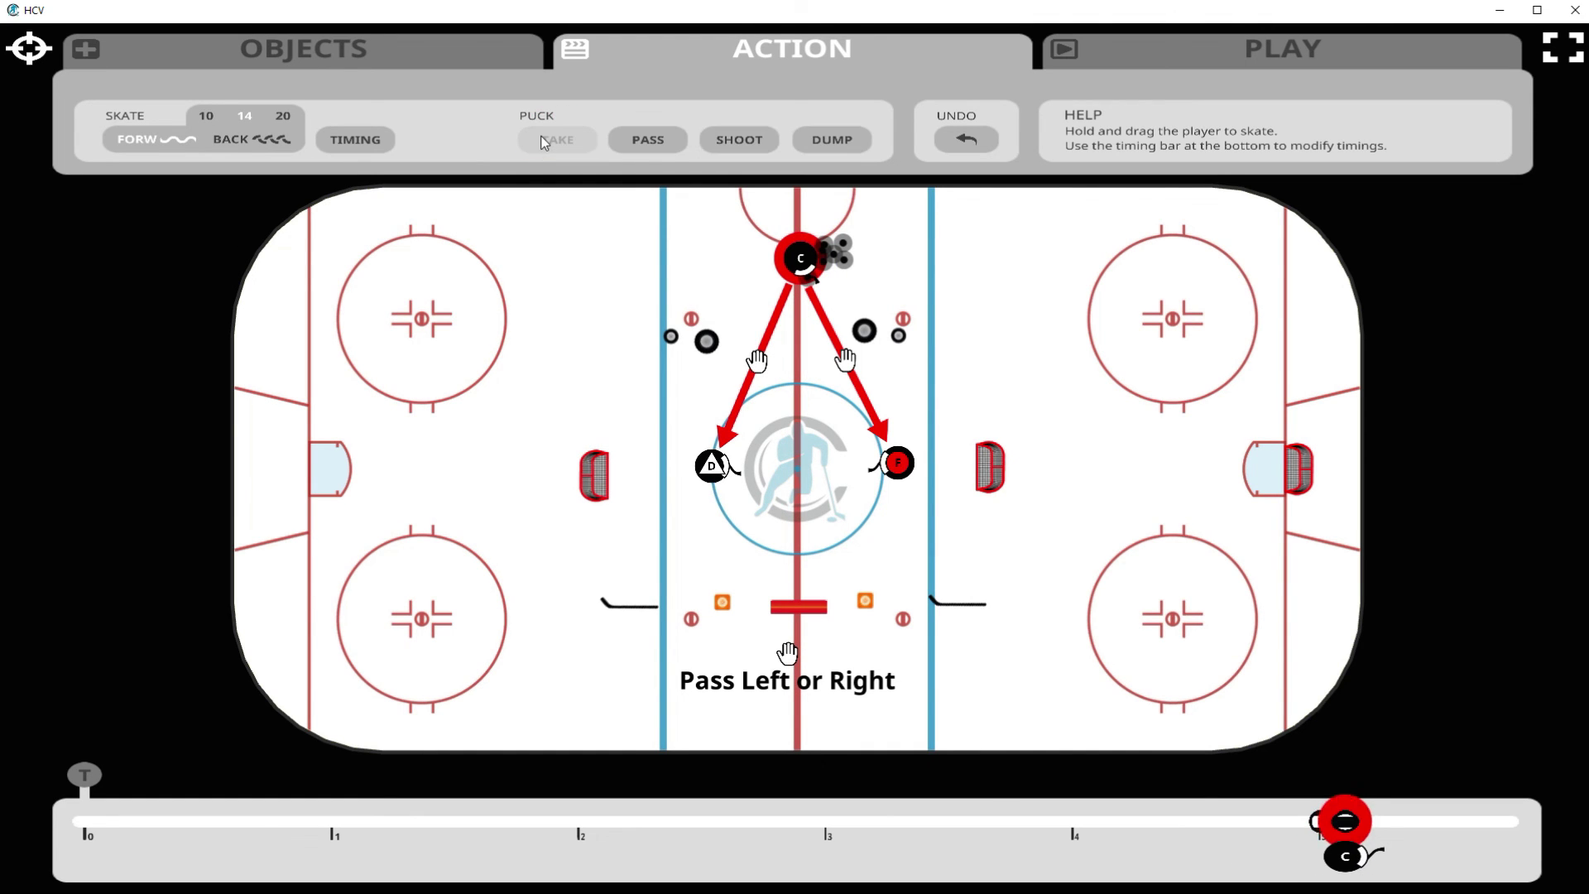
click(637, 148)
click(707, 466)
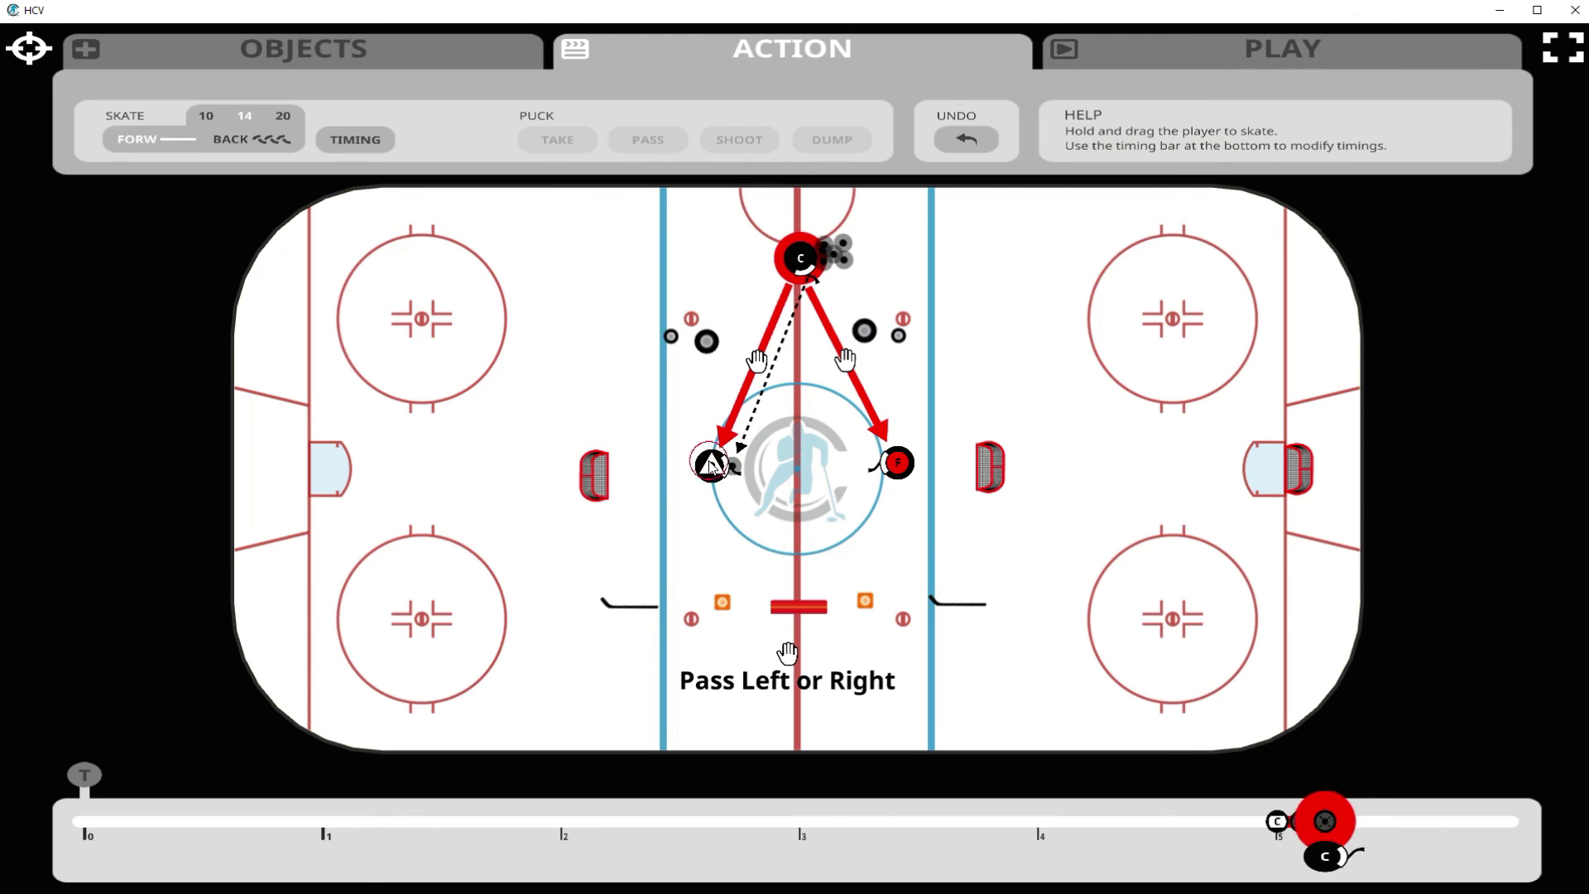
click(713, 467)
mouse_move(712, 466)
mouse_down()
mouse_move(710, 497)
mouse_move(749, 503)
mouse_up()
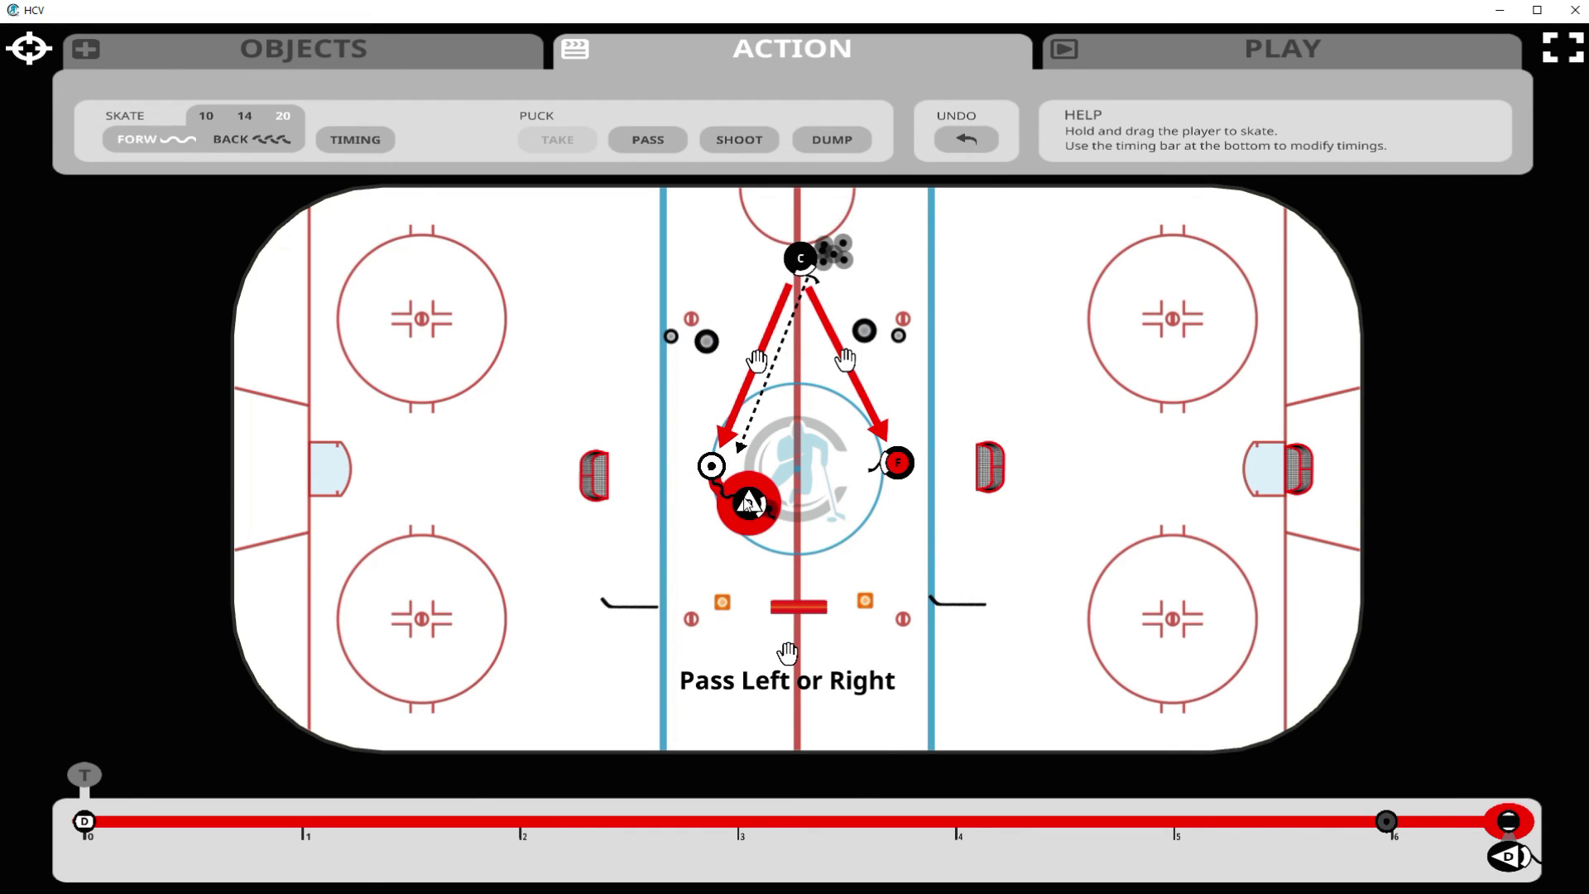
Step: Play the drill animation back in 3D
click(1228, 53)
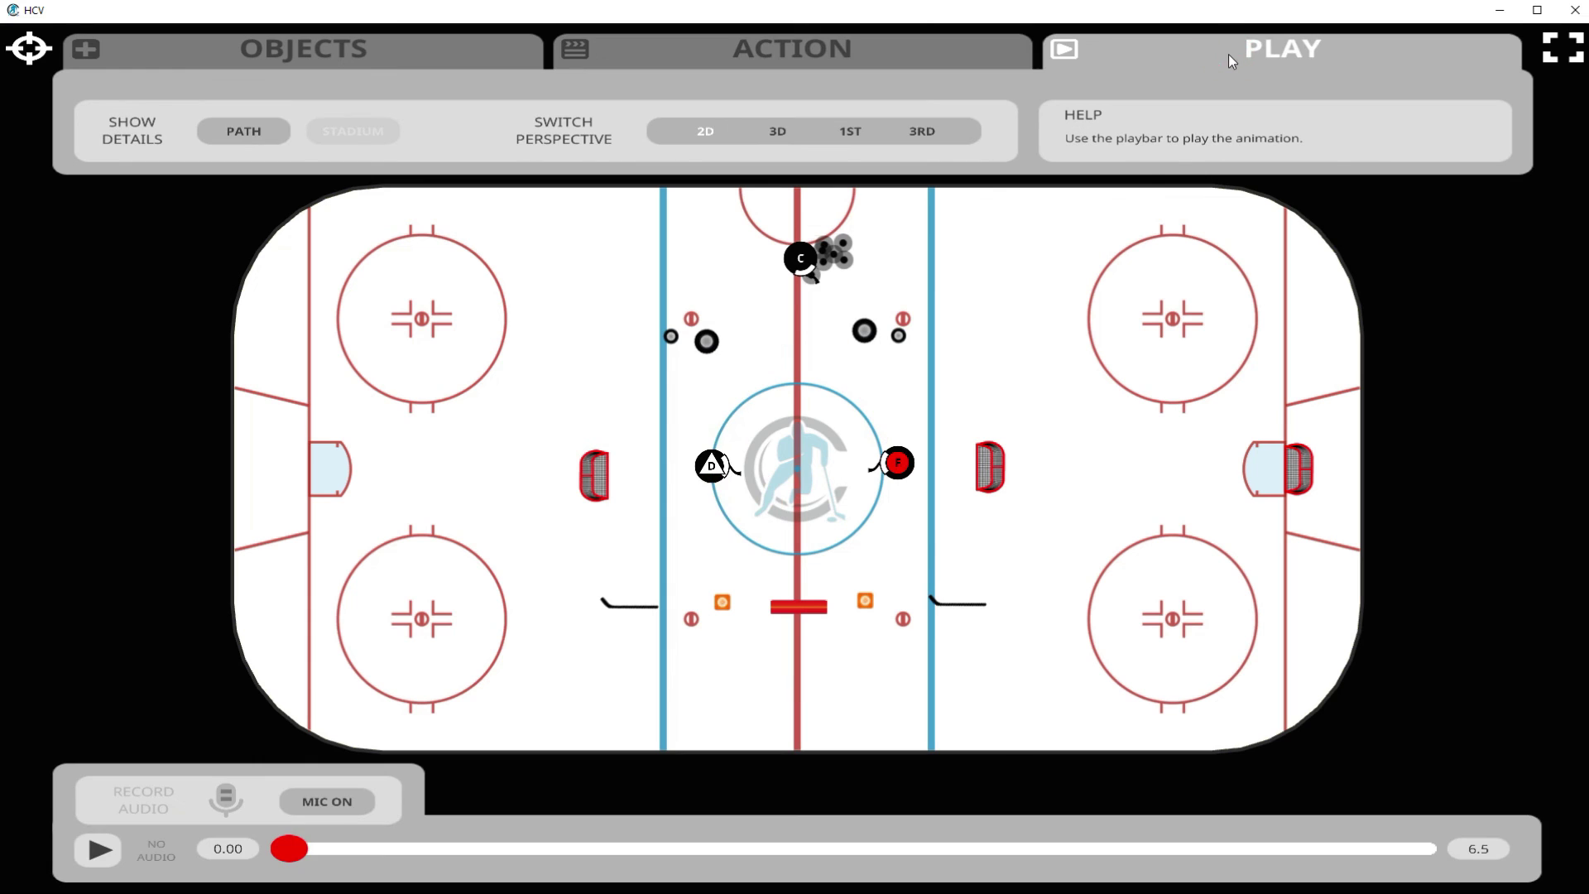
click(778, 133)
click(109, 853)
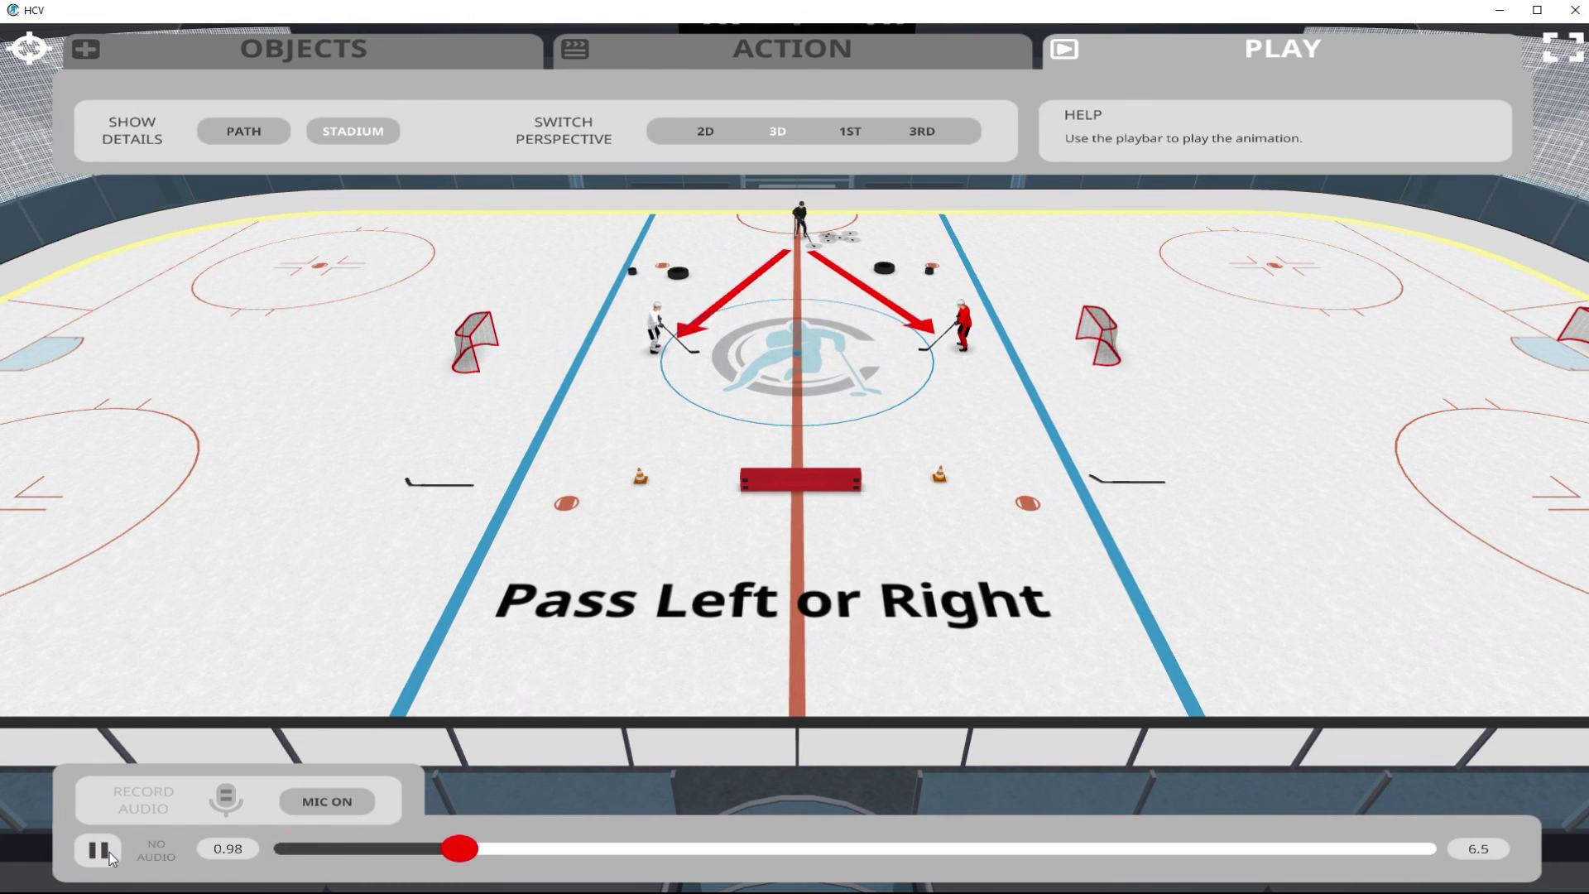